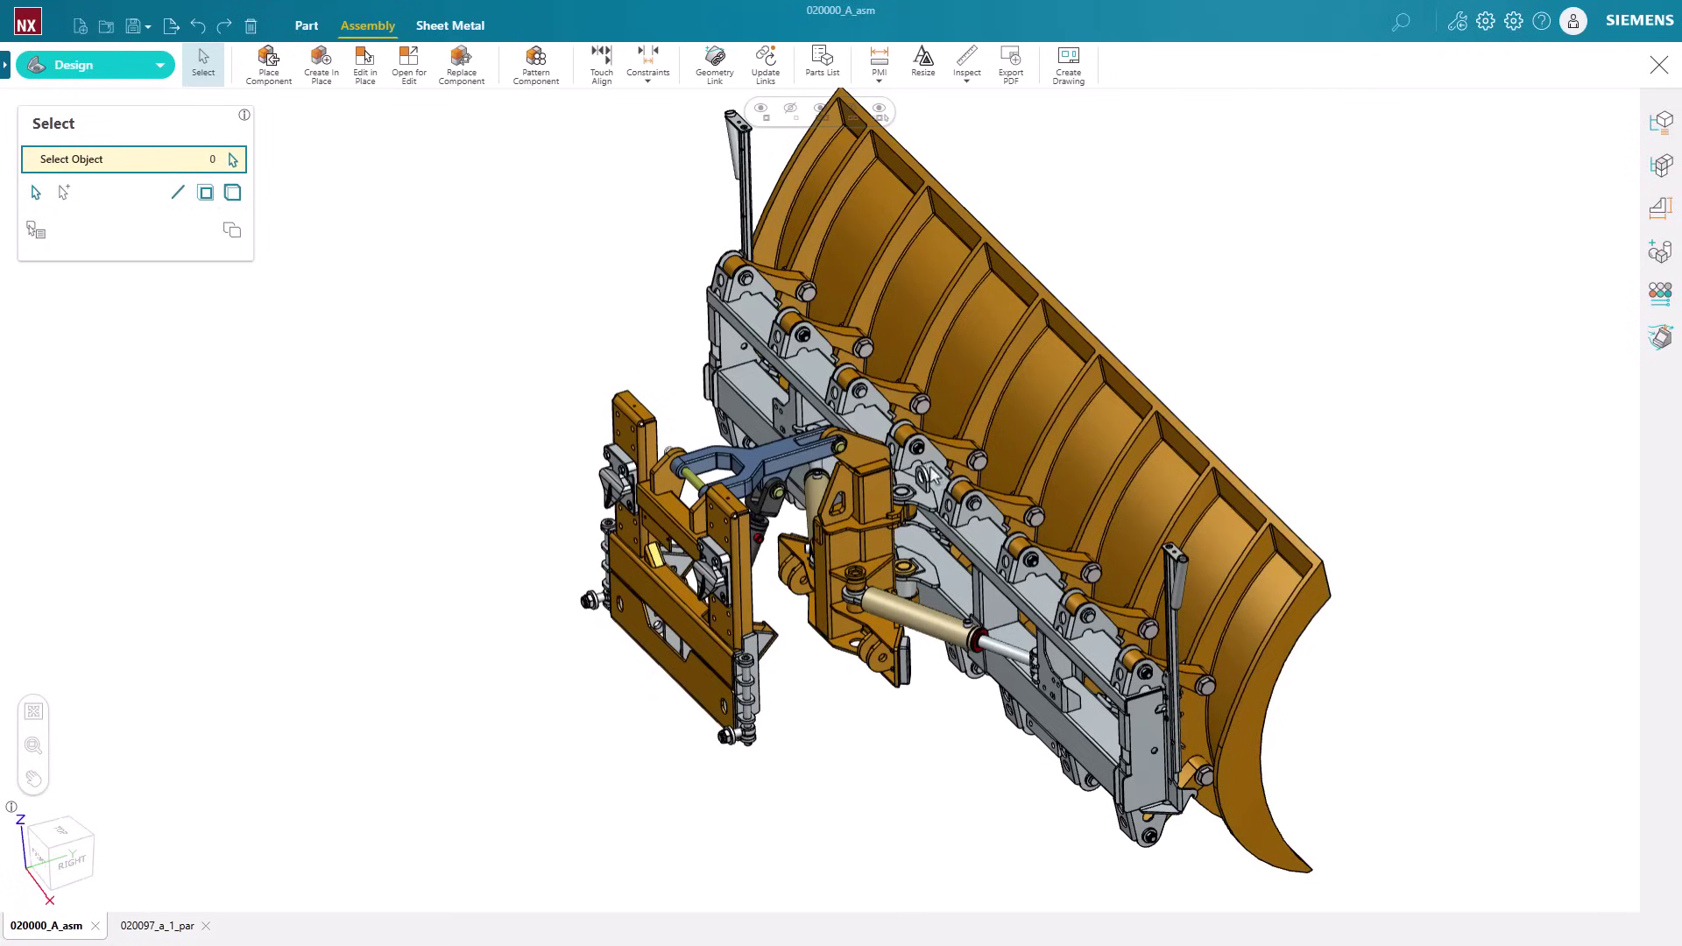
Open the connecting arm part on its own and switch to Performance Predictor.
click(771, 461)
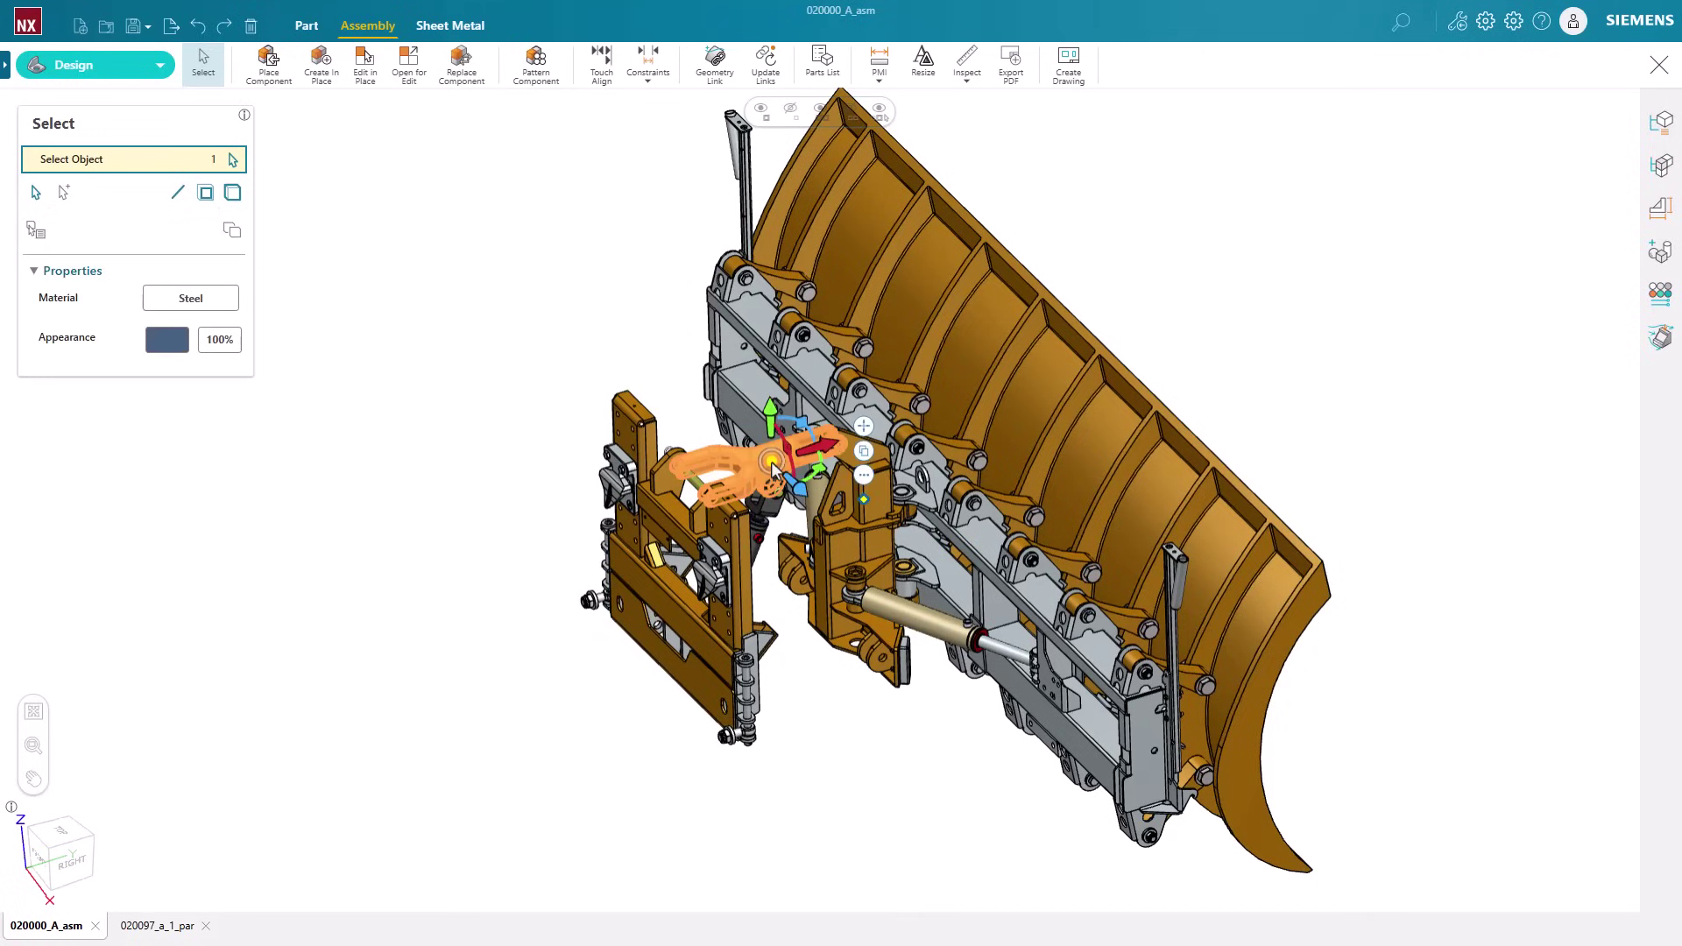
click(408, 71)
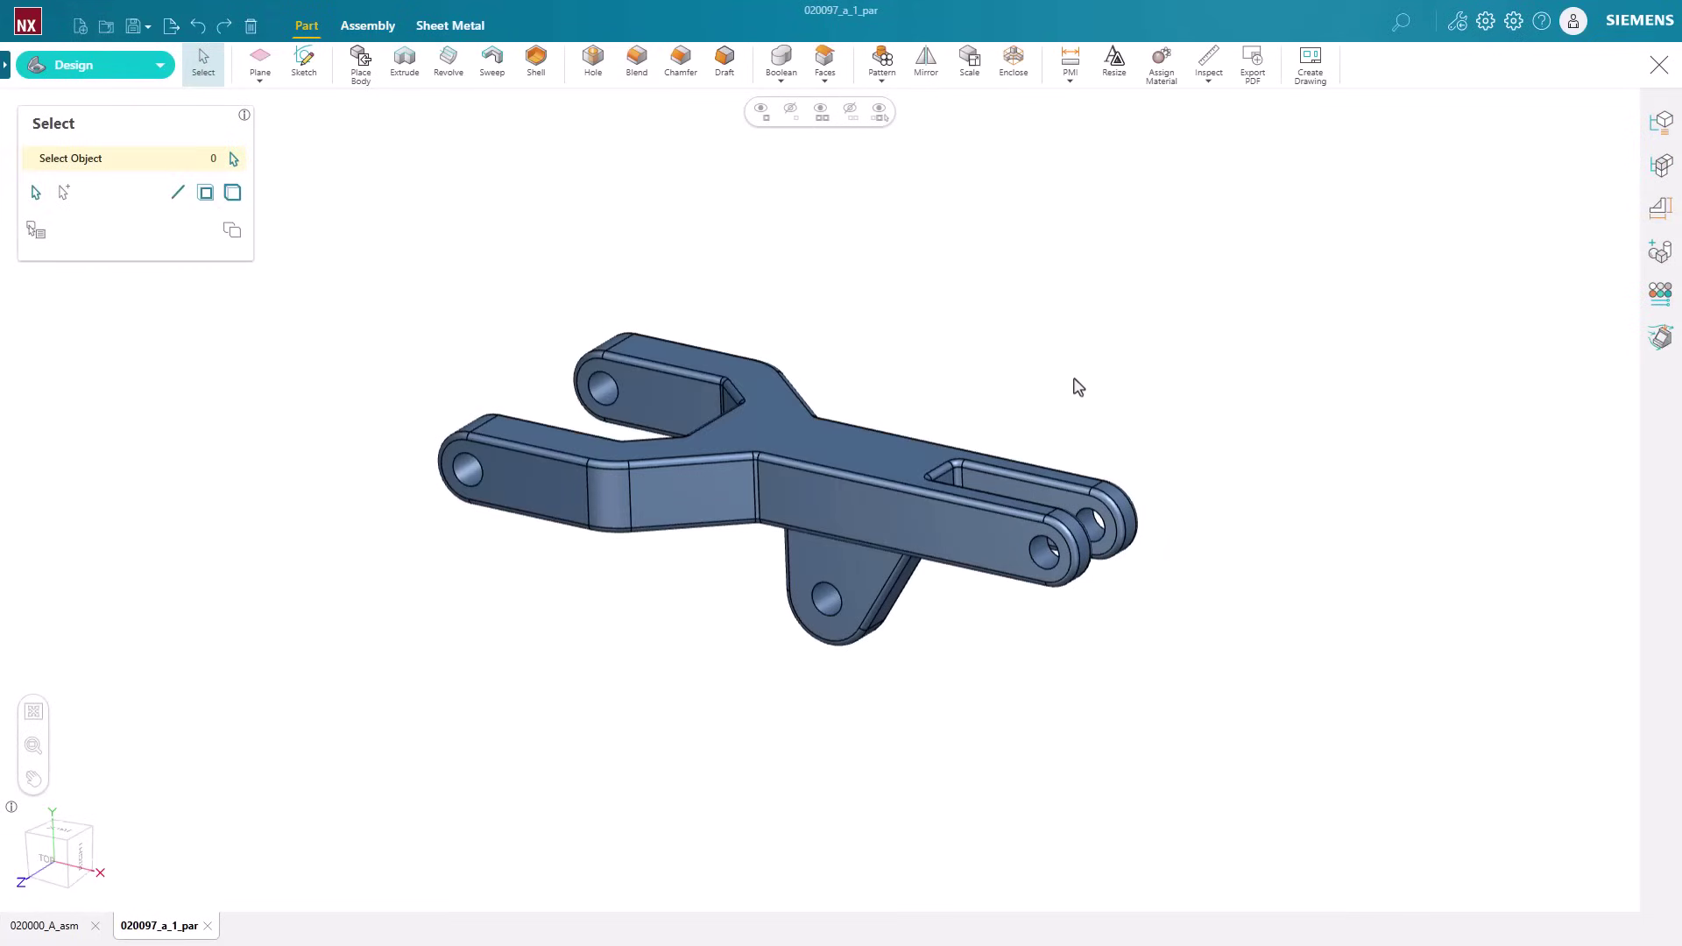
click(153, 65)
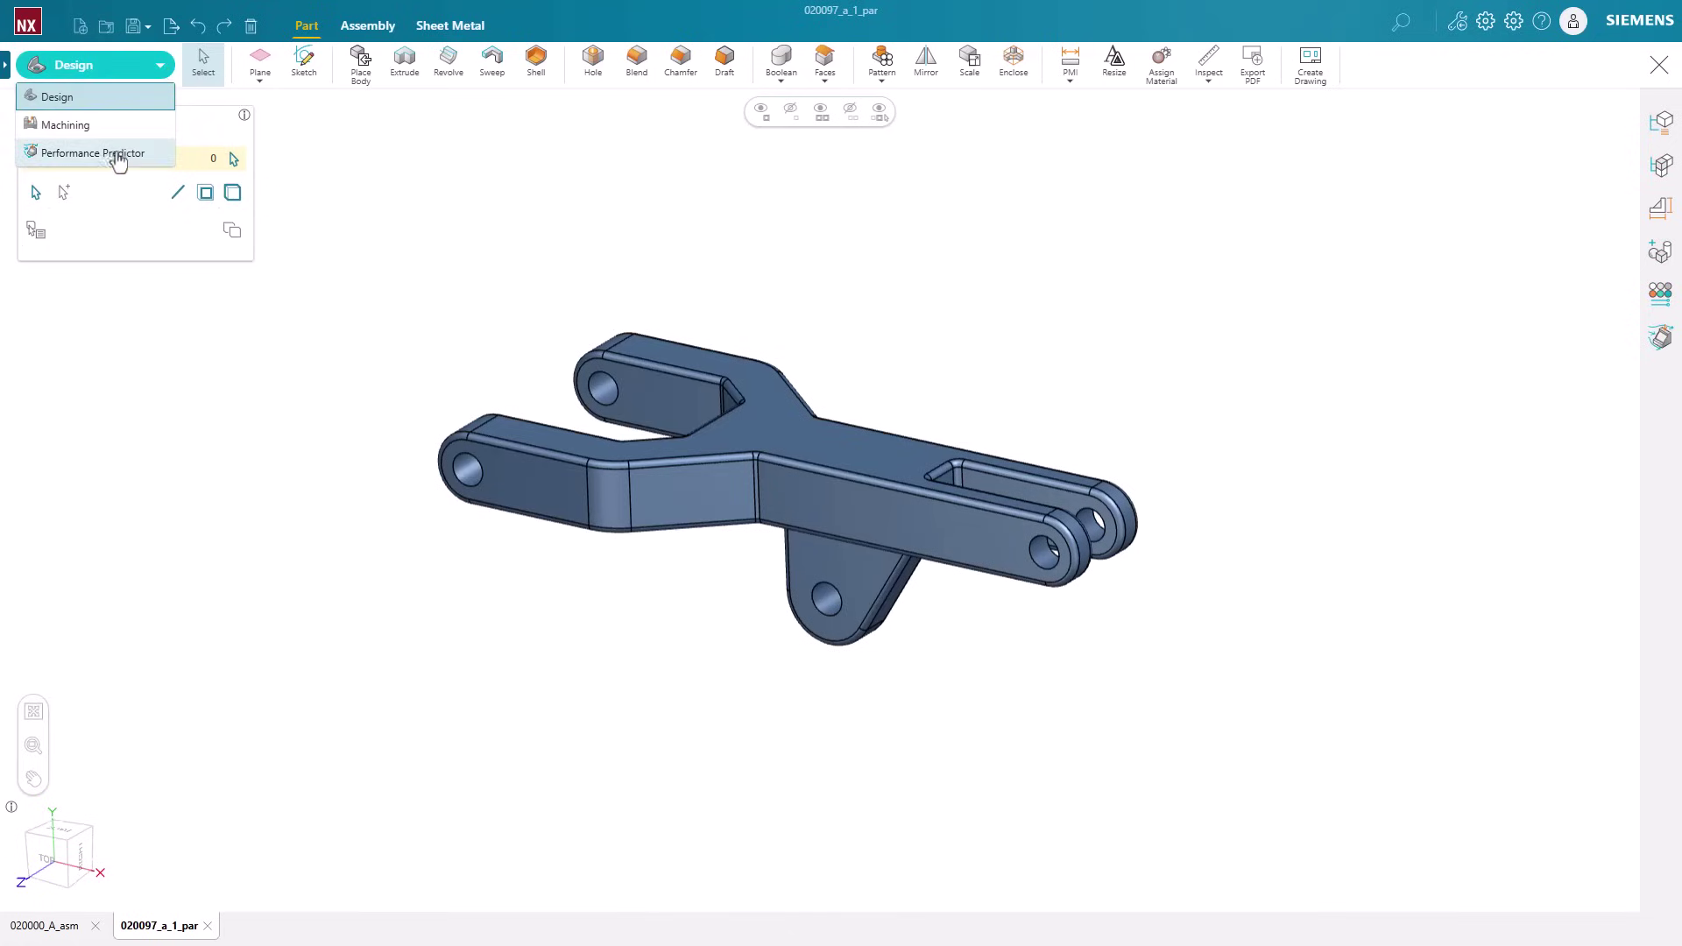
click(119, 160)
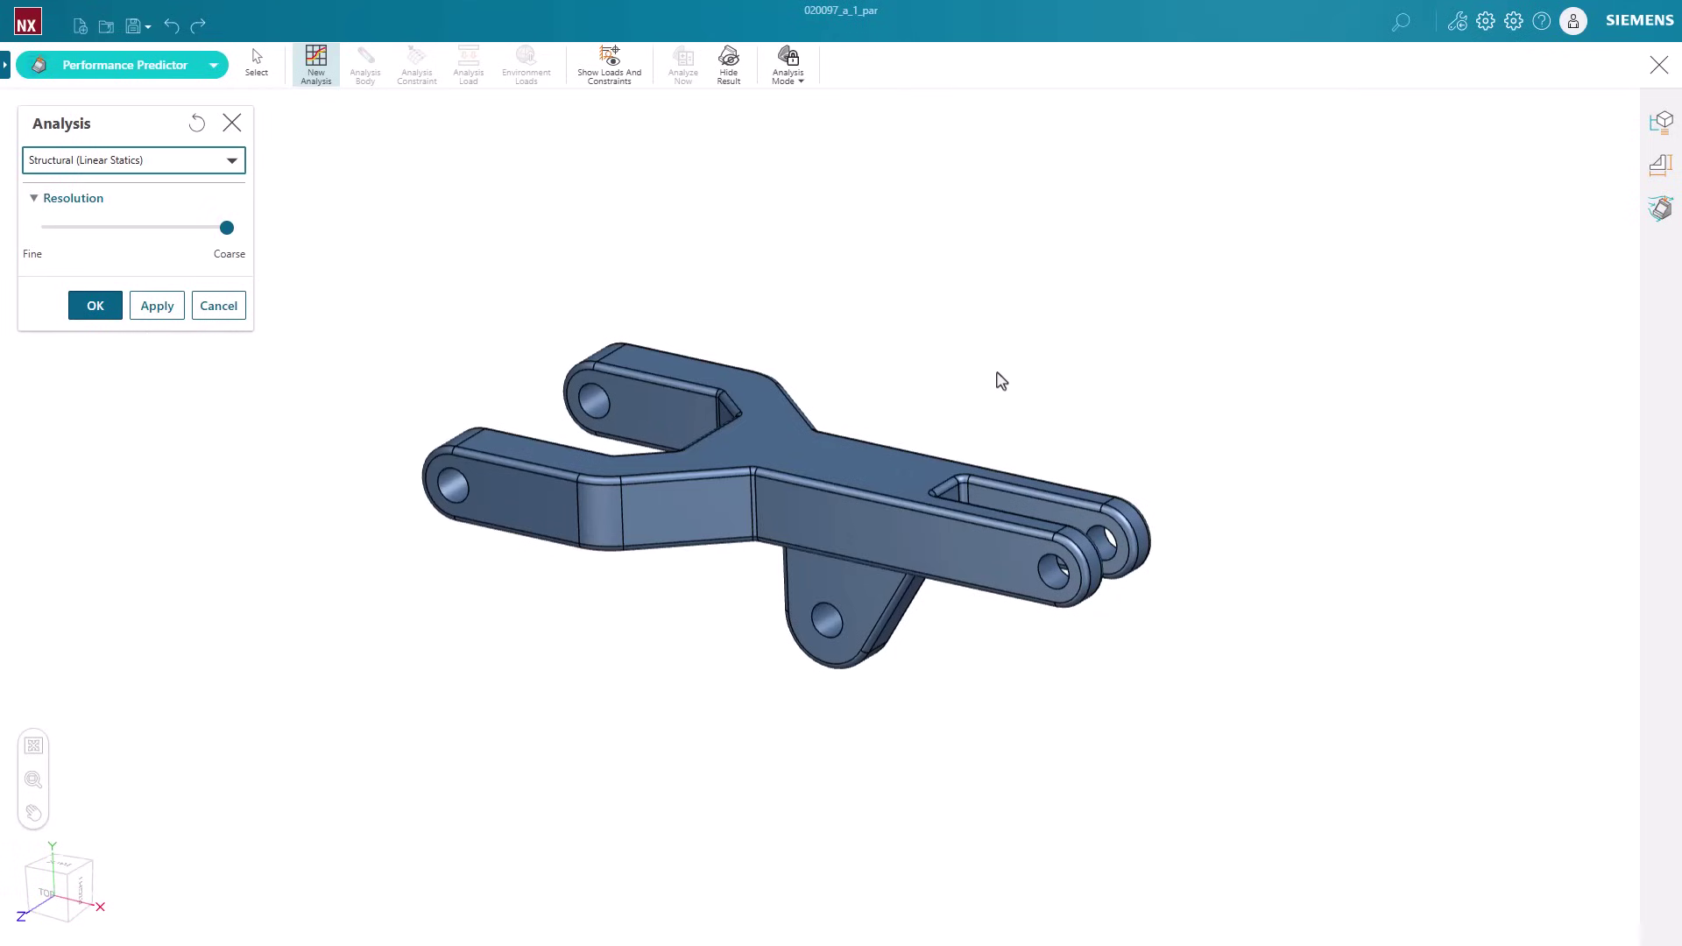
Create a Structural (Linear Statics) analysis of the arm at Coarse resolution.
click(237, 167)
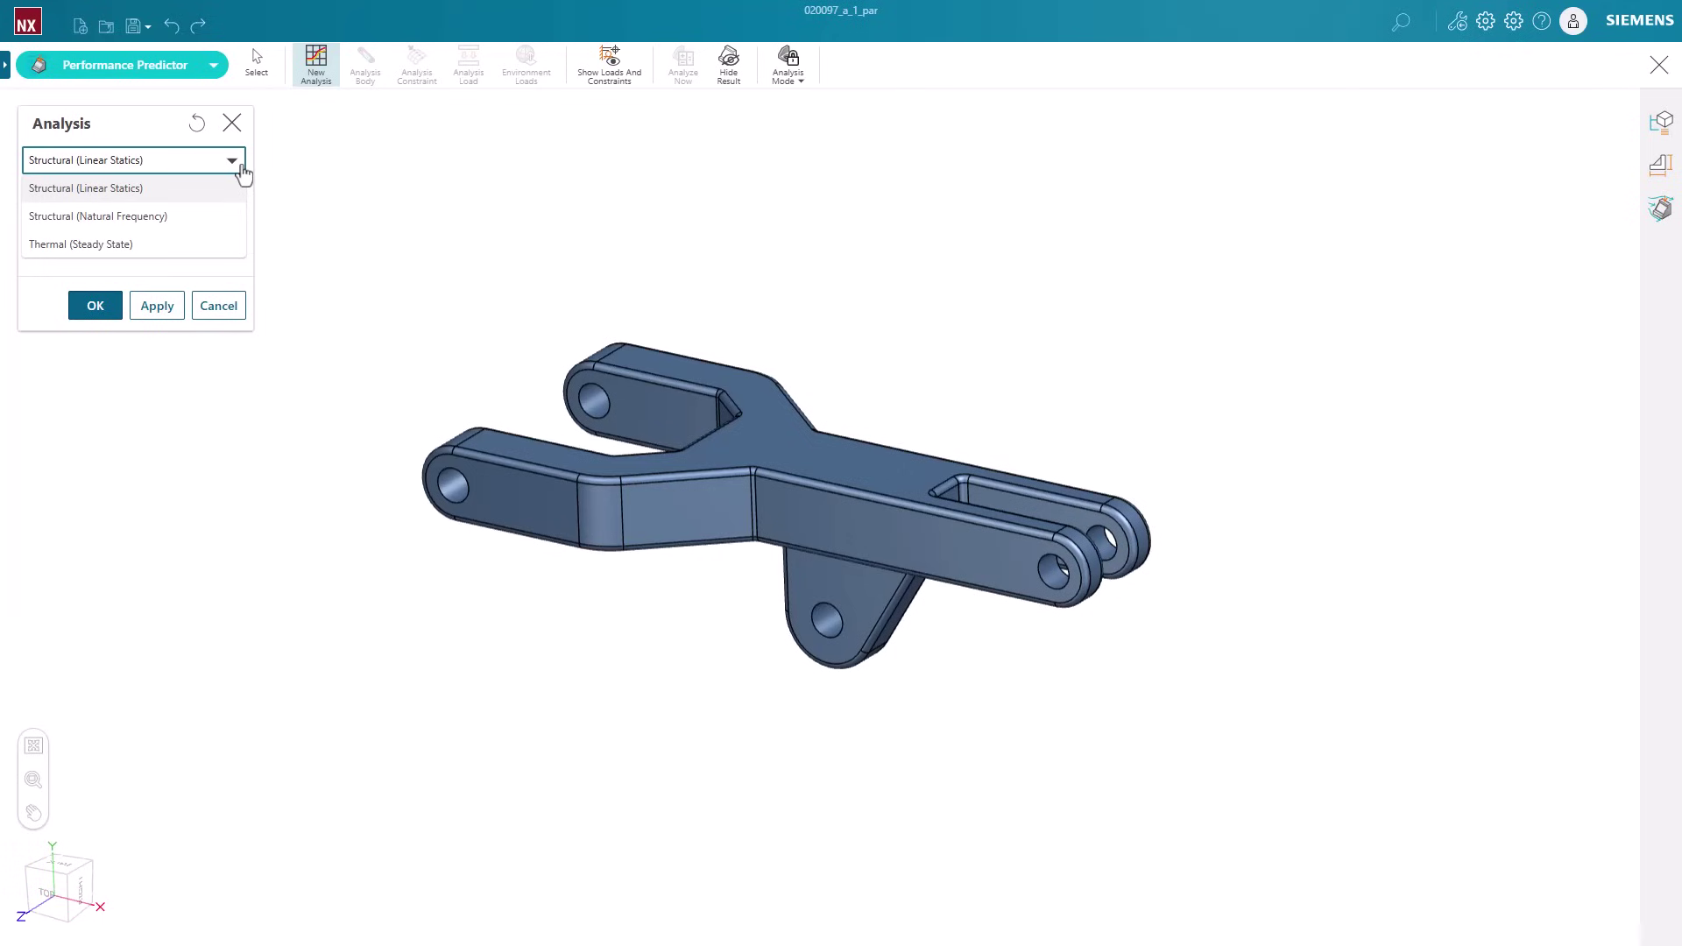
click(242, 166)
click(87, 305)
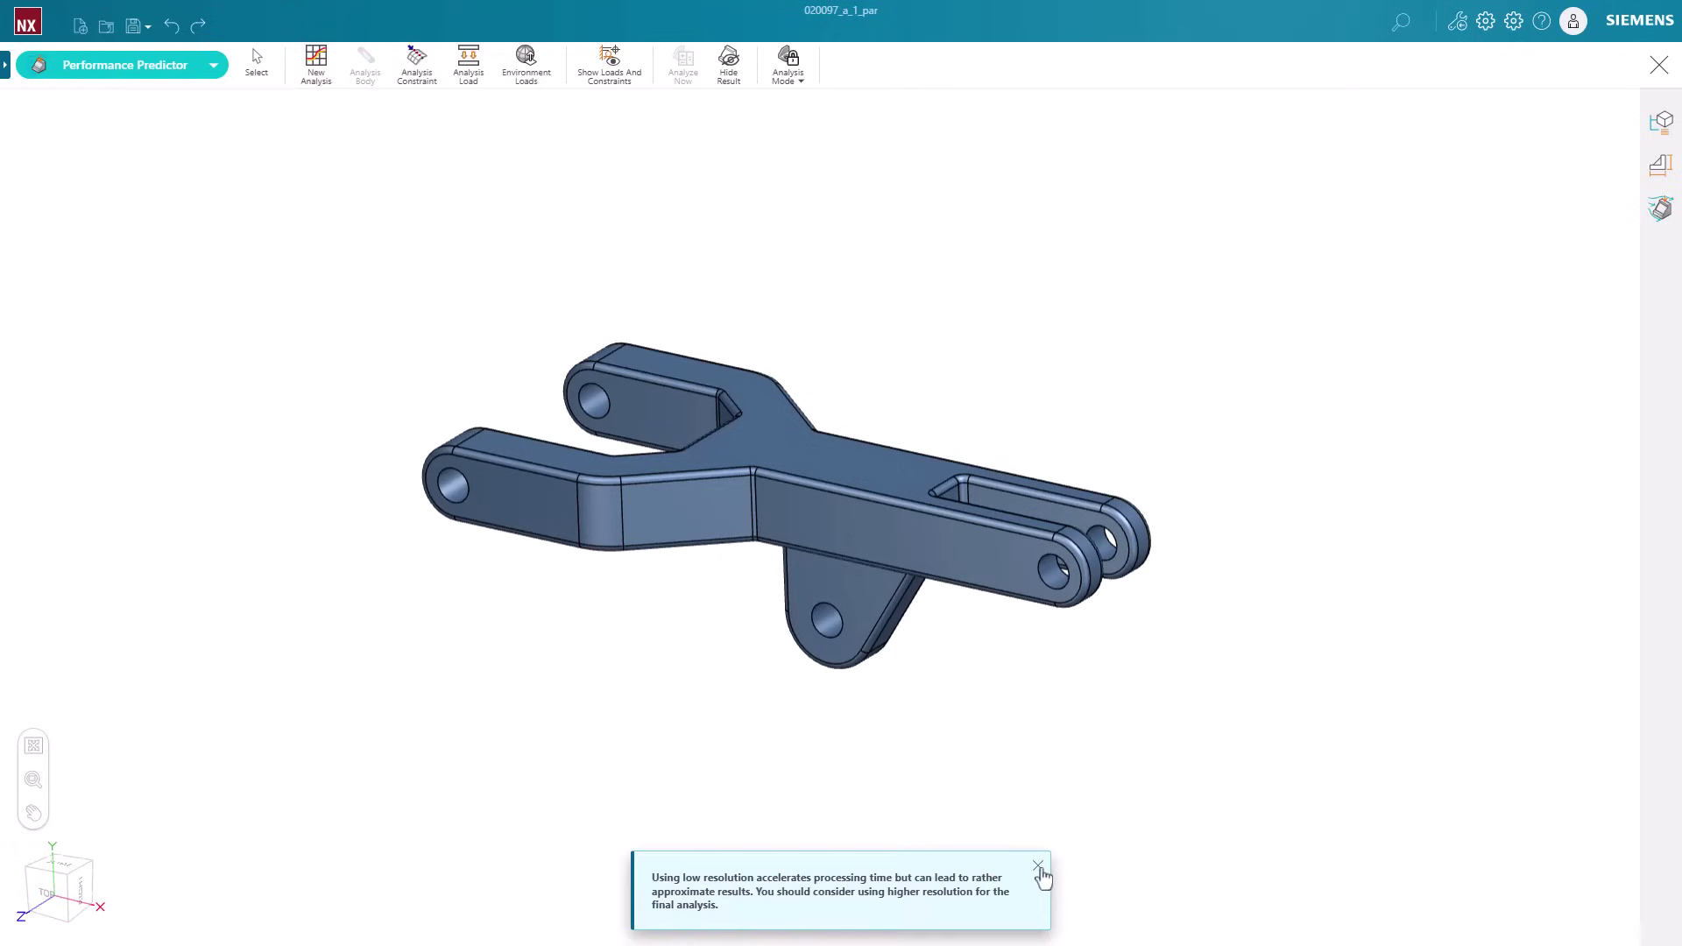
Dismiss the warning, show the analysis navigator, and assign Steel_edited2 as the body material.
click(1038, 868)
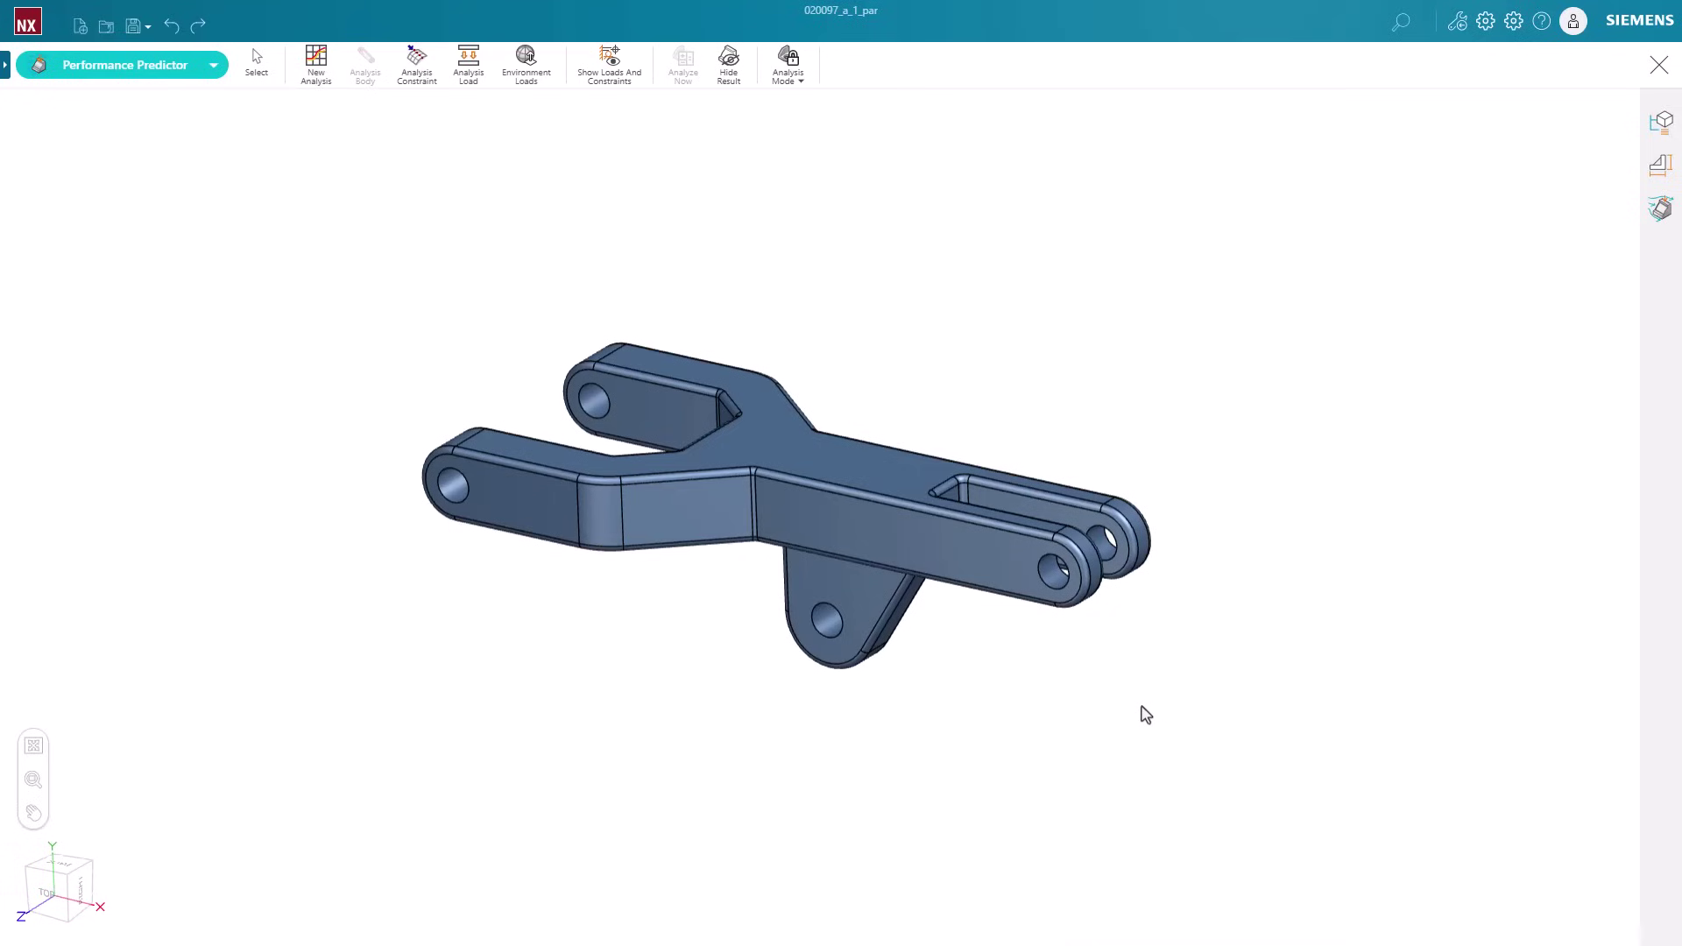
click(1659, 210)
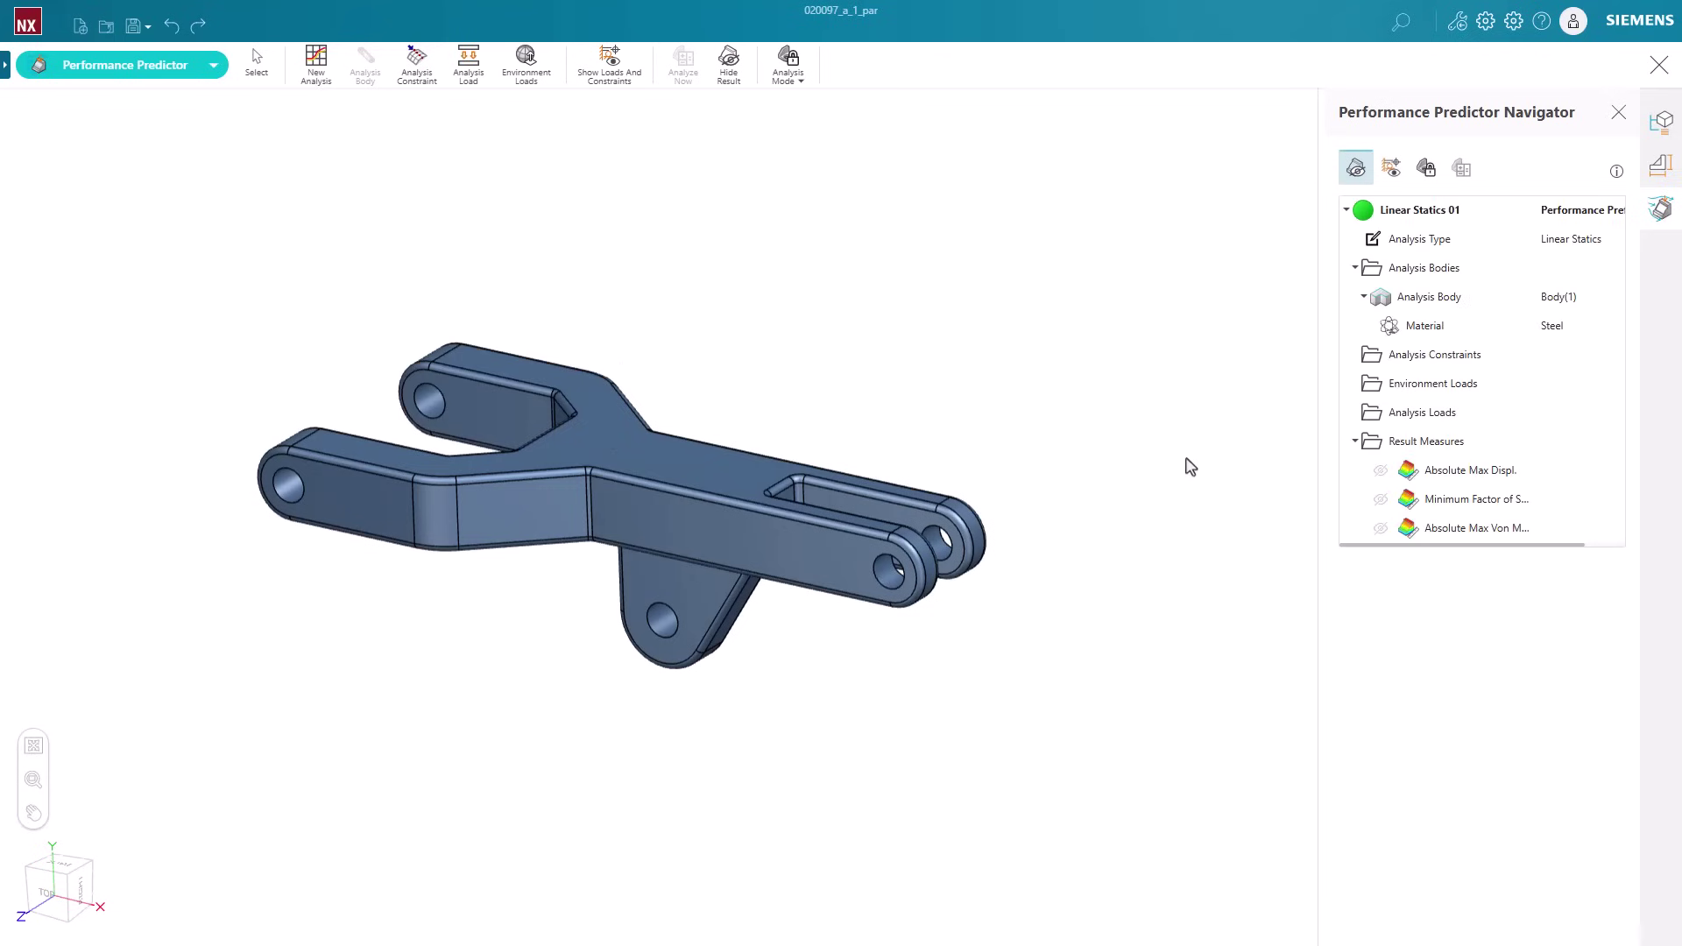
click(1434, 336)
click(1472, 296)
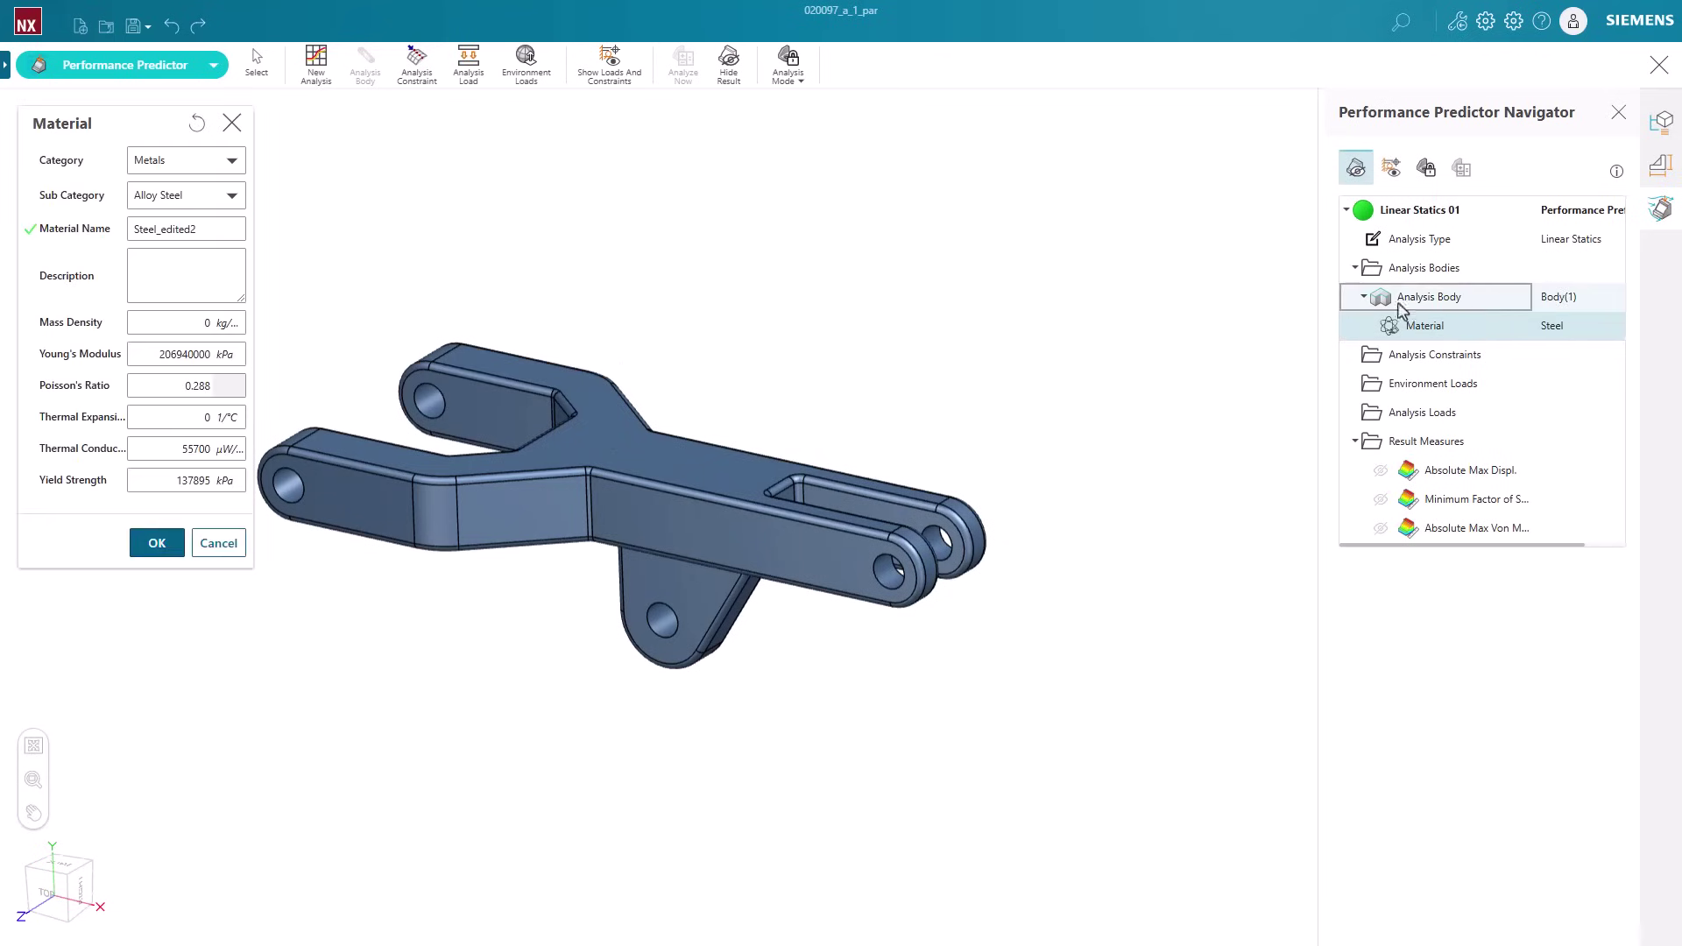
click(157, 544)
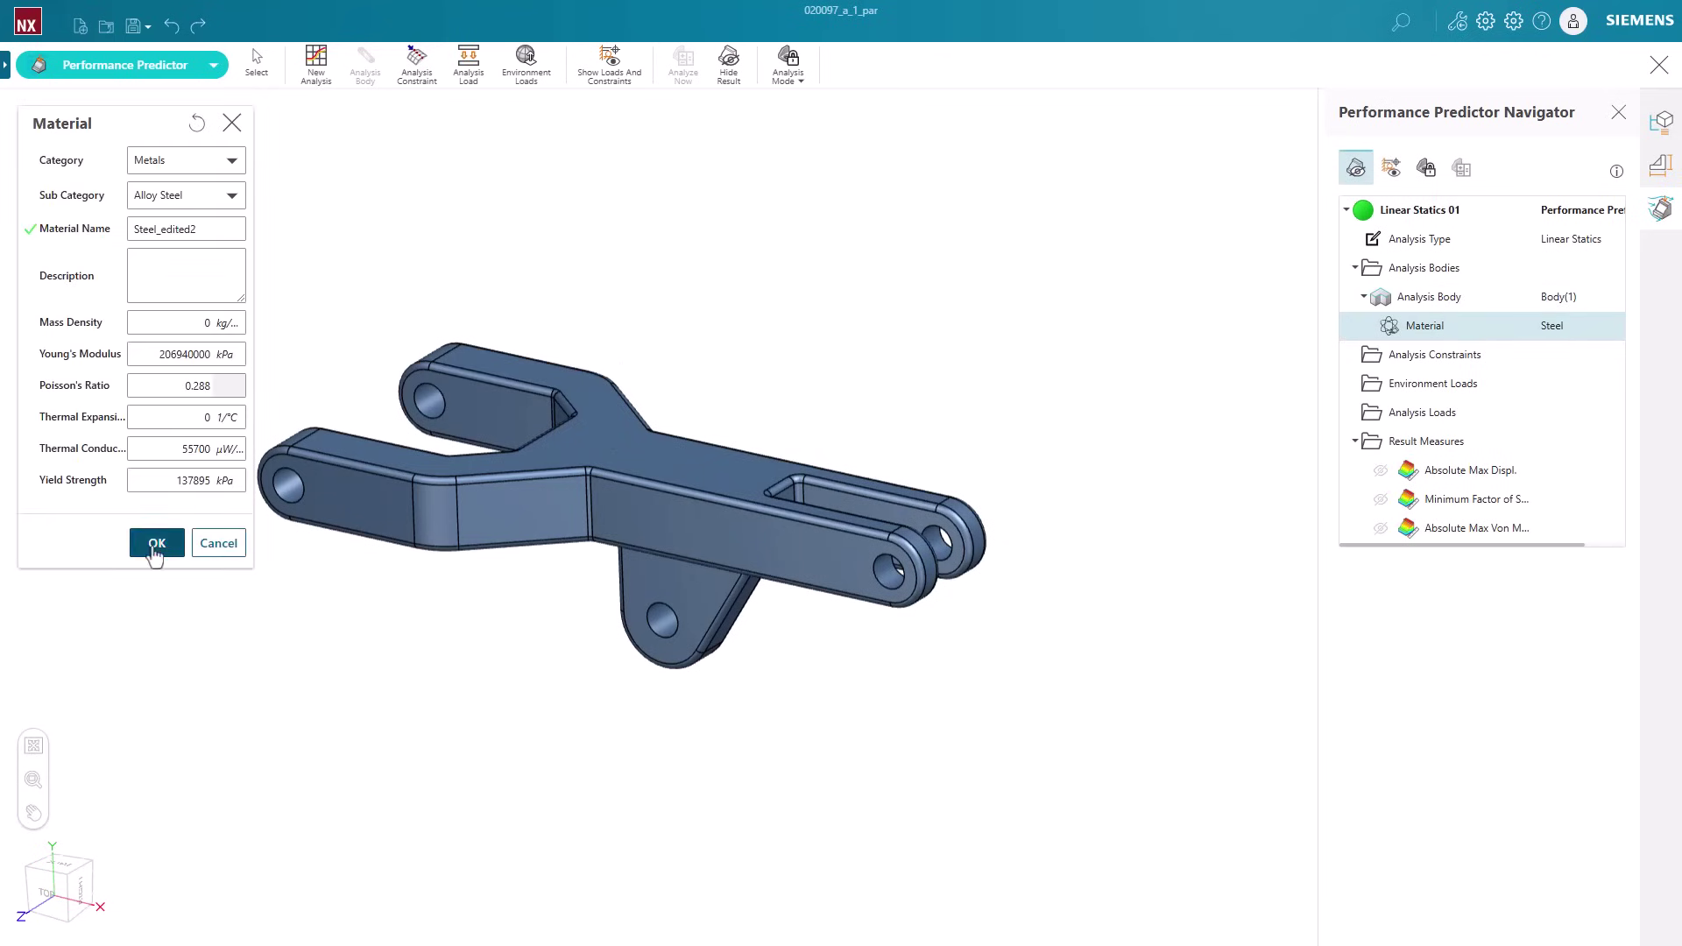
Browse the Material List and the New Material form, closing both without changes.
click(1474, 328)
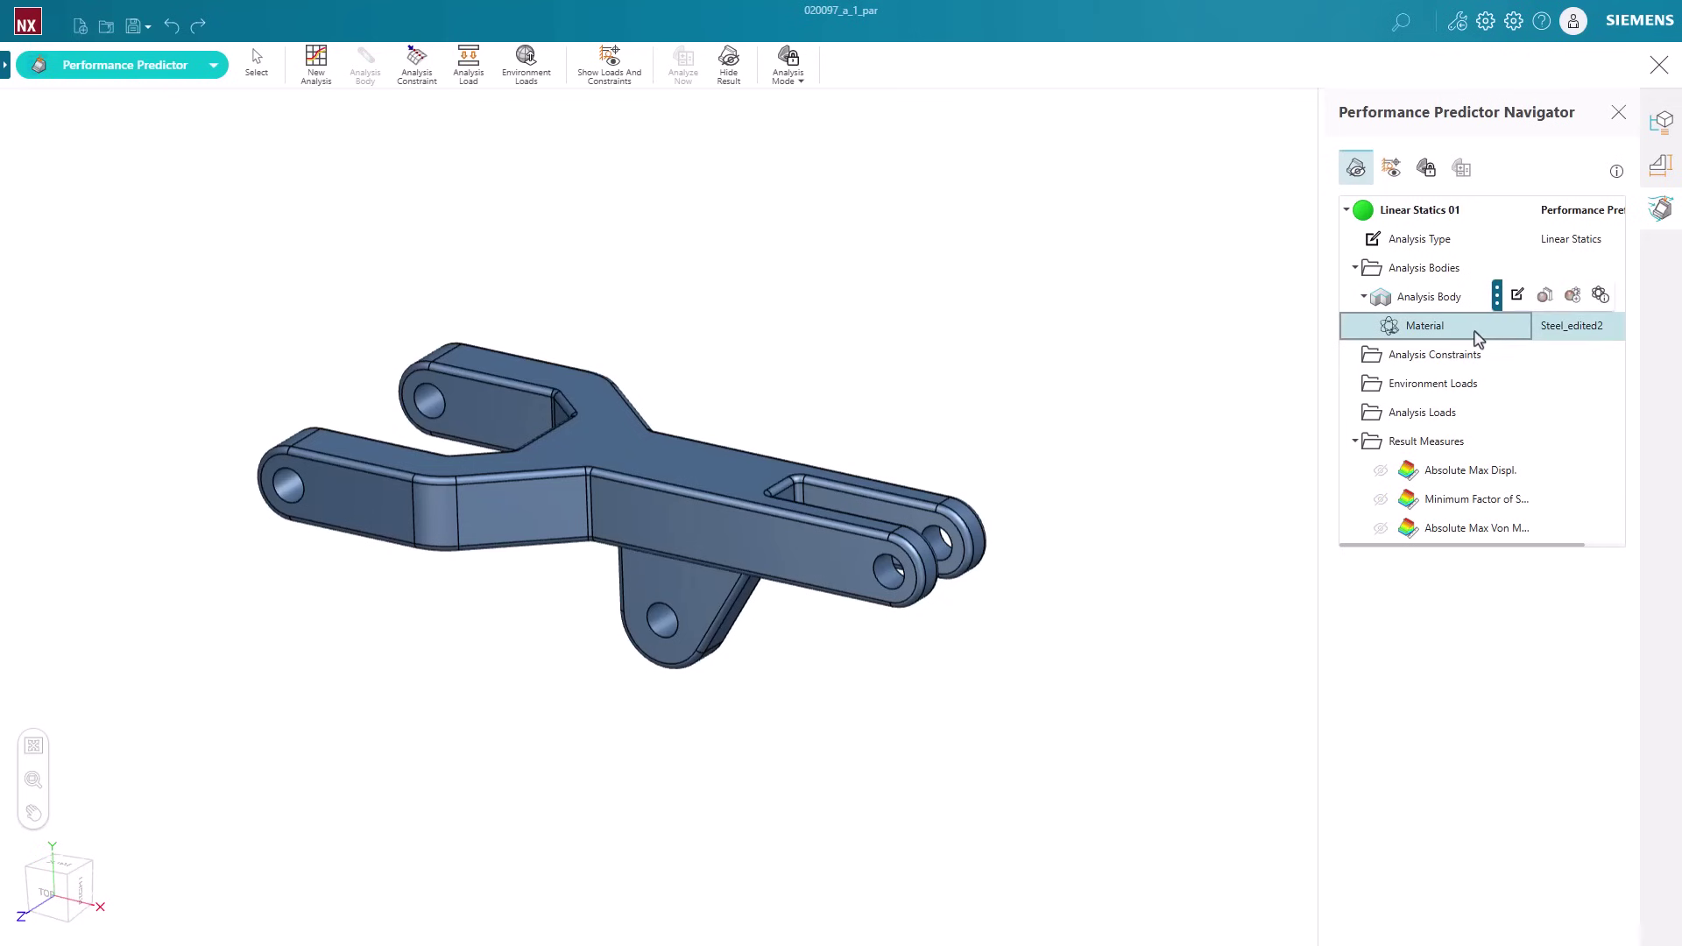
click(1542, 297)
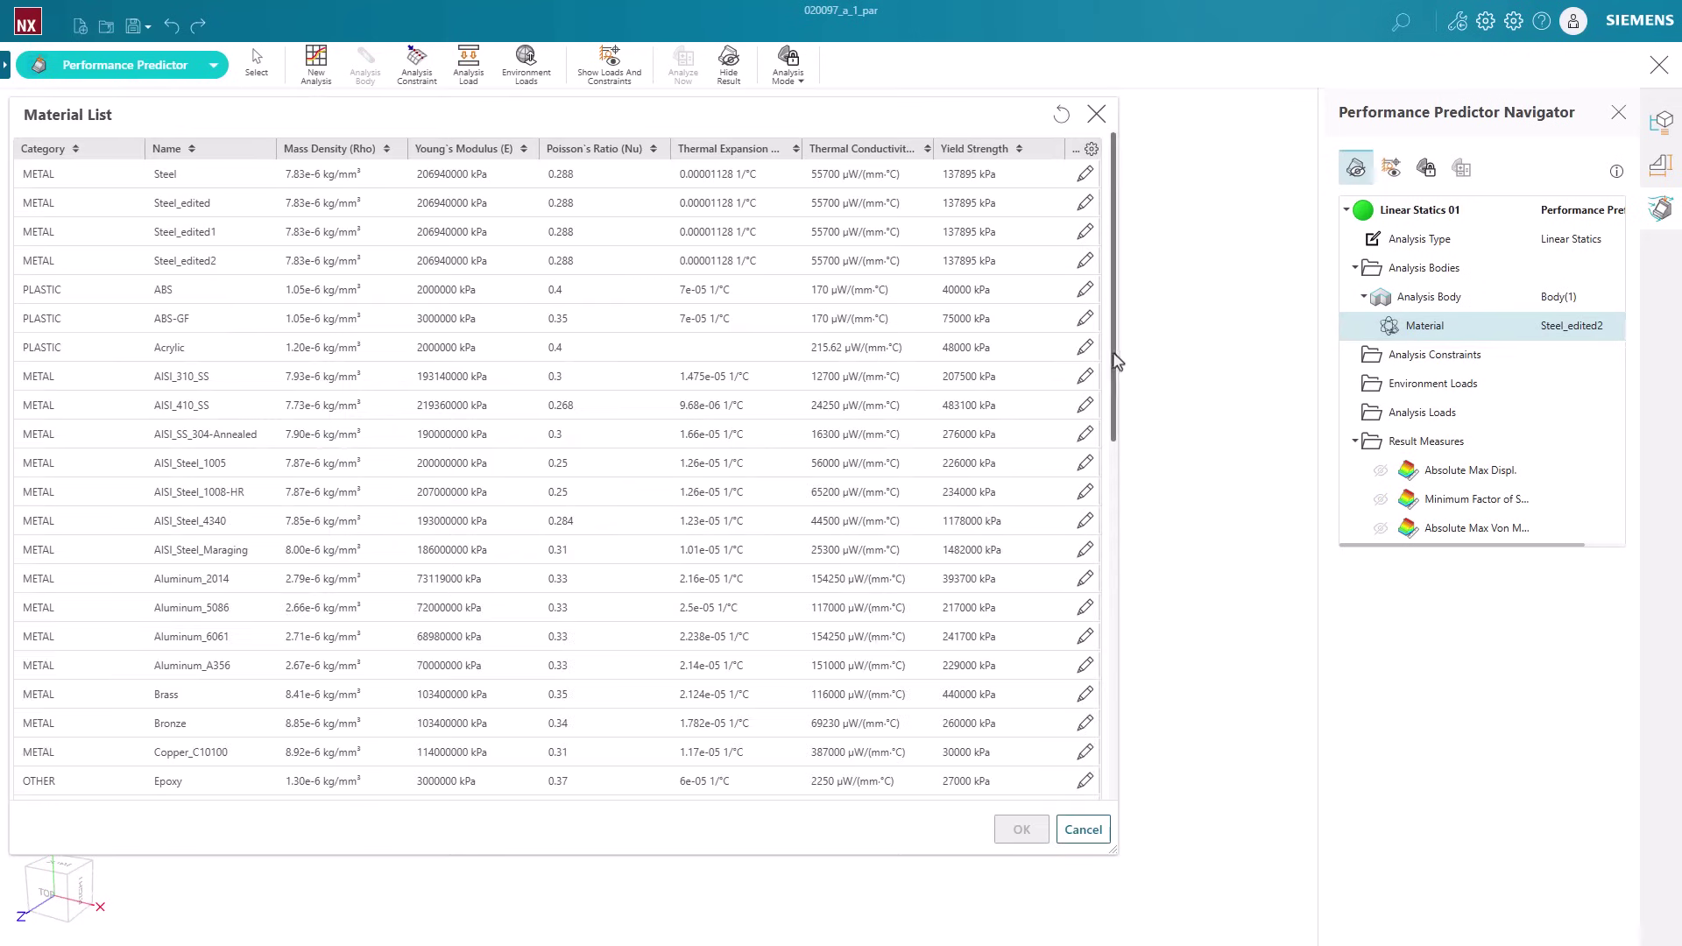
drag(1114, 359, 1132, 680)
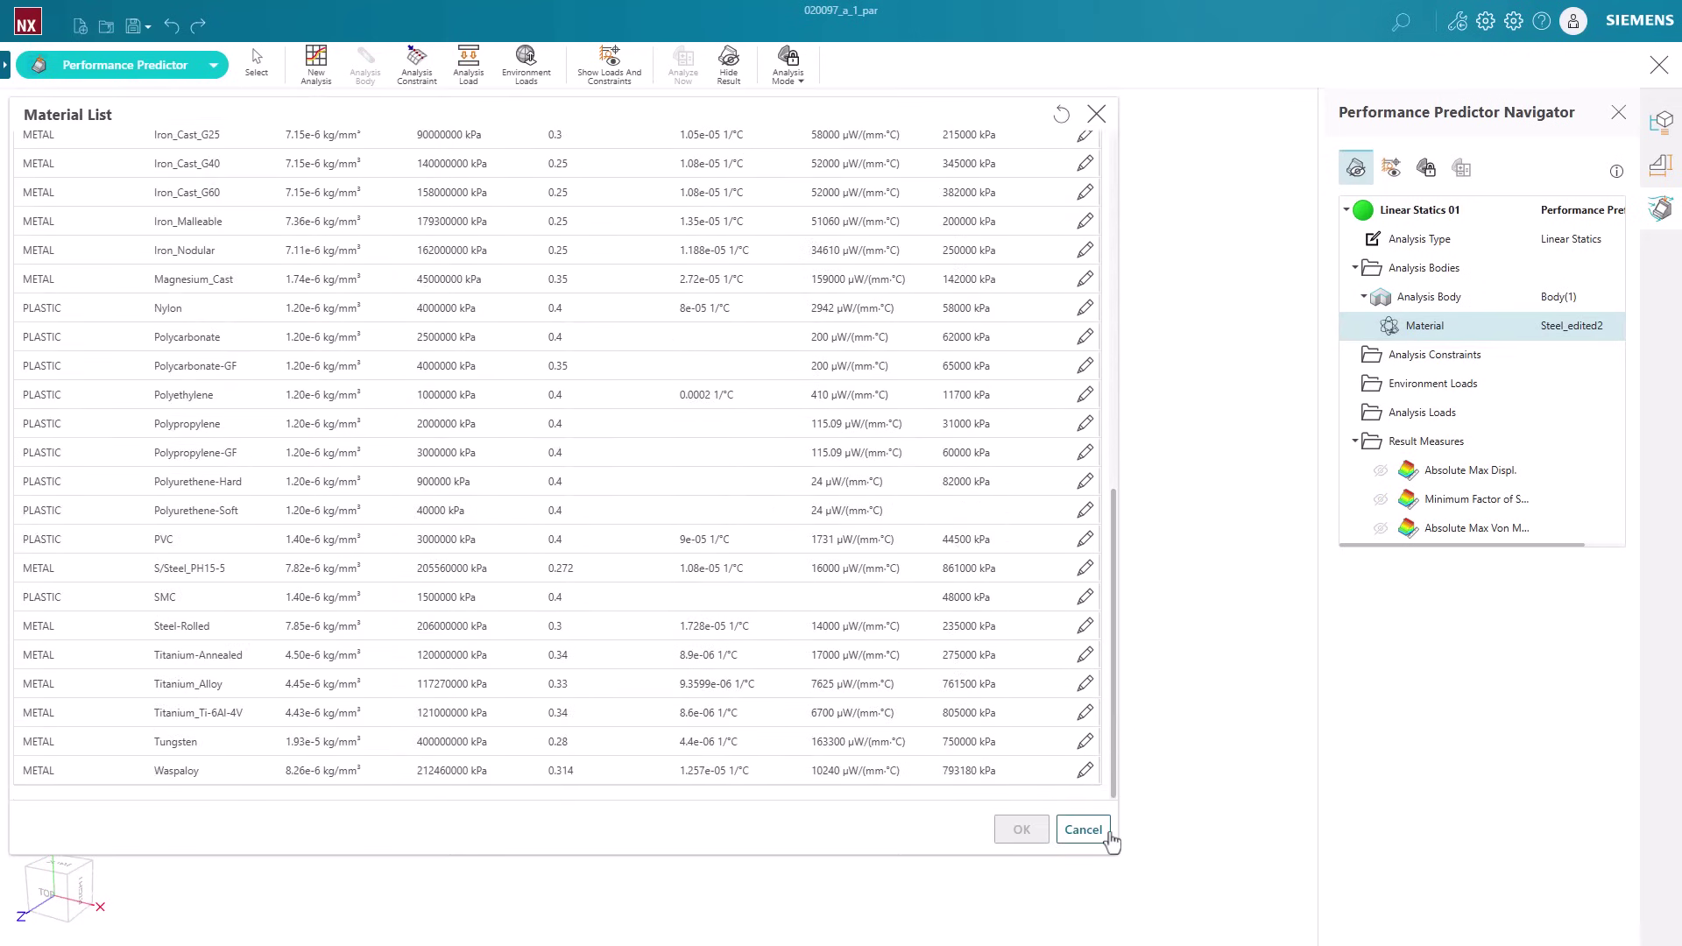
click(1103, 831)
click(1437, 329)
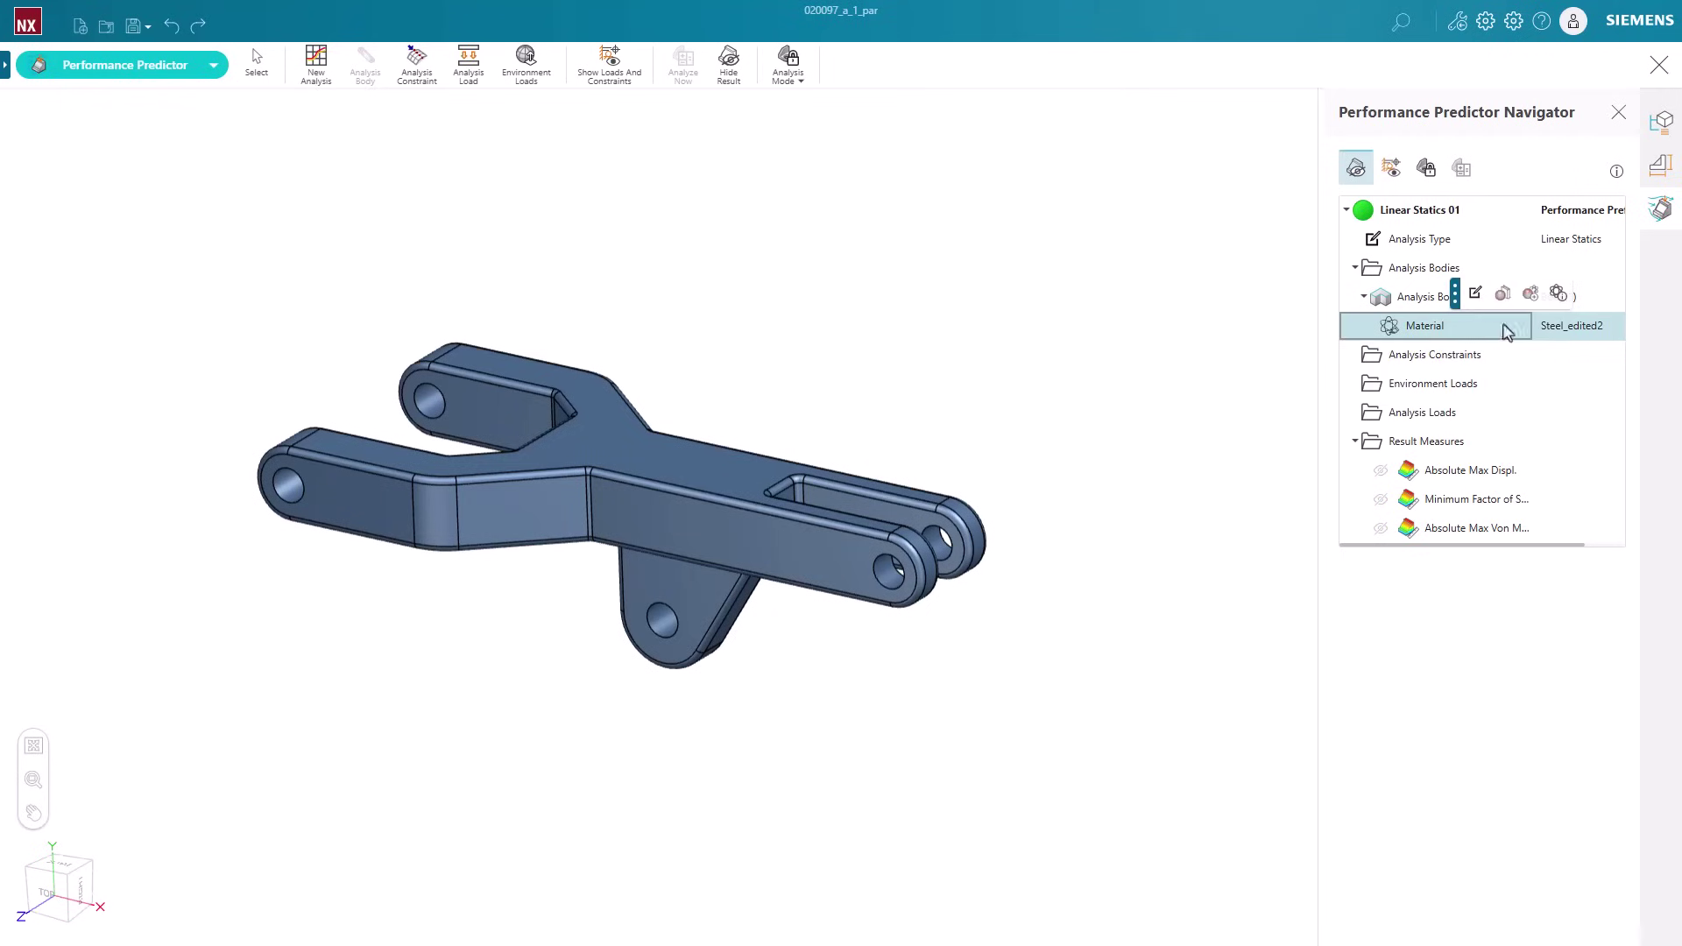
click(1536, 300)
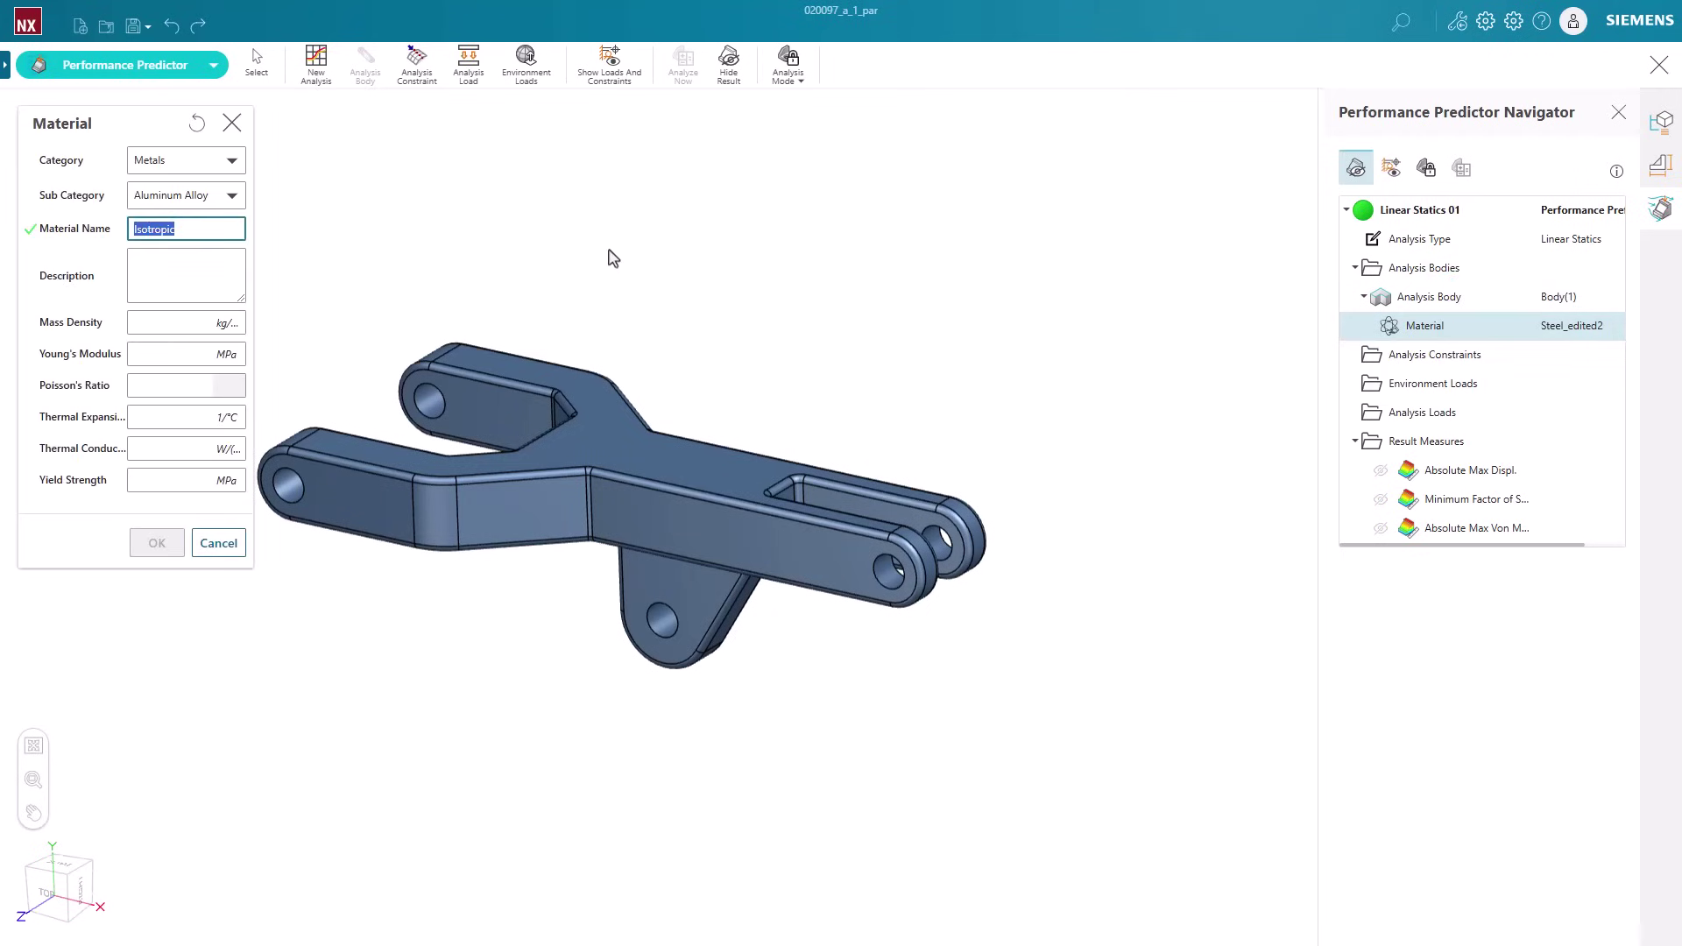
click(233, 122)
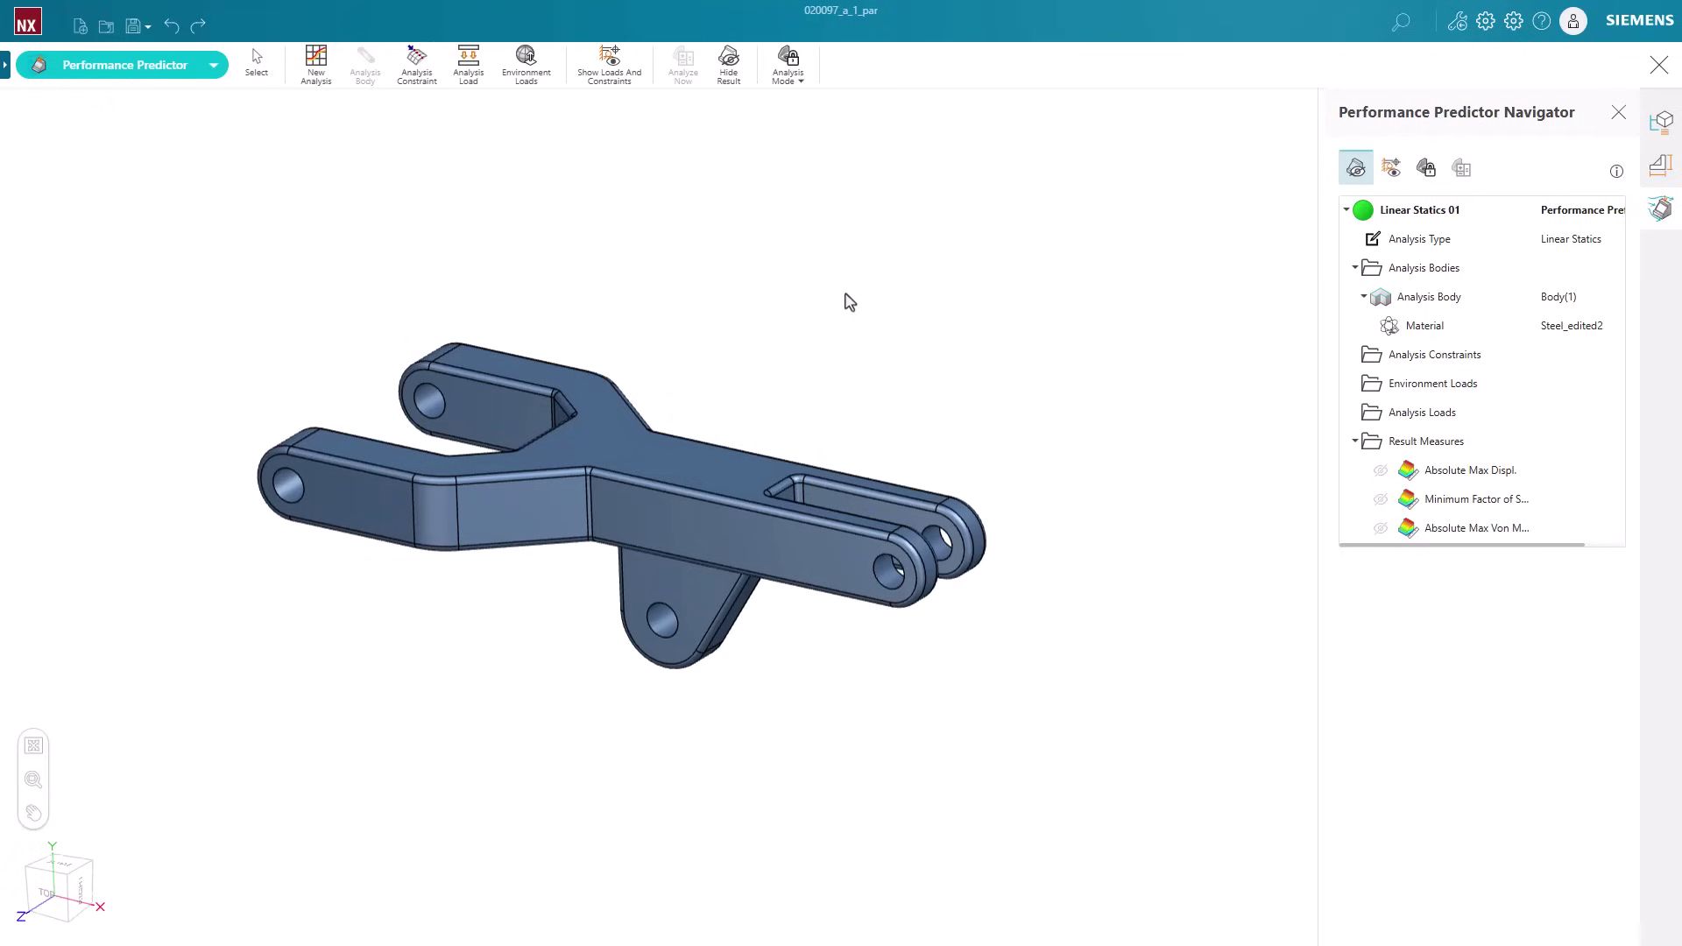
click(410, 72)
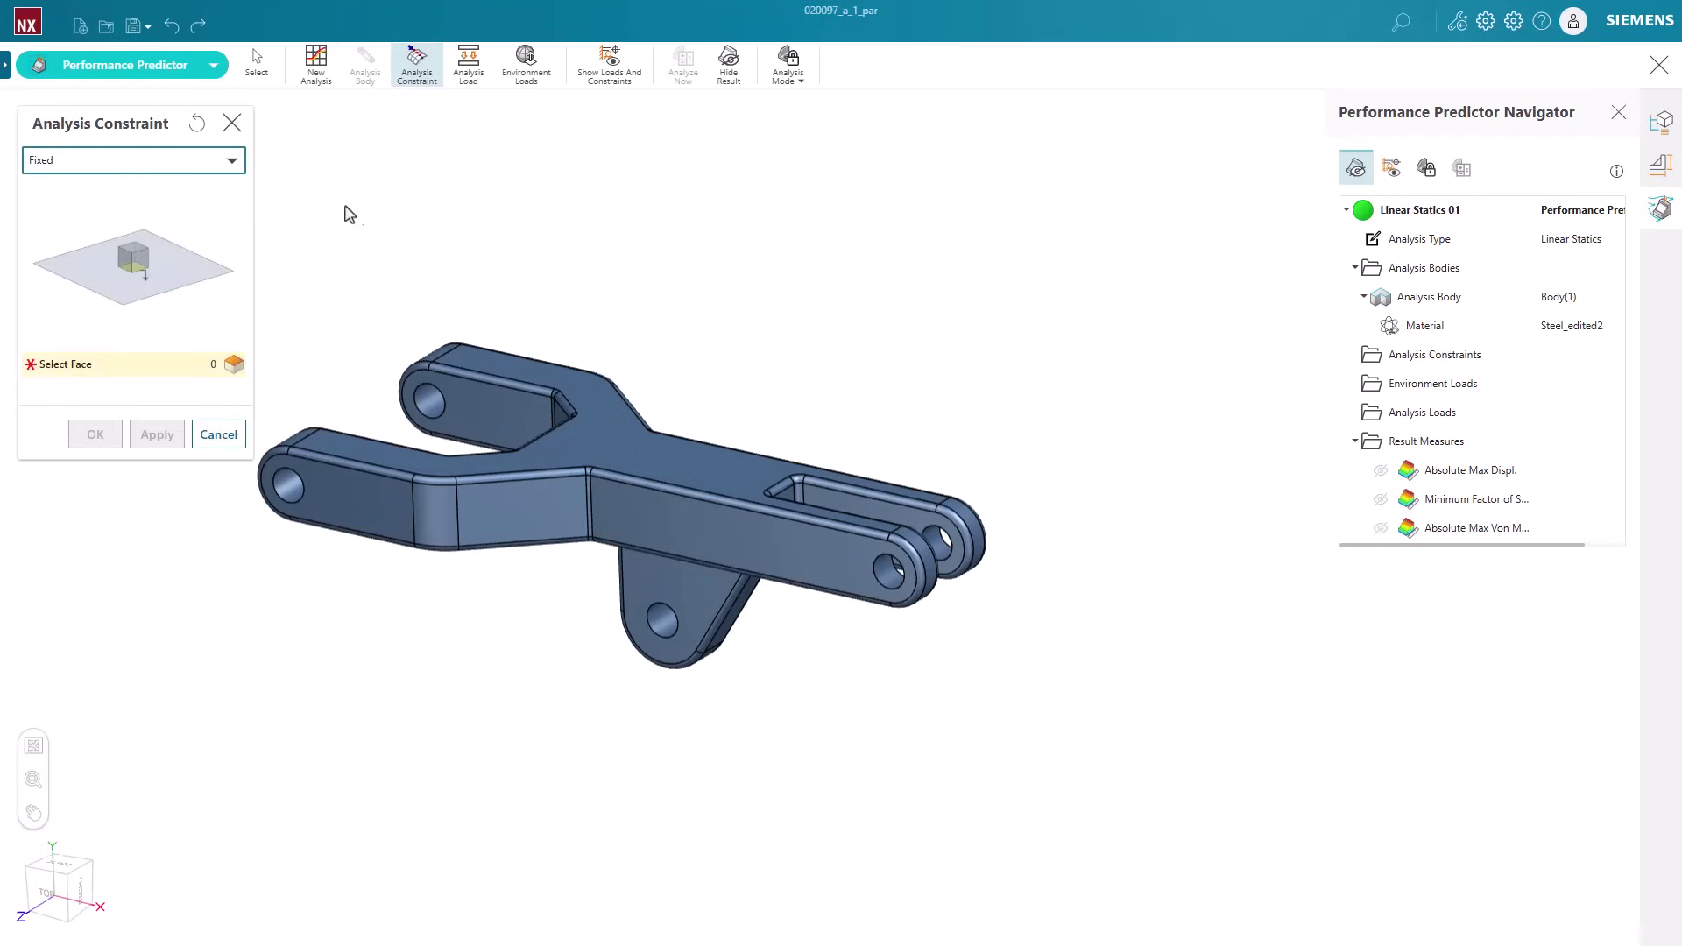
click(168, 162)
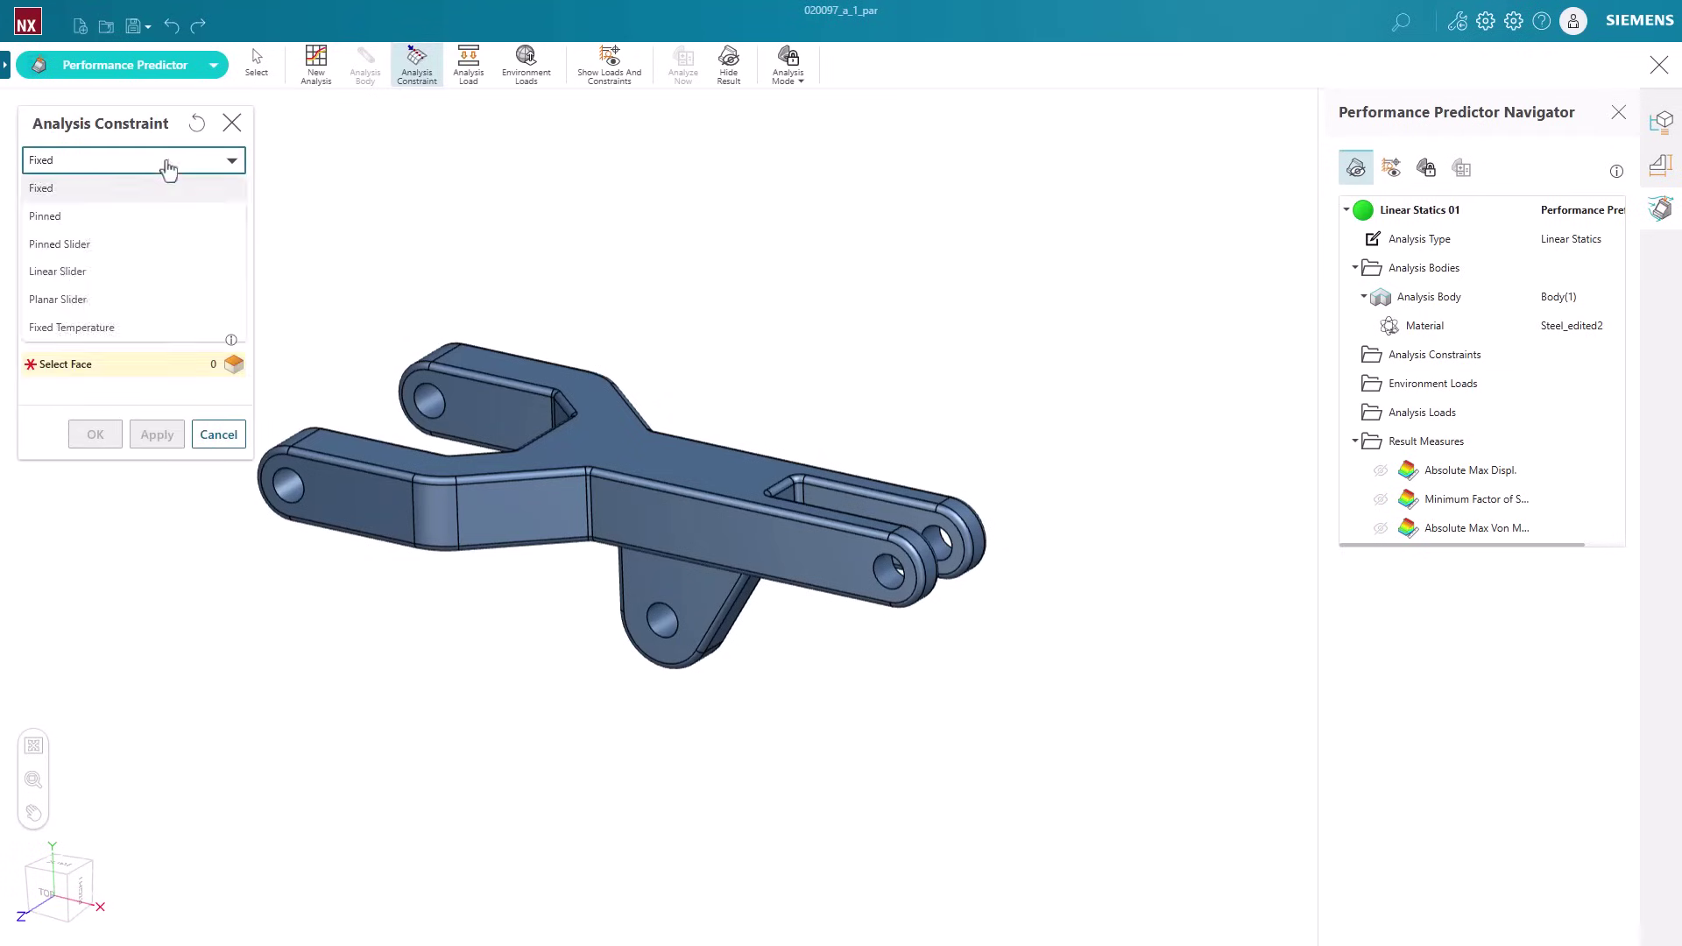
click(87, 244)
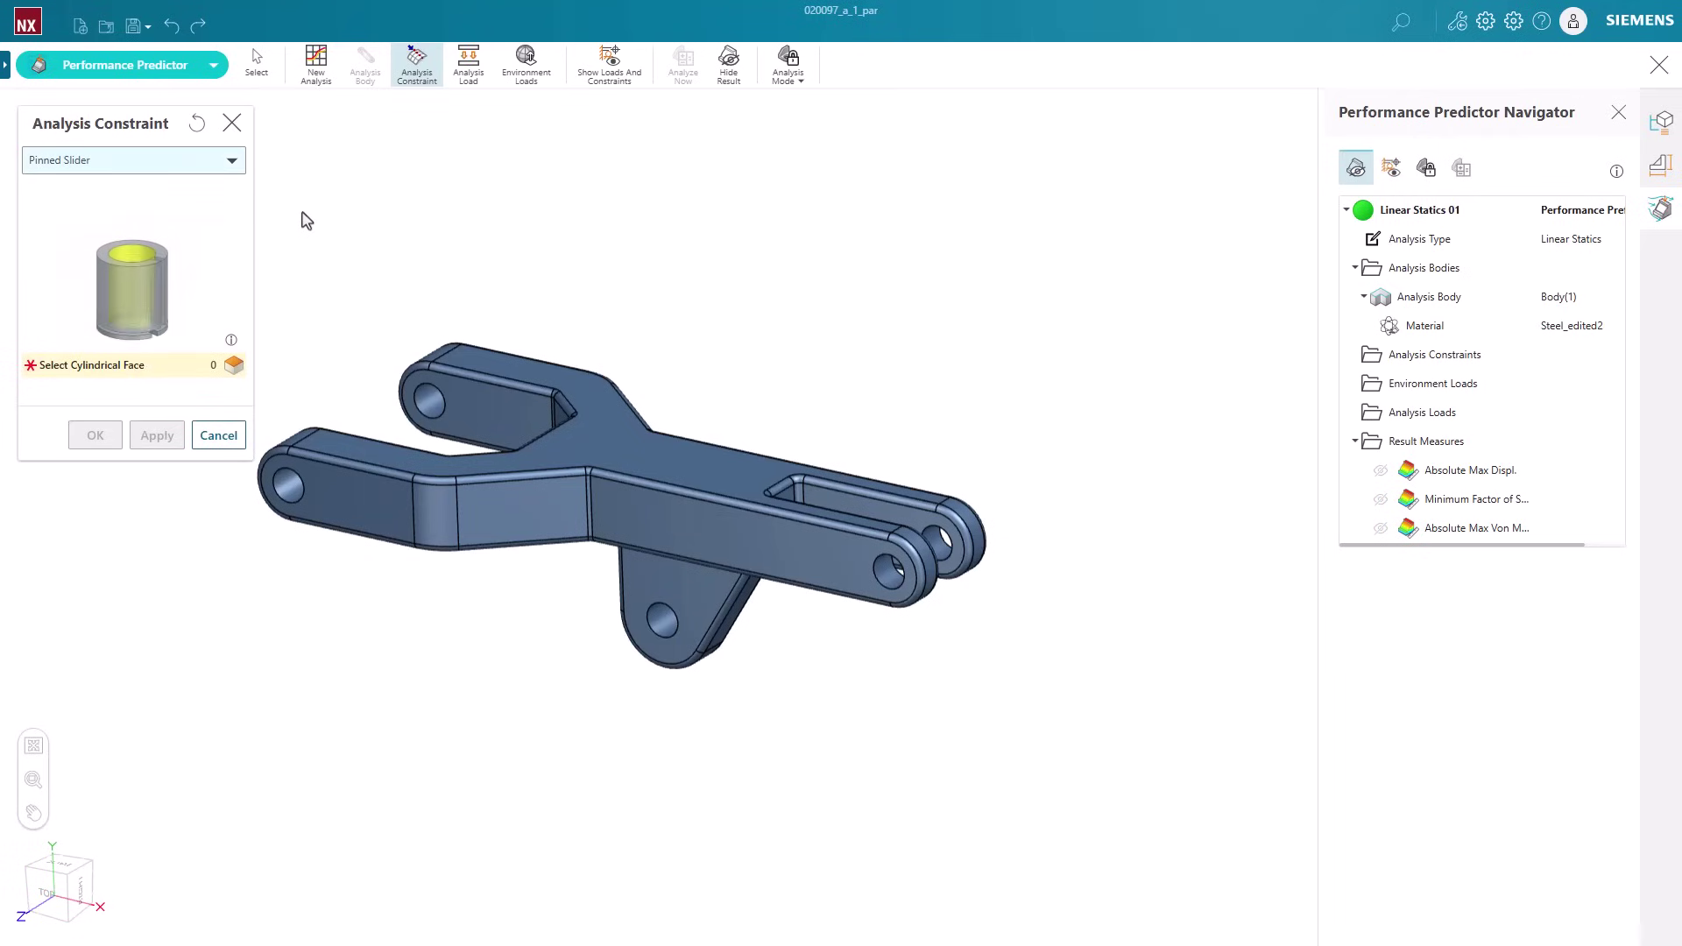
click(184, 167)
click(180, 165)
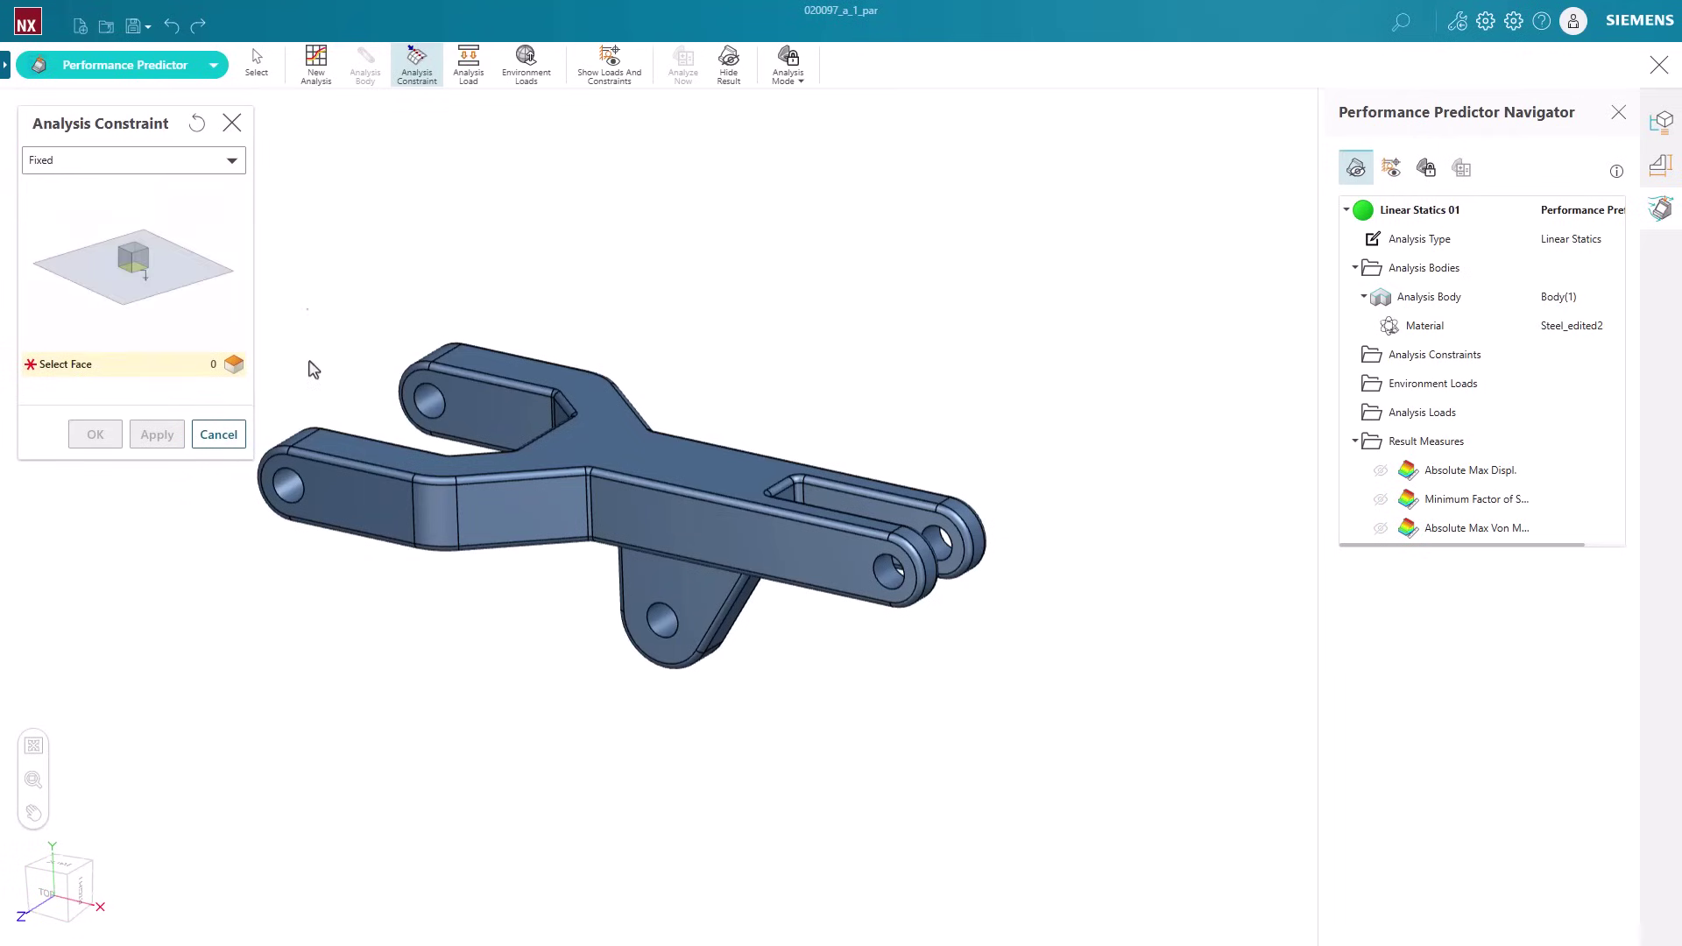
click(285, 484)
click(429, 419)
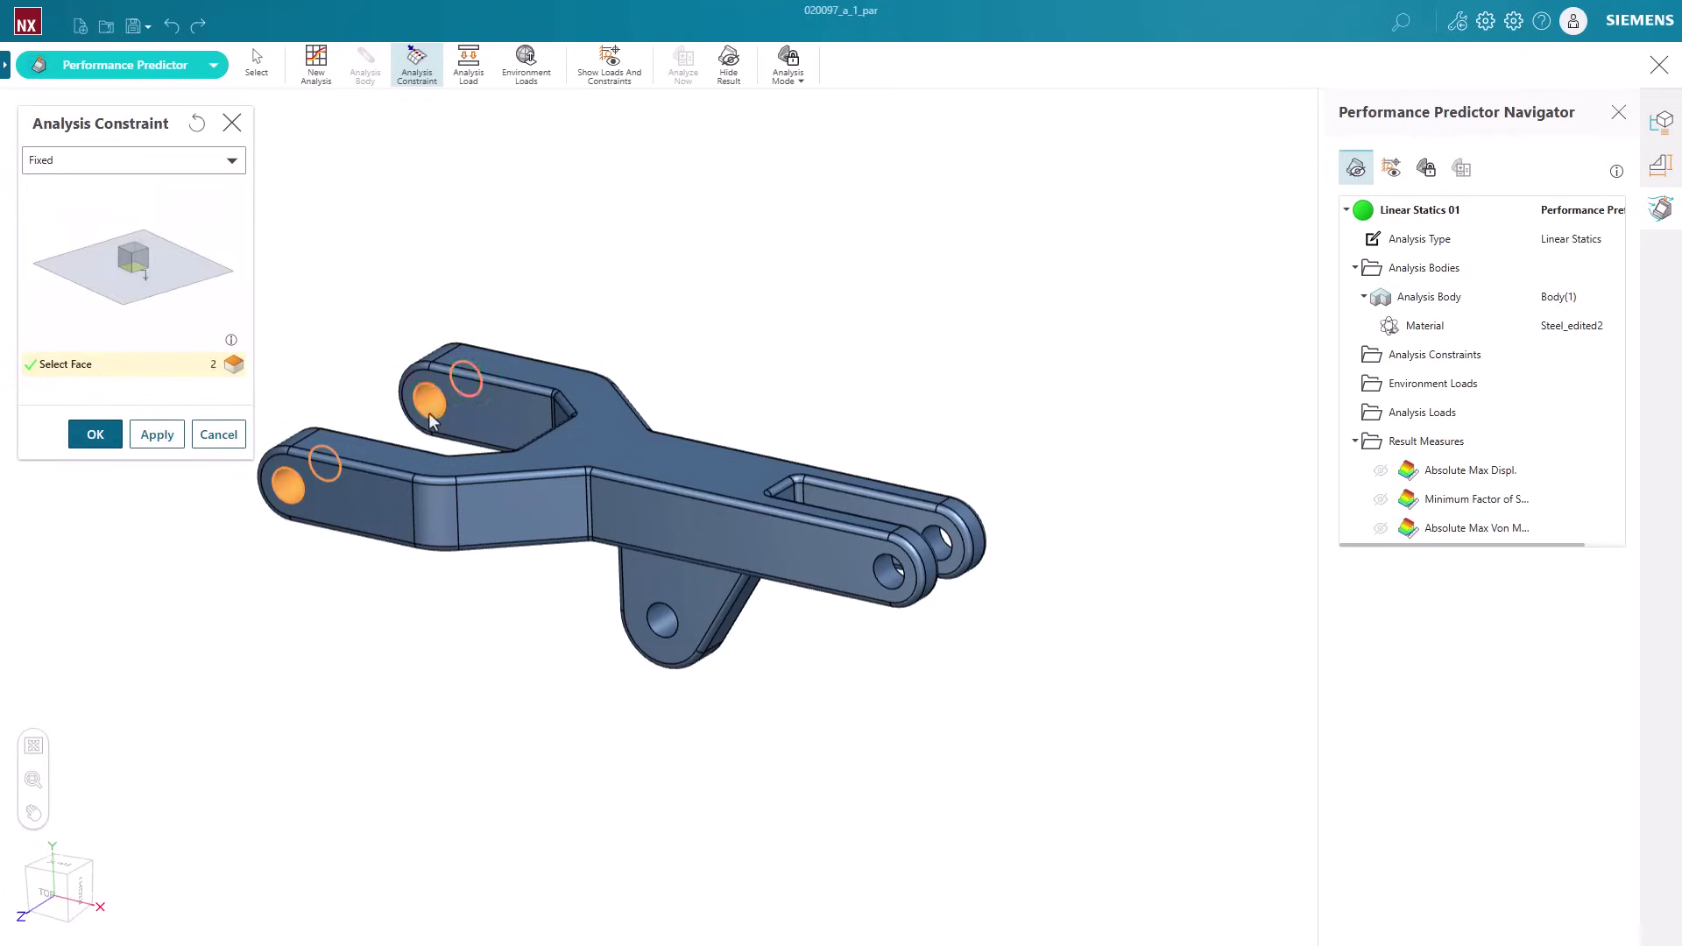
click(663, 629)
click(95, 435)
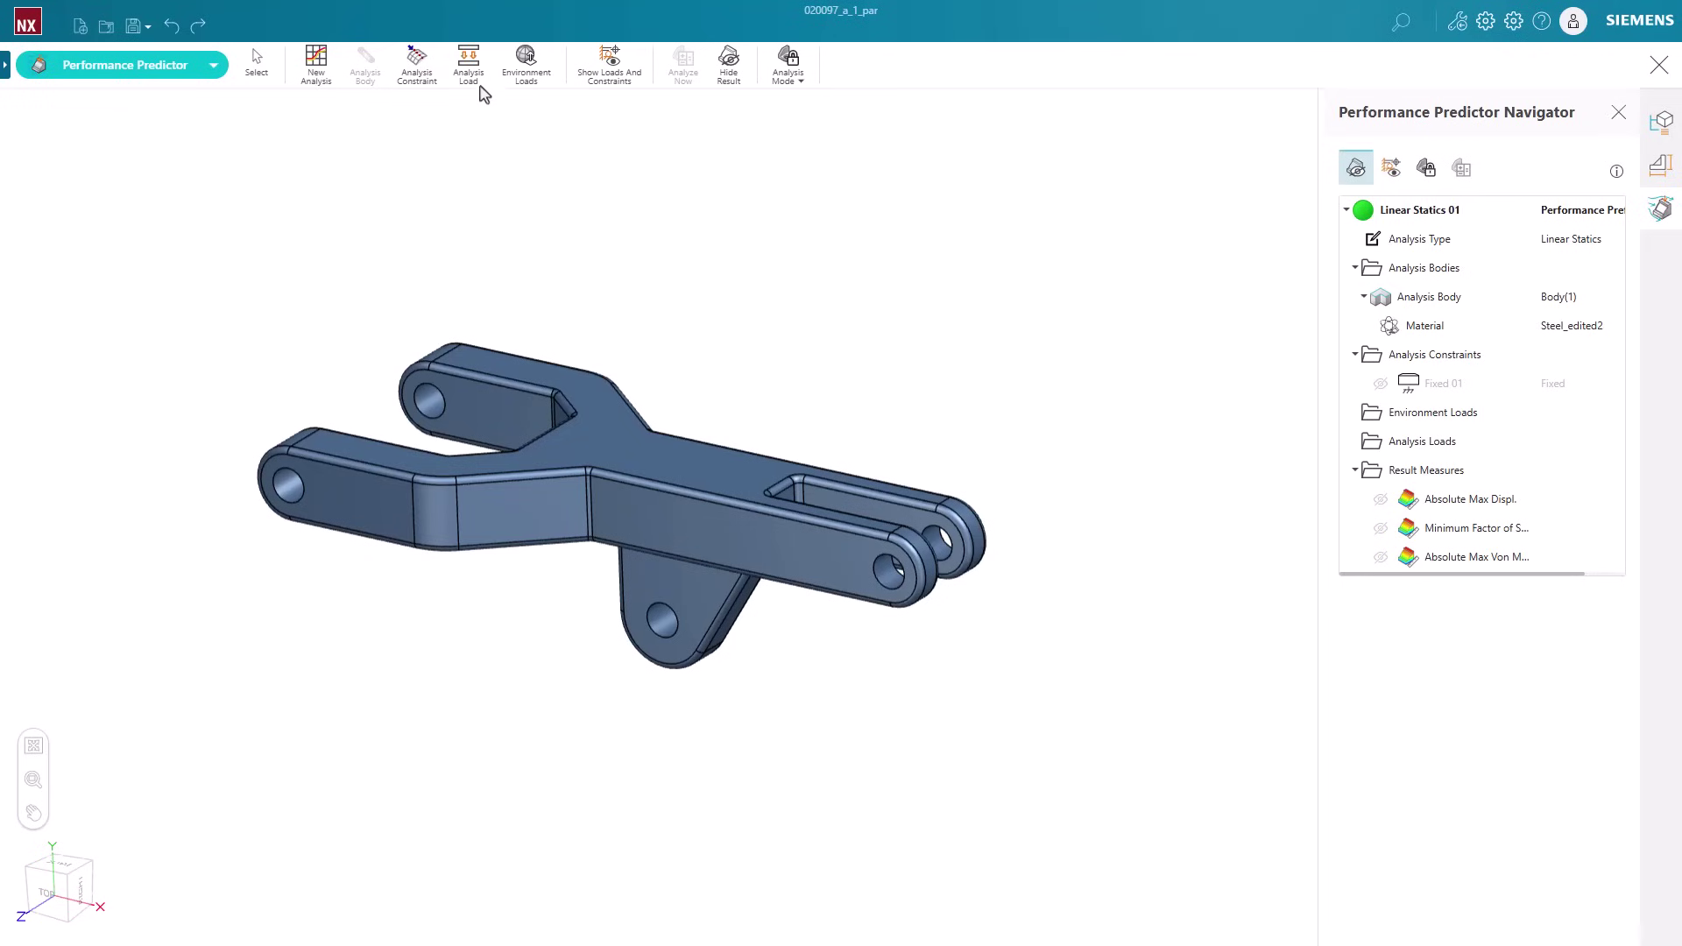
Add a Force load of 5000 expressed in lbf.
click(471, 70)
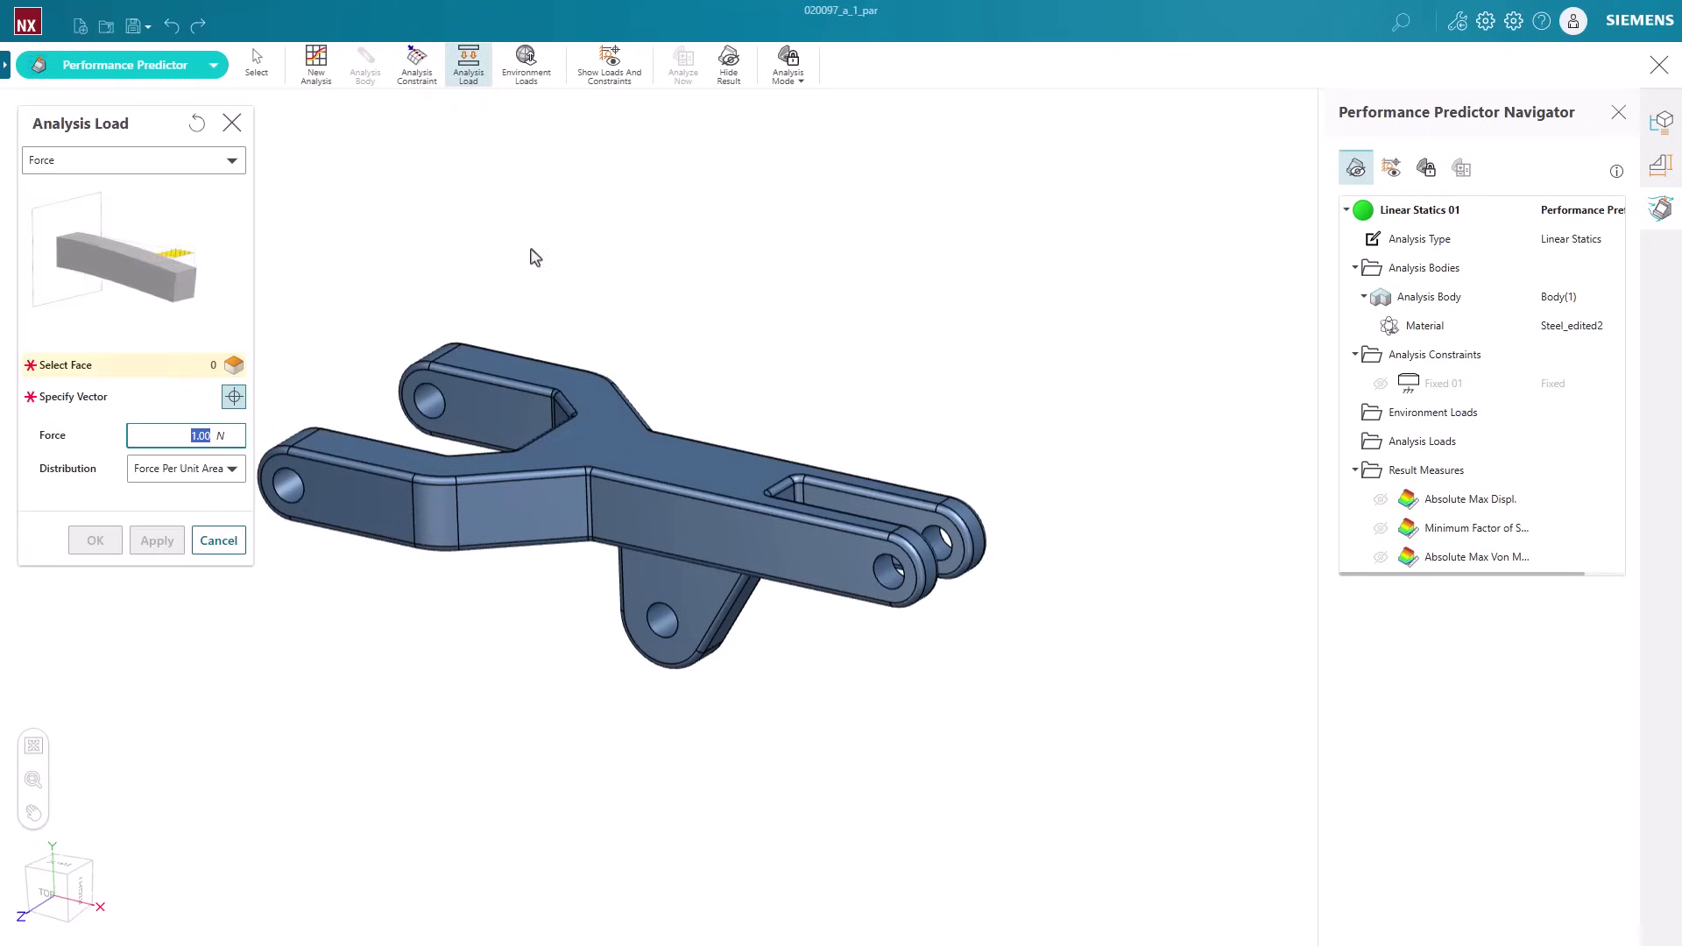
click(232, 160)
click(172, 186)
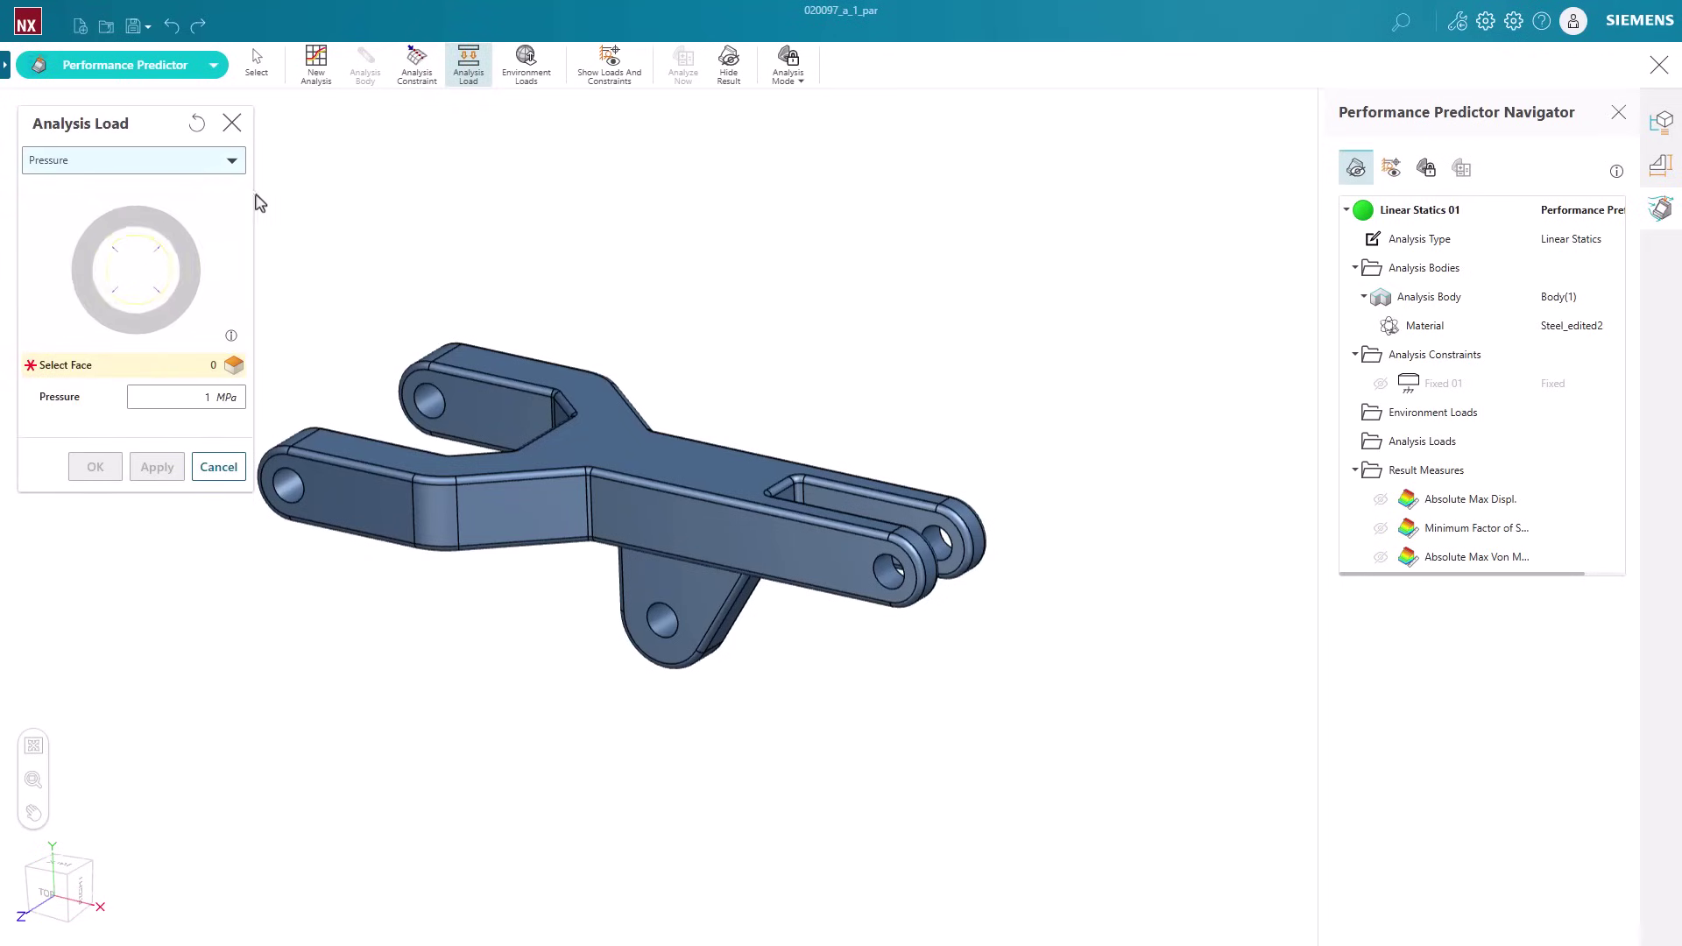
click(232, 161)
click(52, 213)
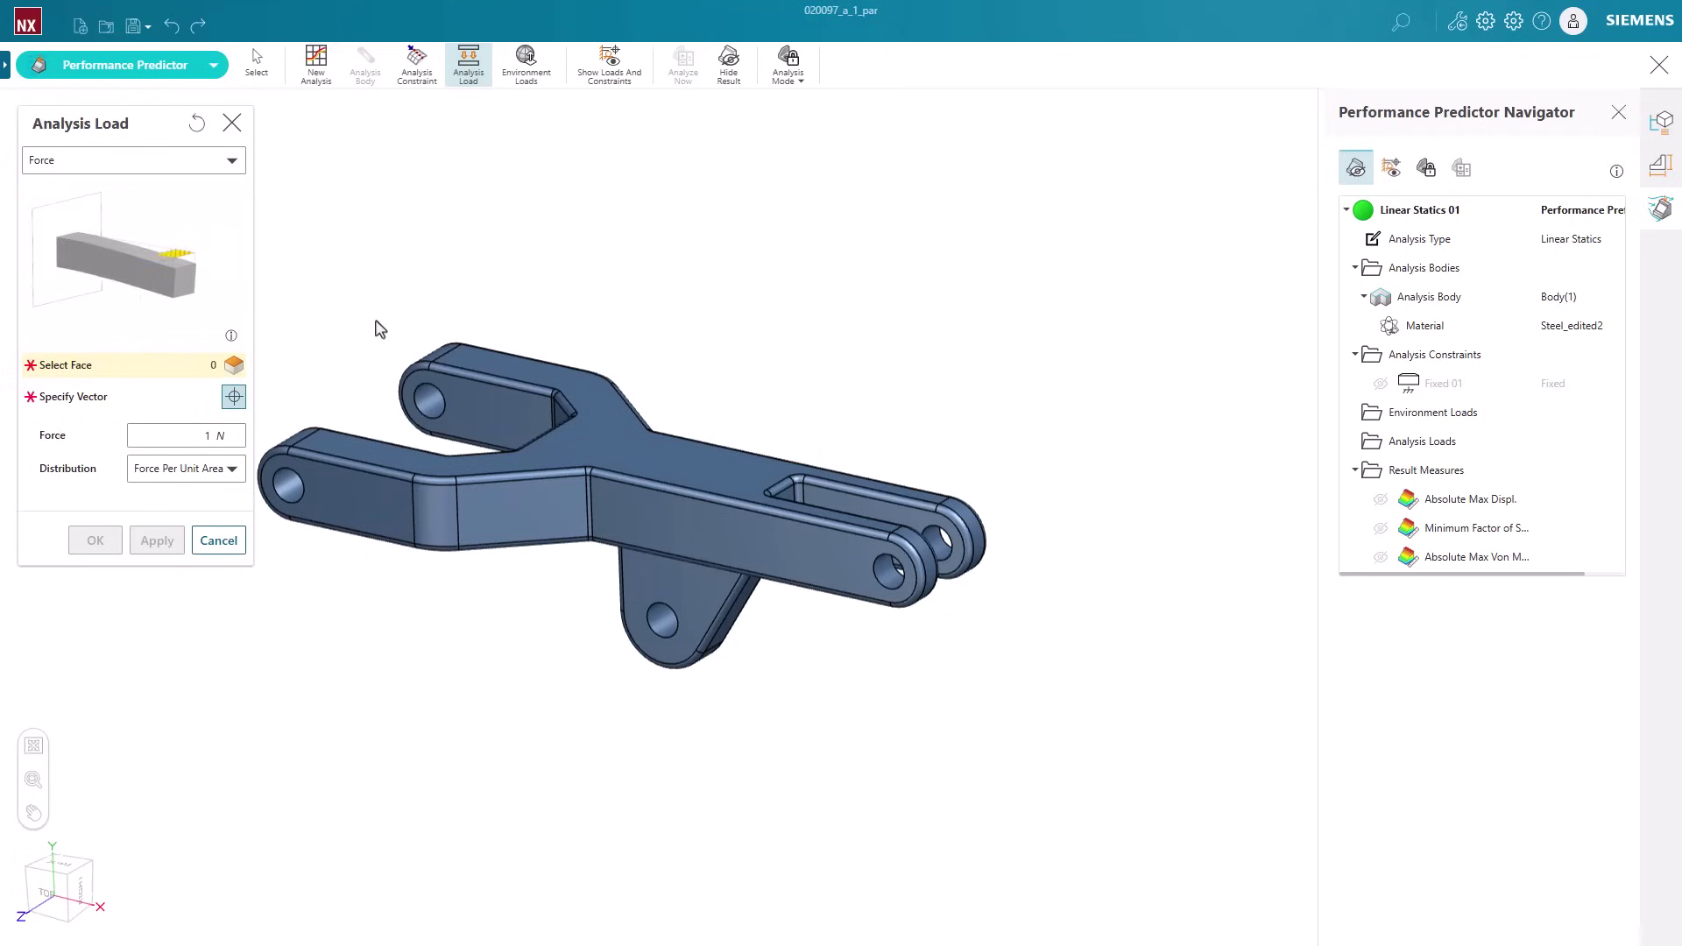
click(220, 437)
click(227, 518)
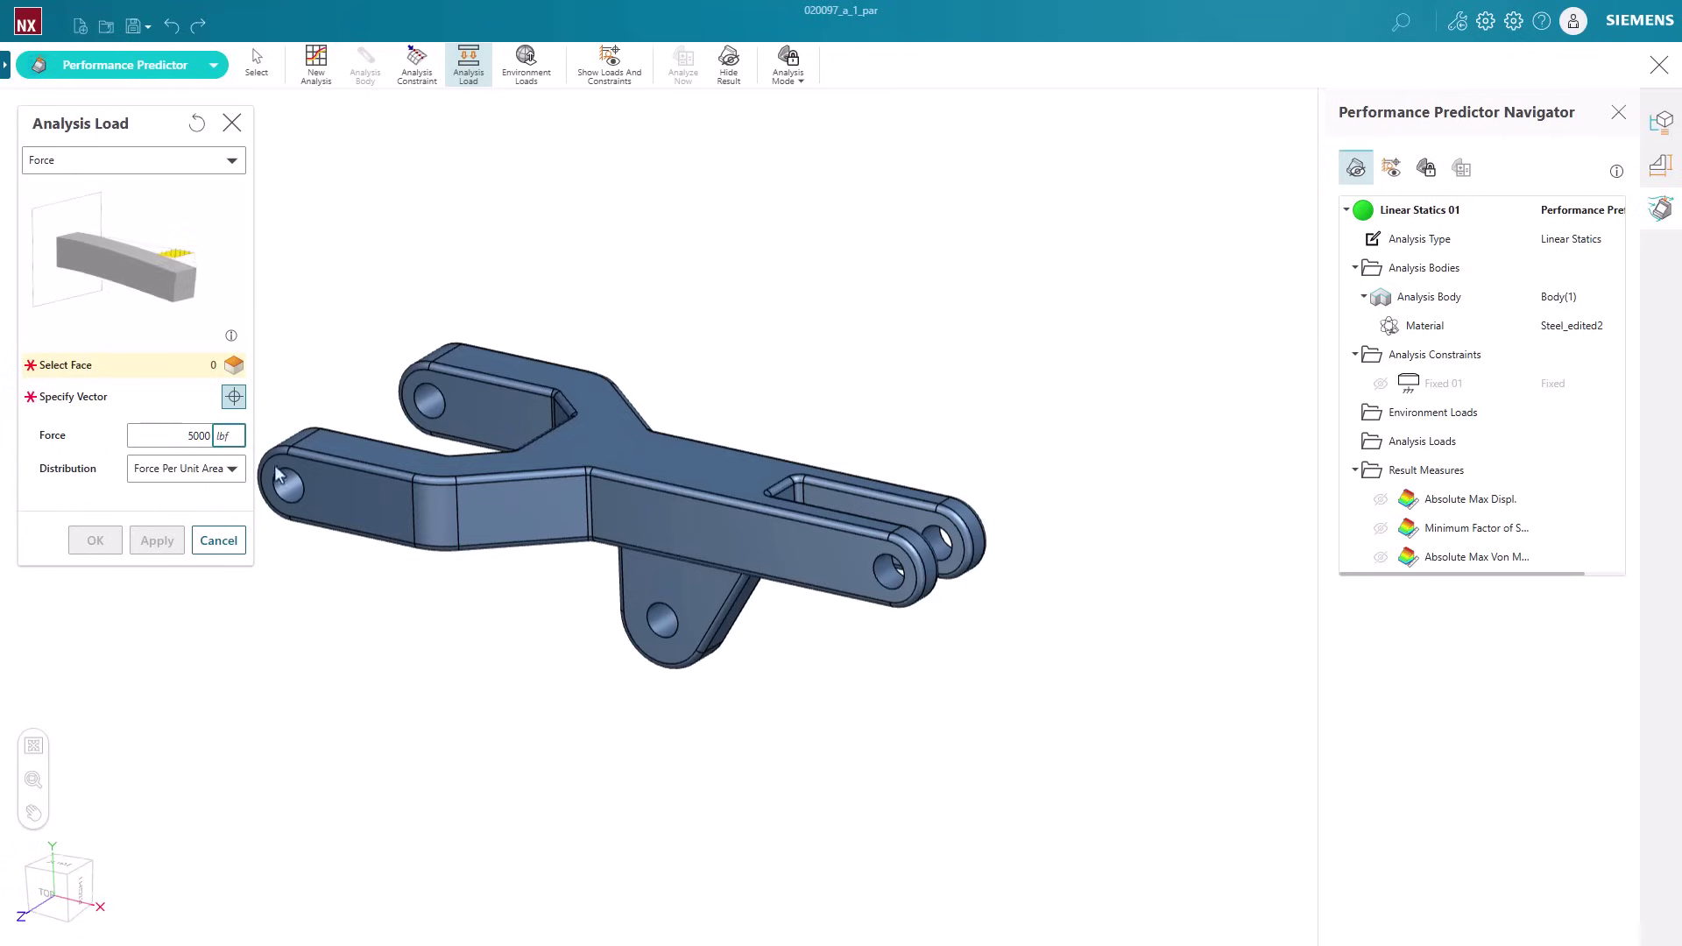
click(223, 436)
click(237, 492)
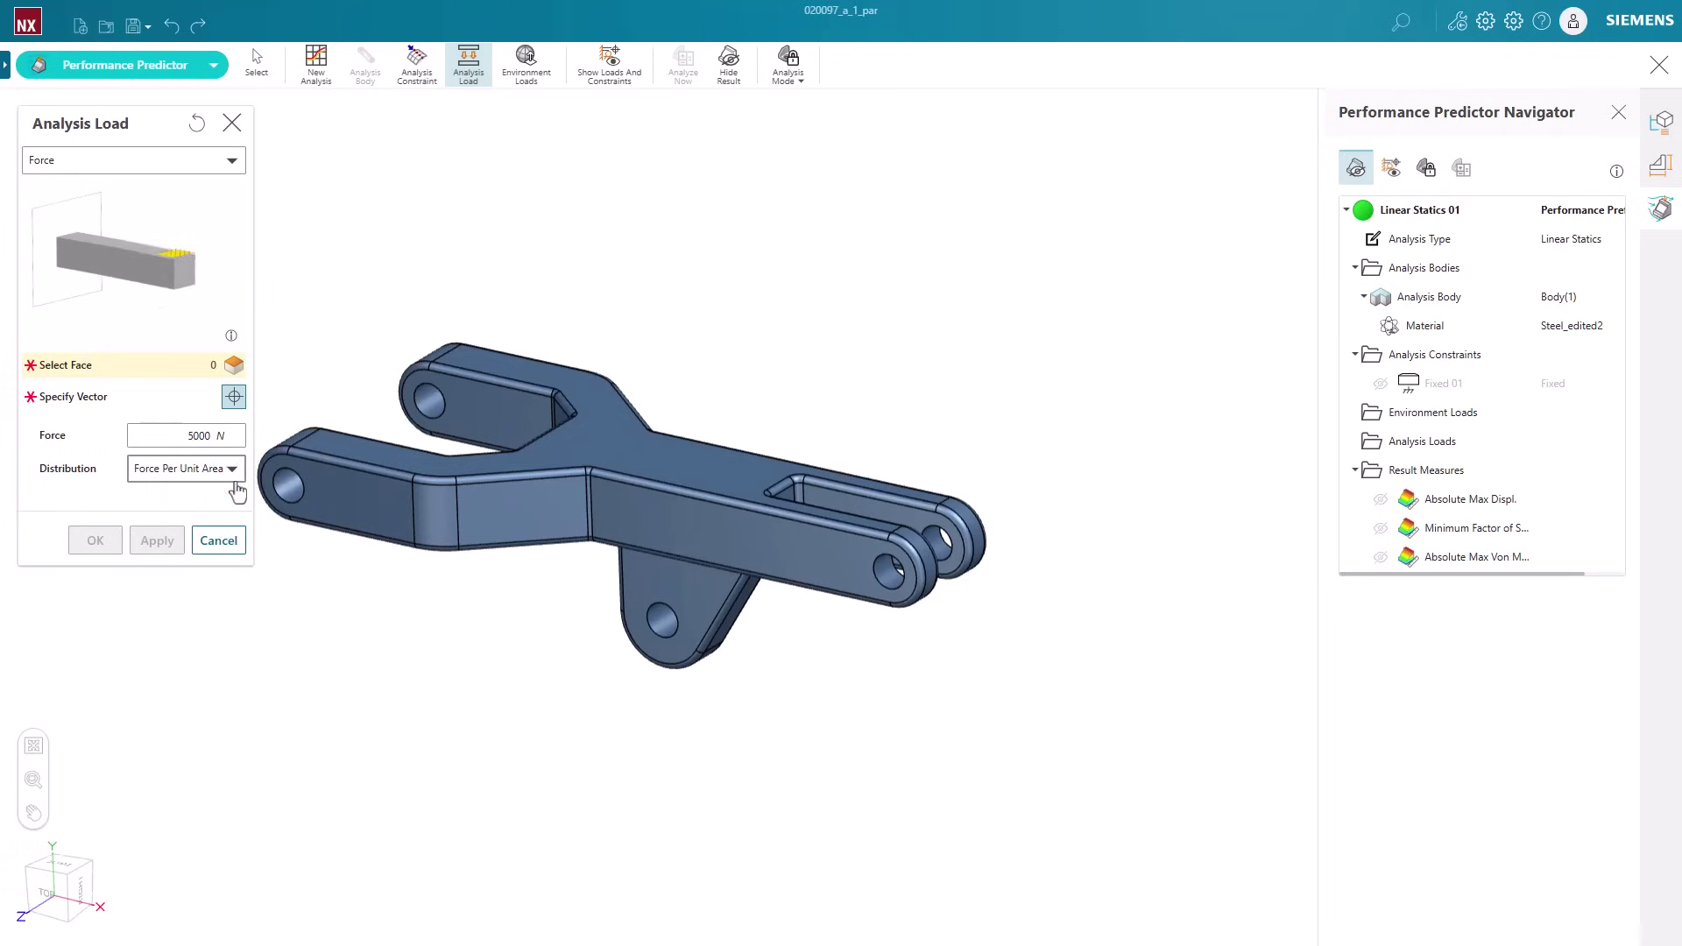
click(224, 436)
click(230, 516)
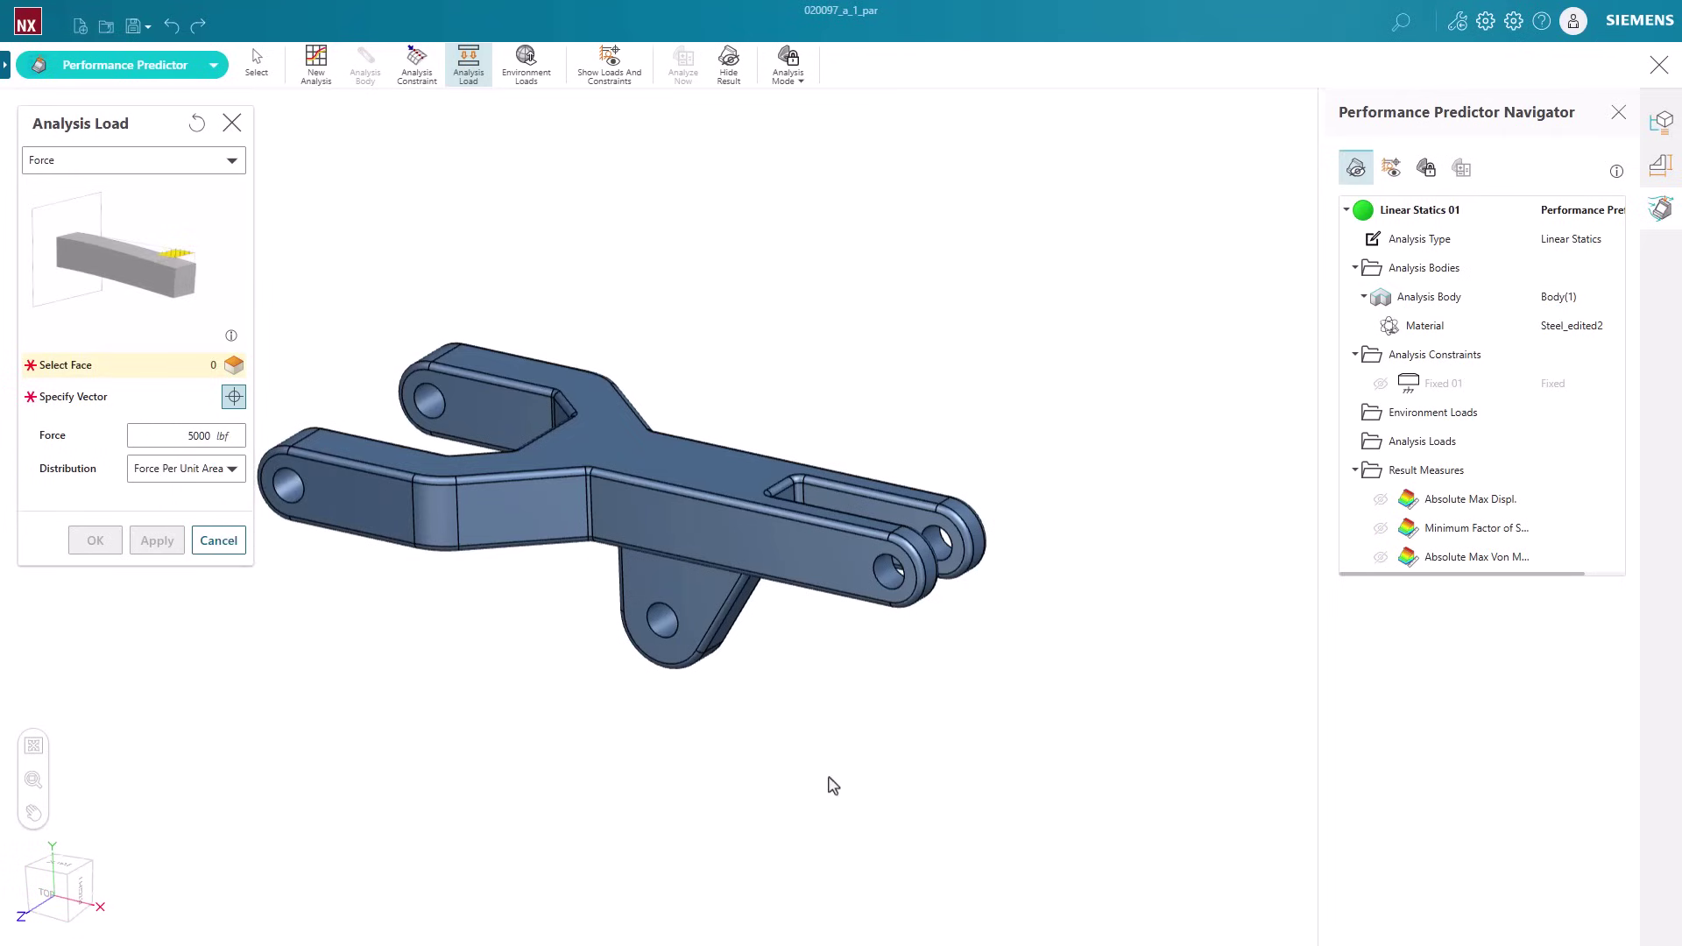
Apply the force to both end lug hole faces and run the analysis.
click(890, 569)
click(942, 561)
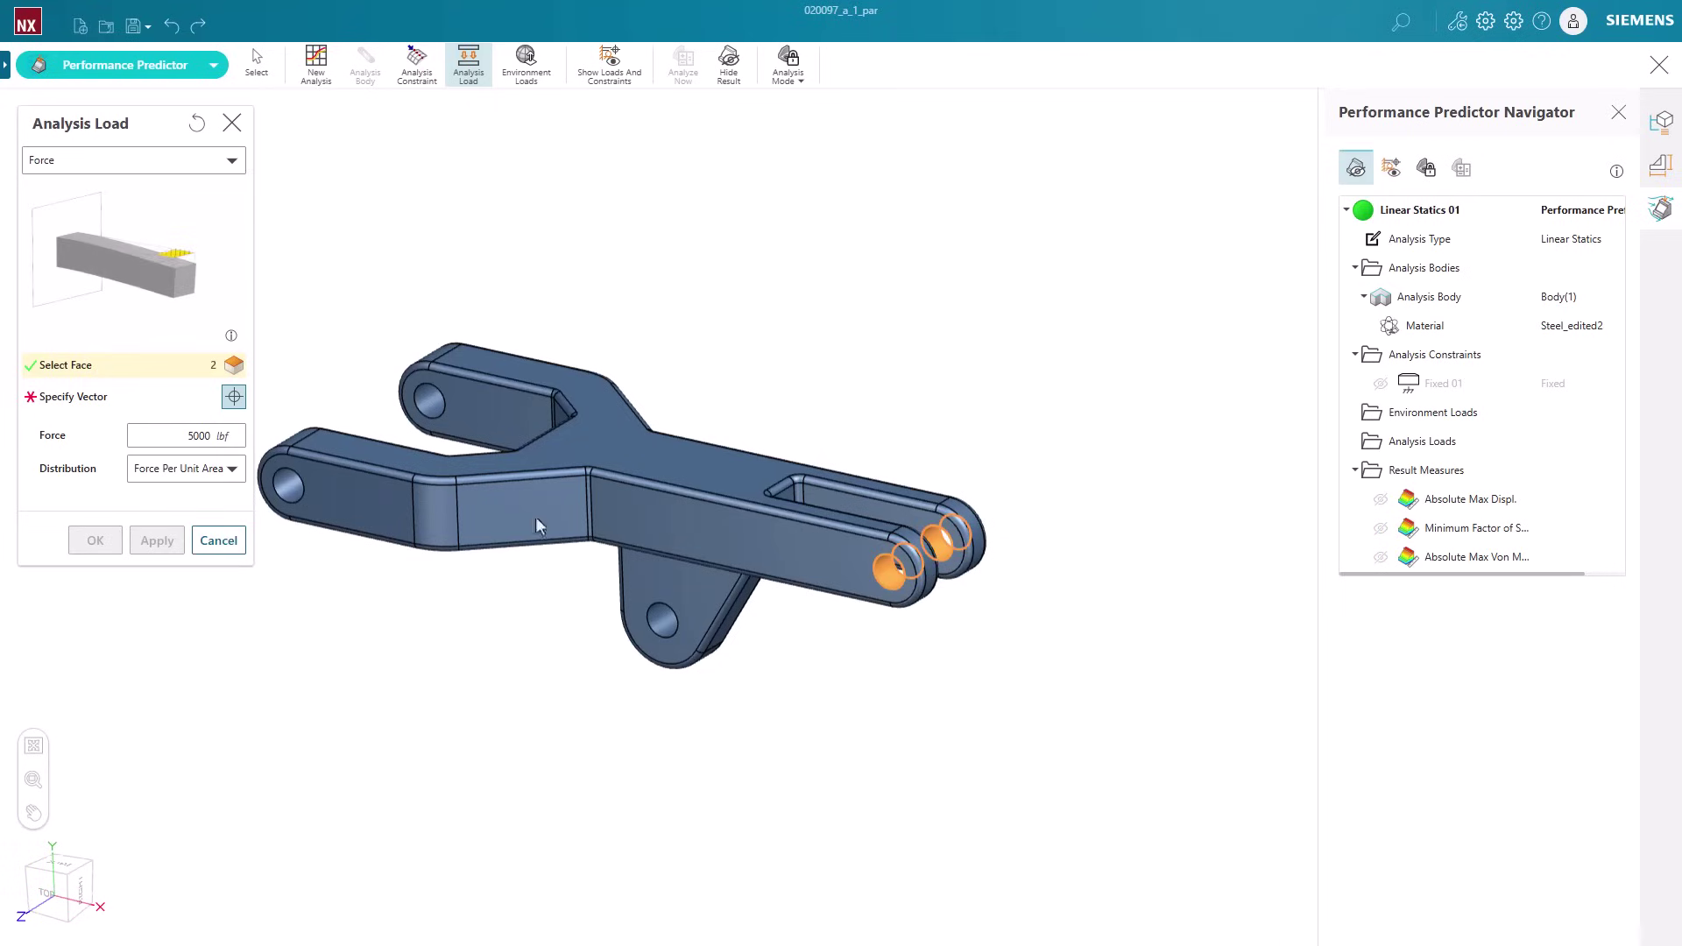
click(234, 397)
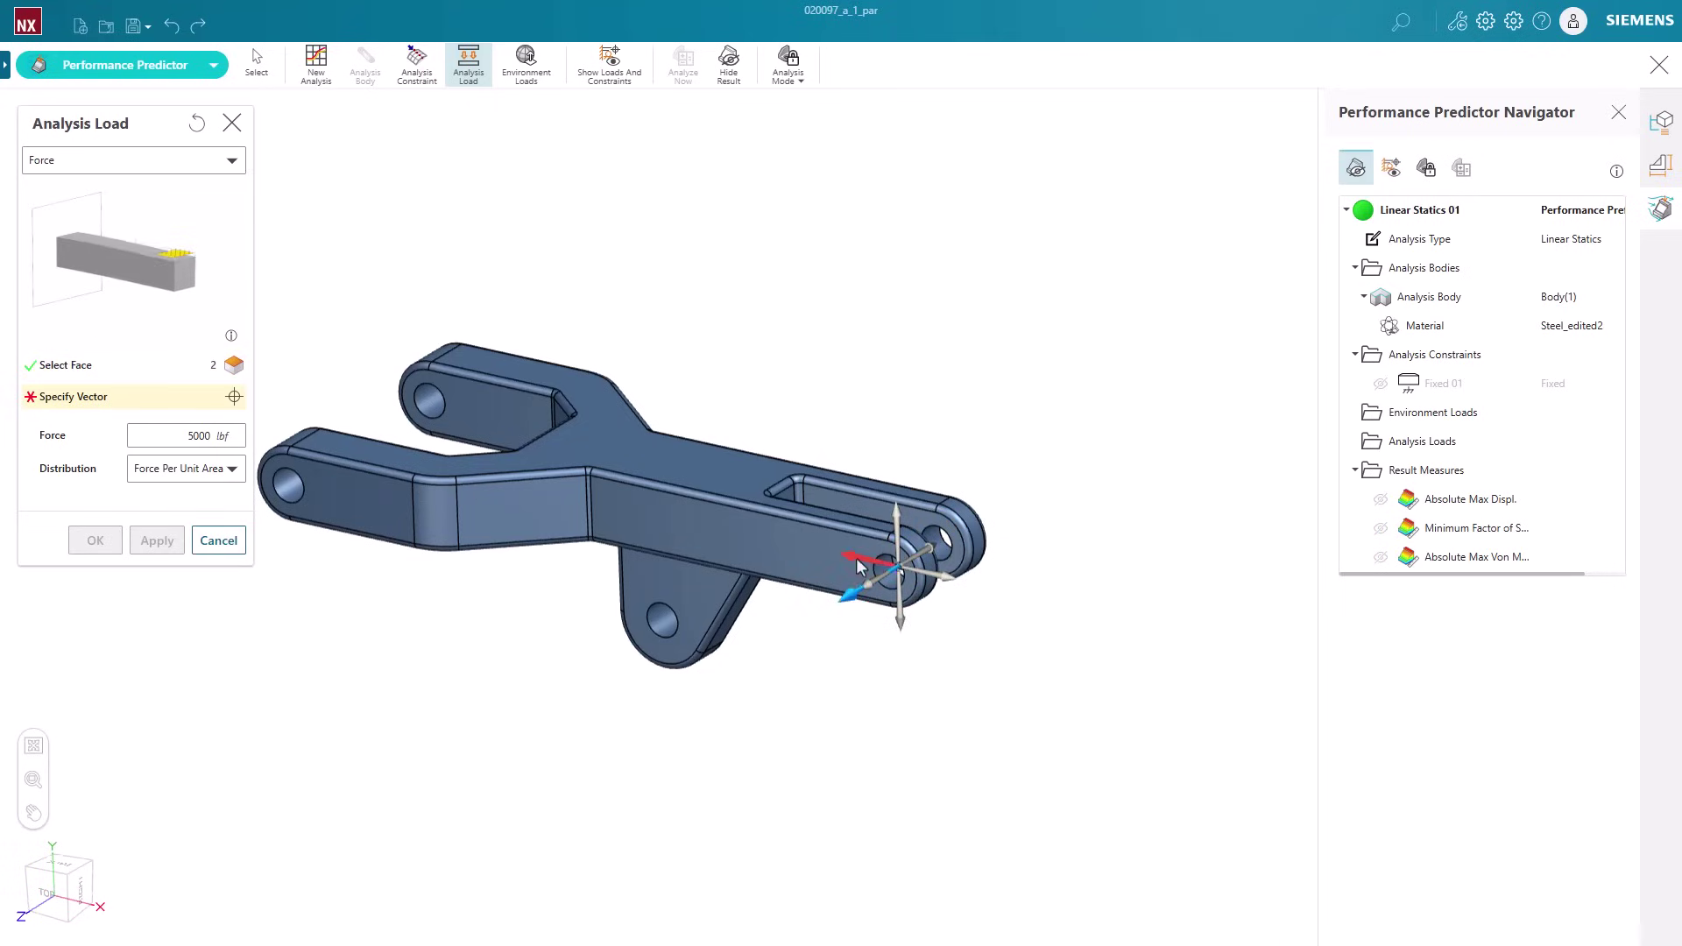
click(92, 540)
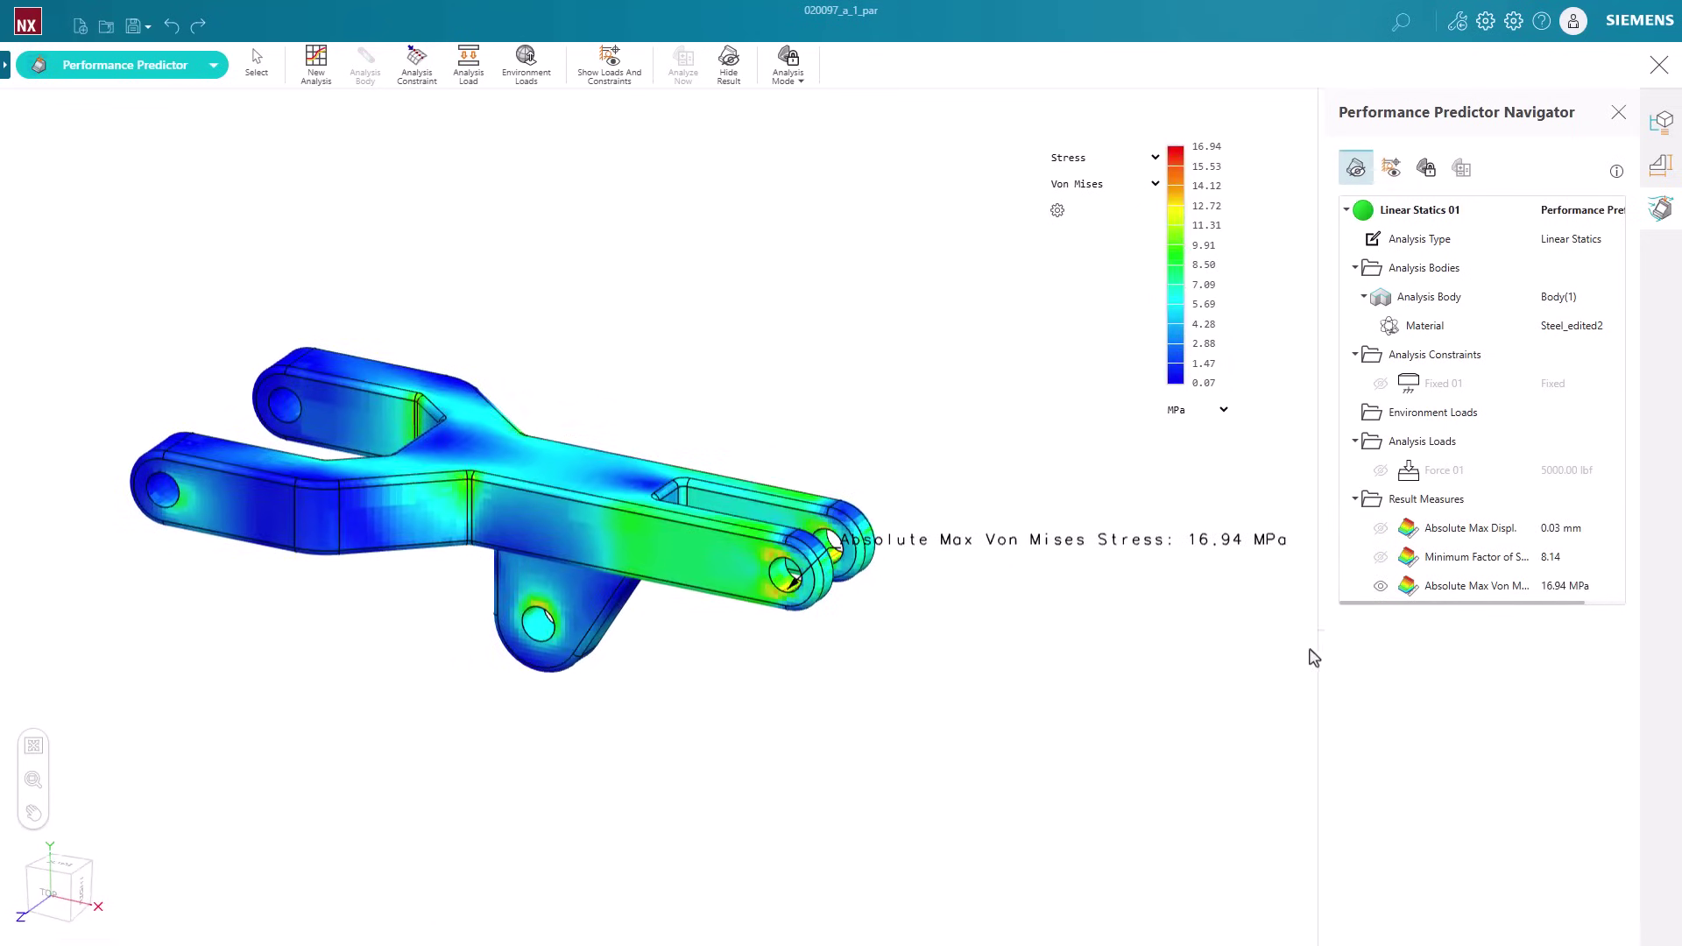
Toggle the max Von Mises, max displacement and factor of safety labels on the model.
click(1381, 585)
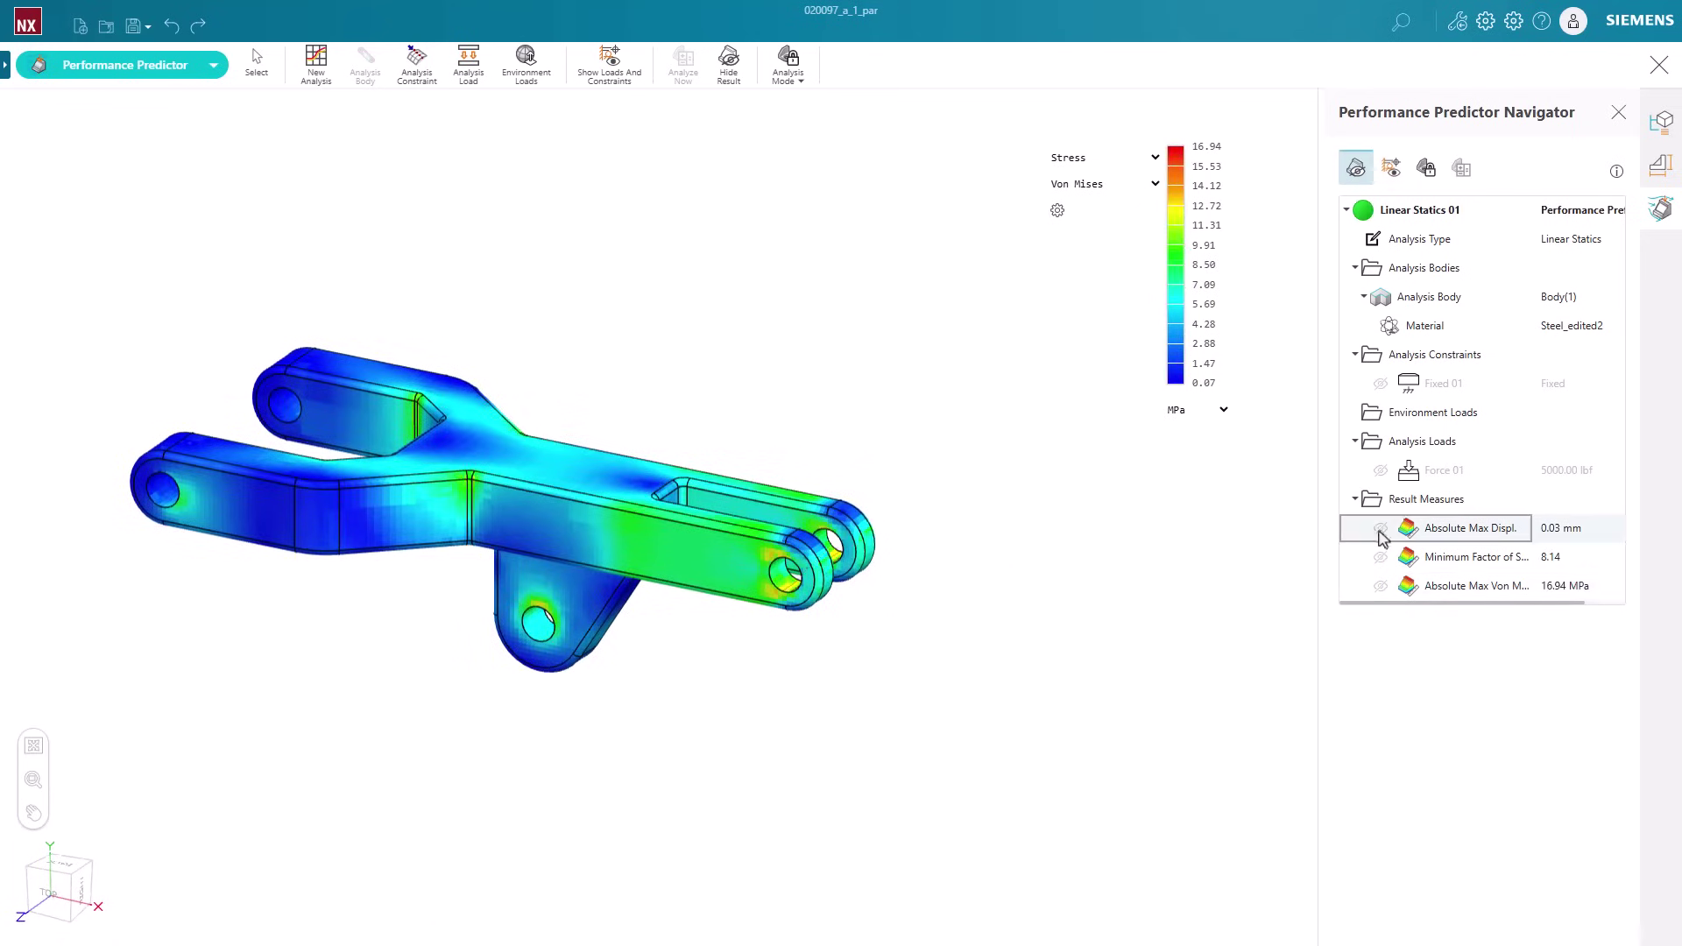
click(1380, 529)
click(1380, 528)
click(1379, 557)
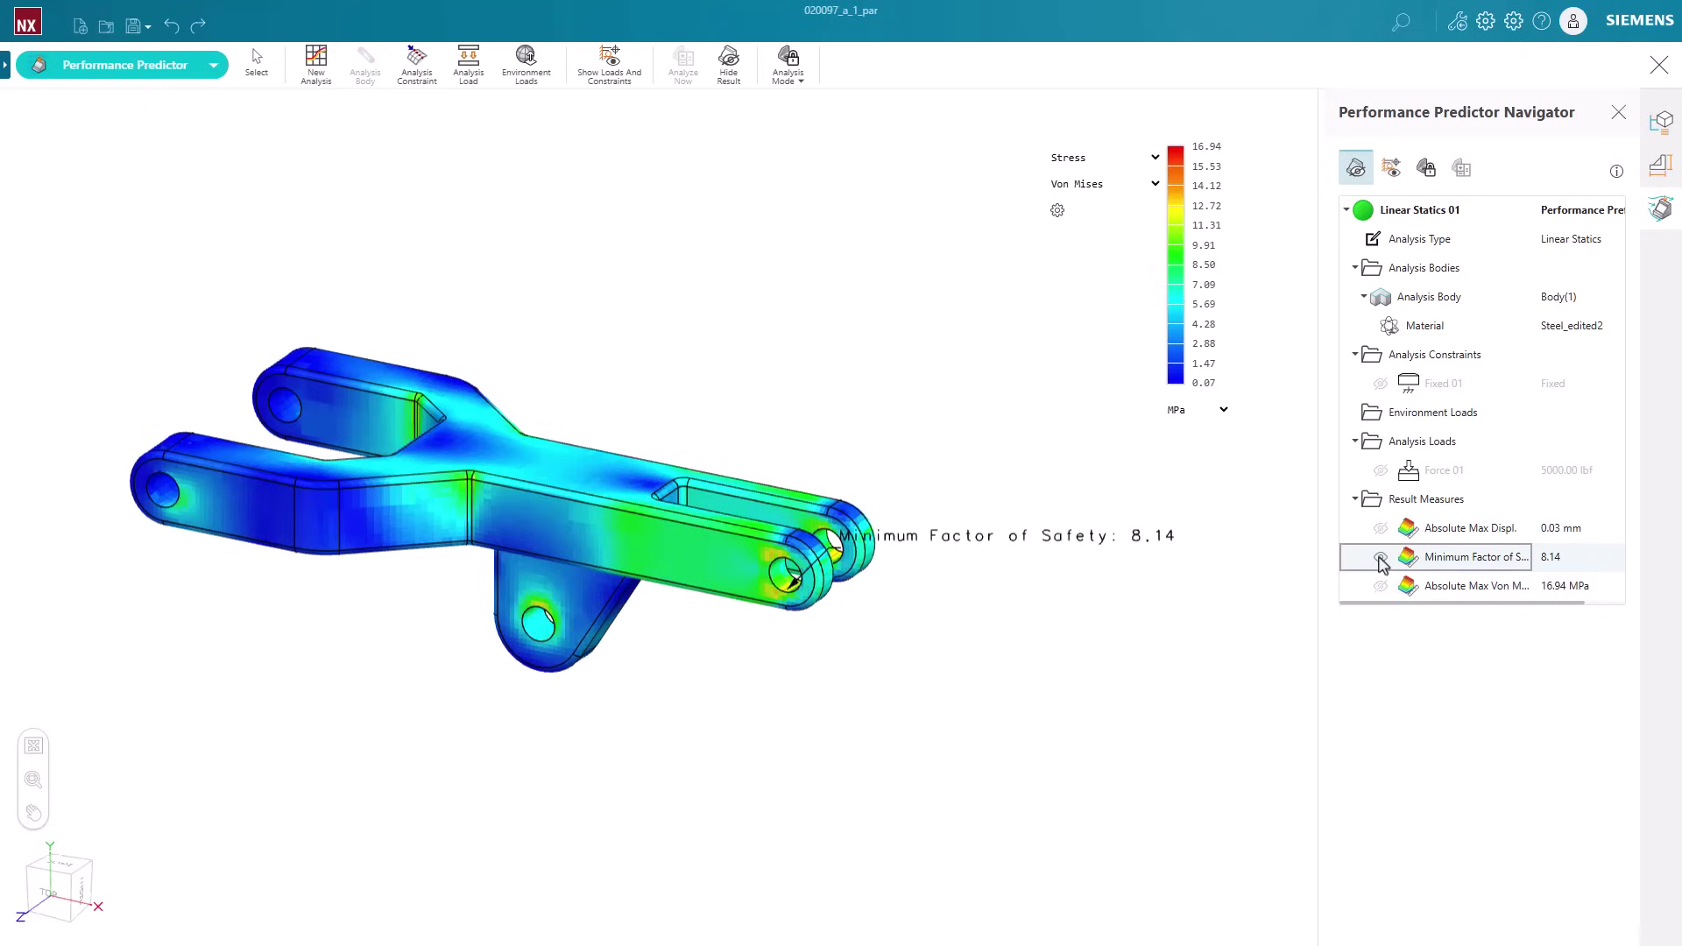
click(1380, 558)
Cycle the result plot through Displacement and Factor of Safety, then back to Von Mises stress.
click(1153, 158)
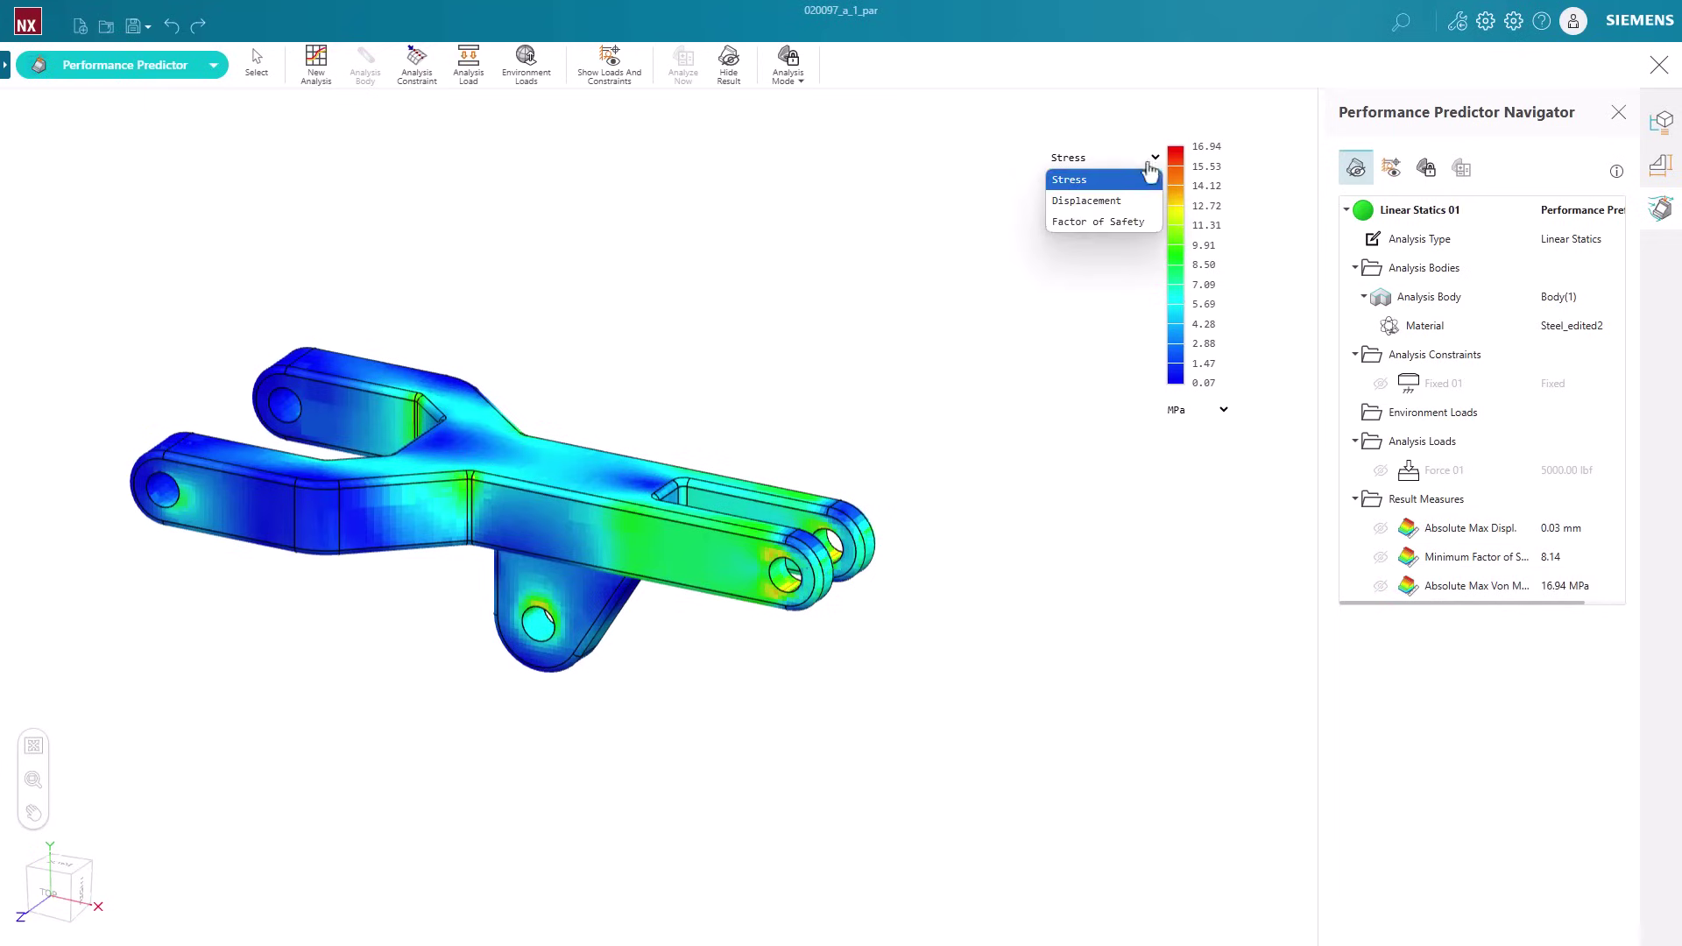
click(1085, 199)
click(1155, 158)
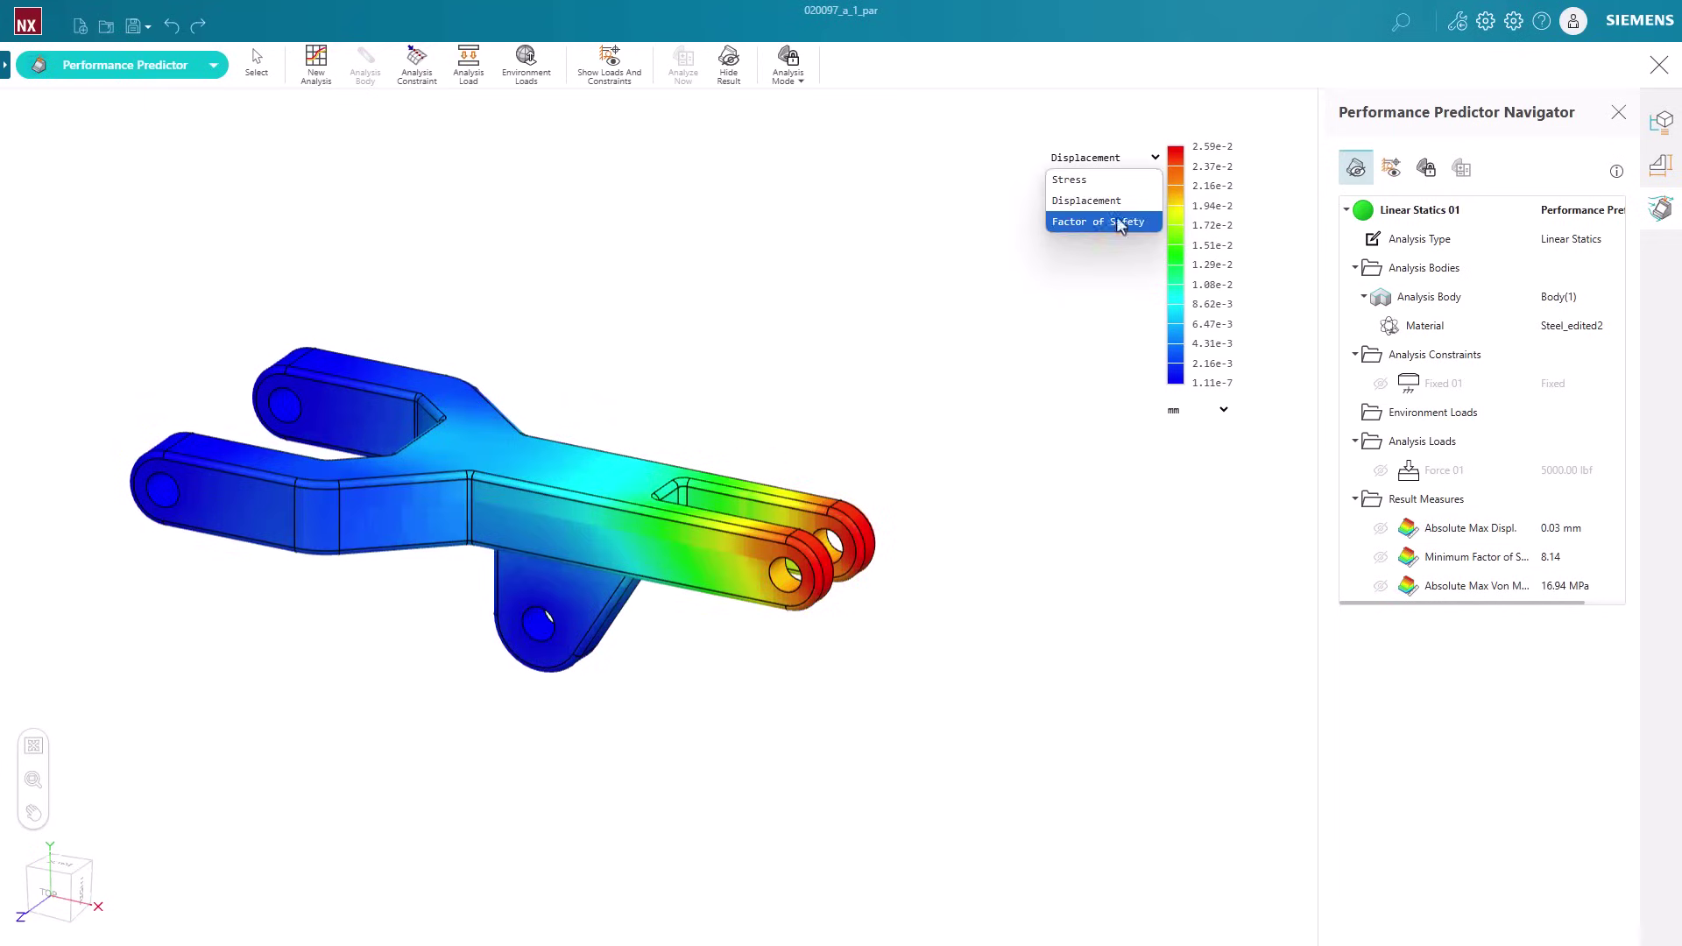
click(1113, 219)
click(1155, 158)
click(1078, 174)
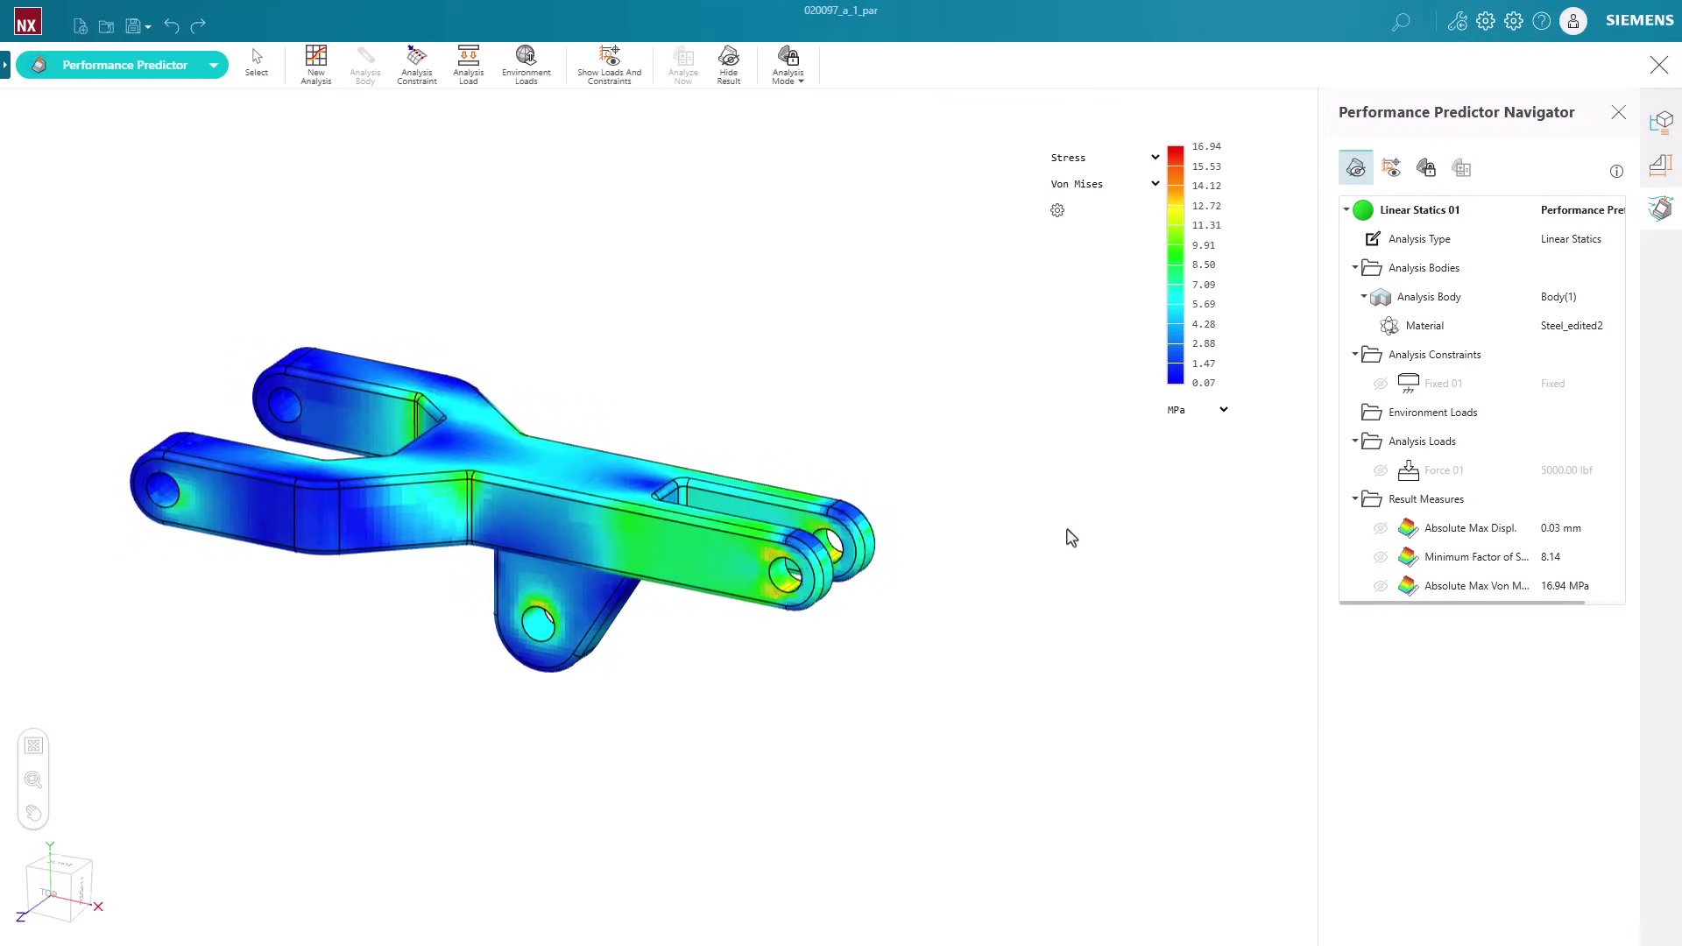
shift+middle_drag(1070, 538, 1160, 524)
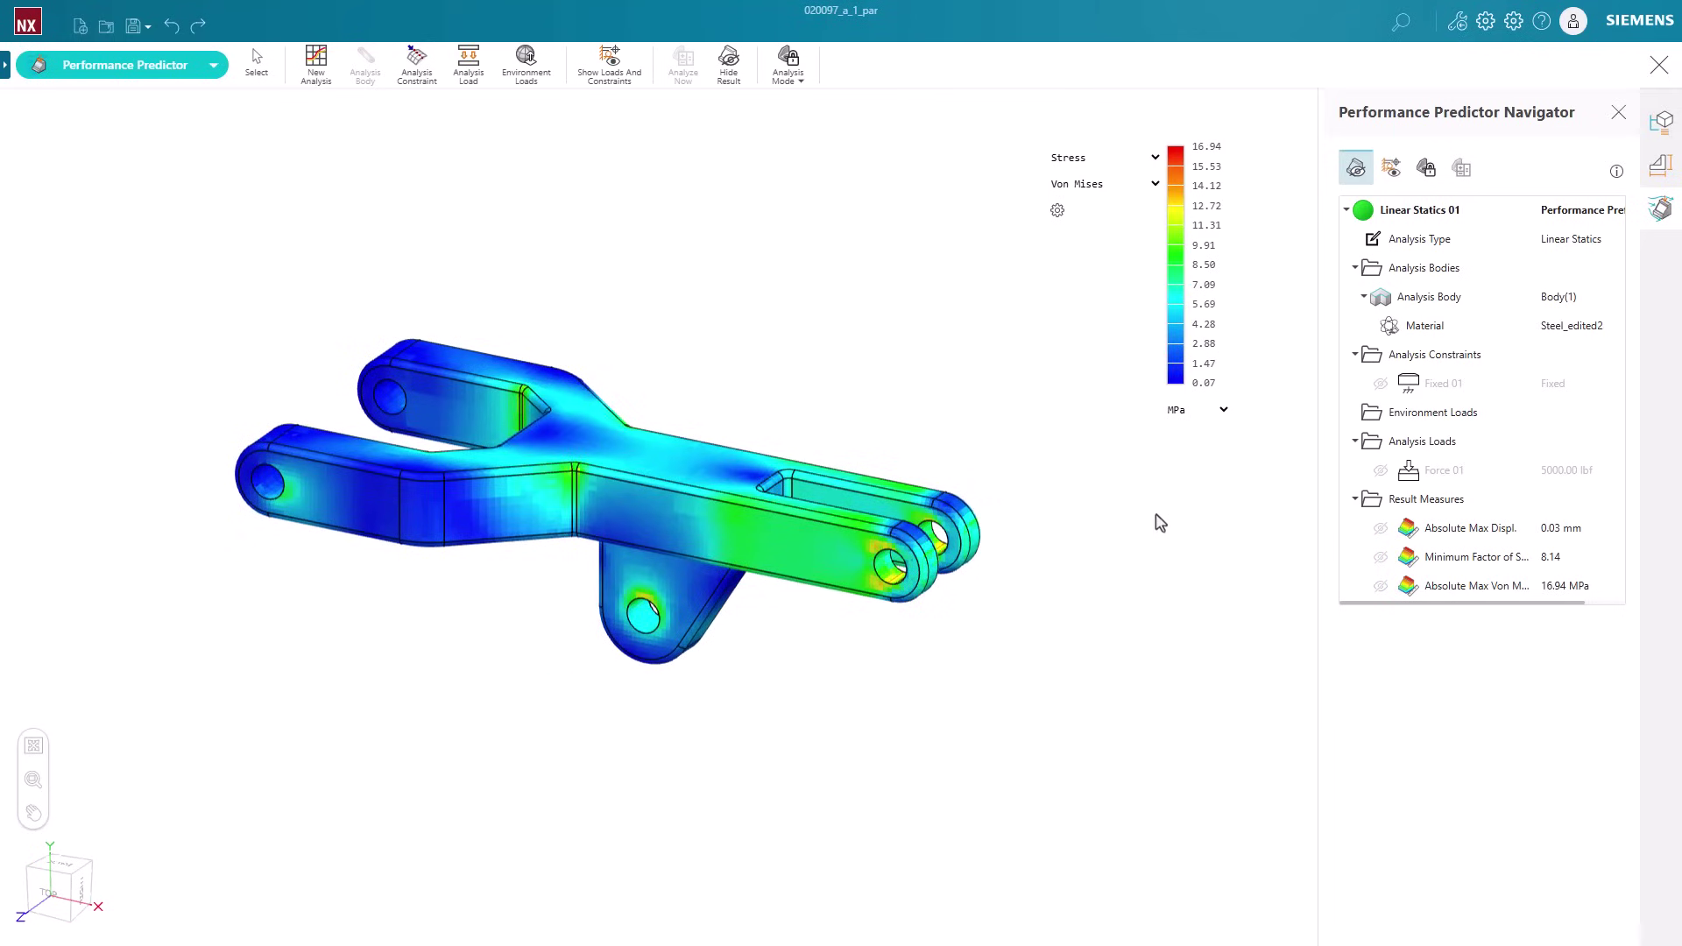
click(1525, 475)
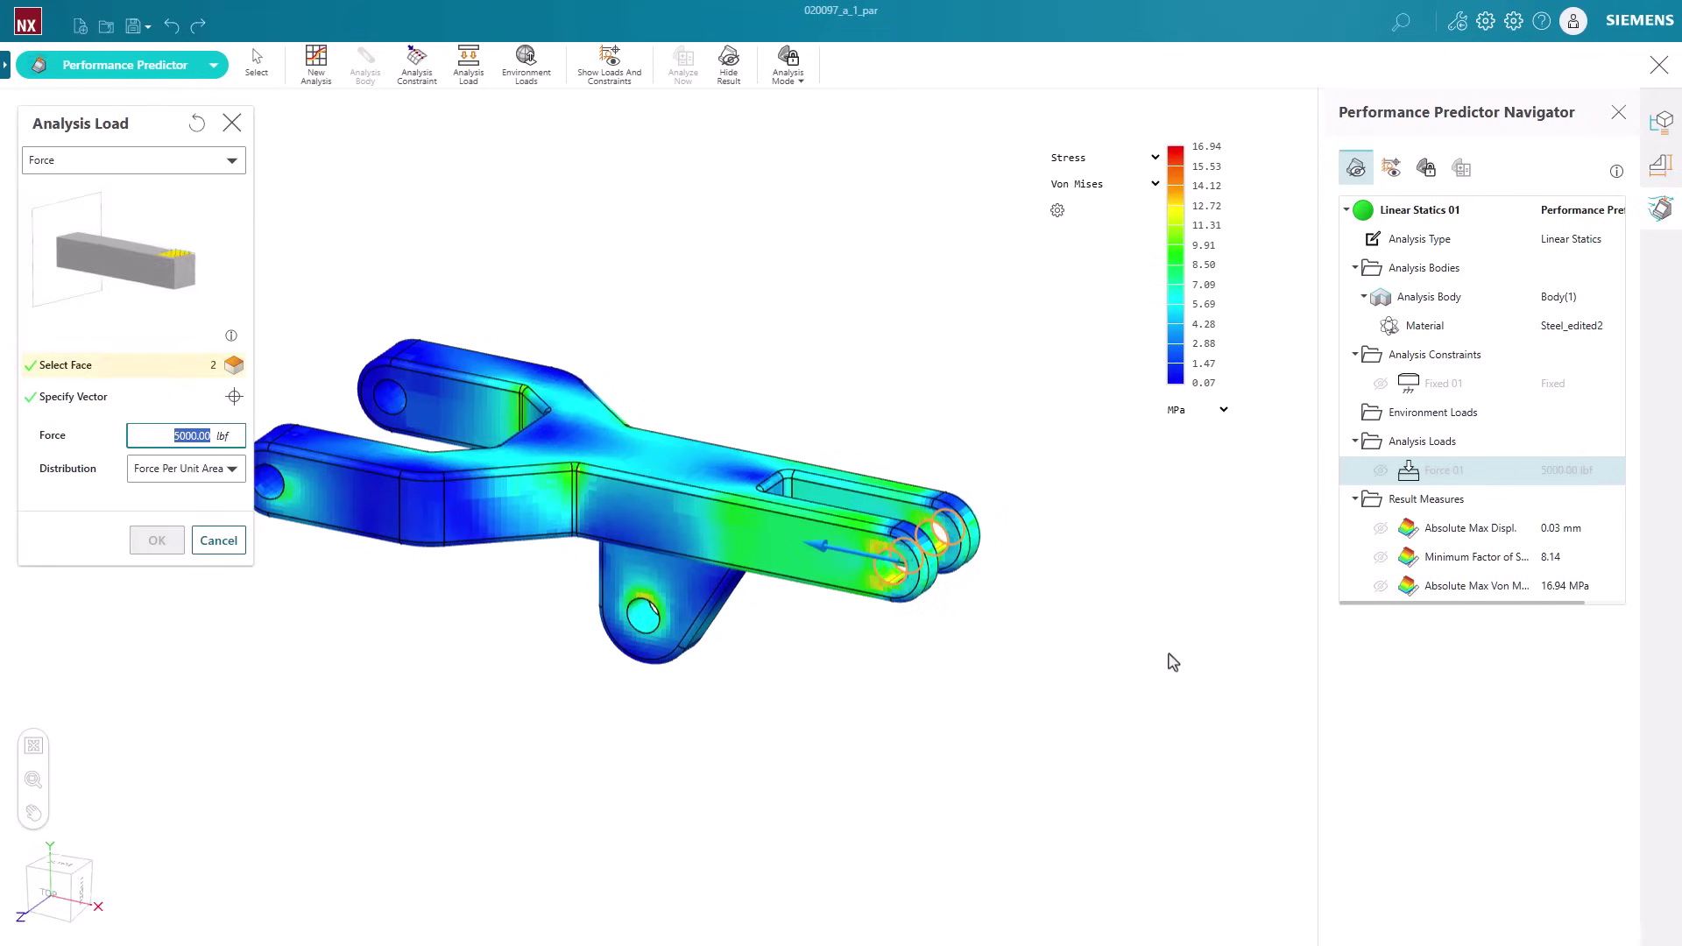
Change Force 01 to 7500 lbf and re-solve the analysis.
text(750)
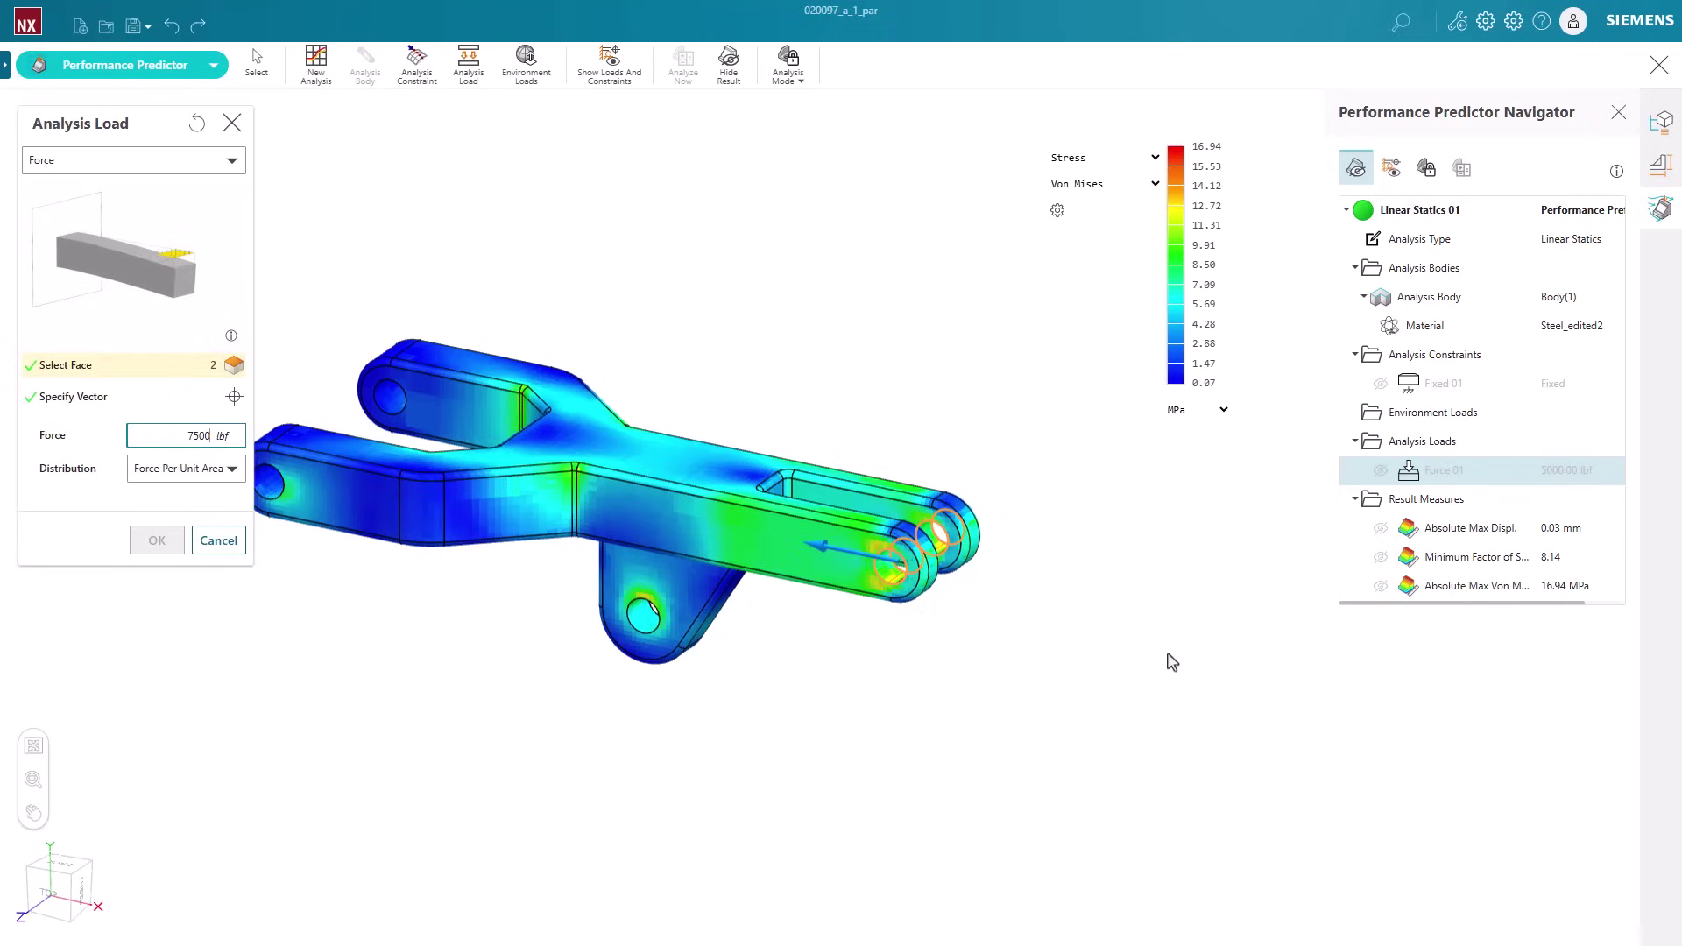
text(0)
key(Tab)
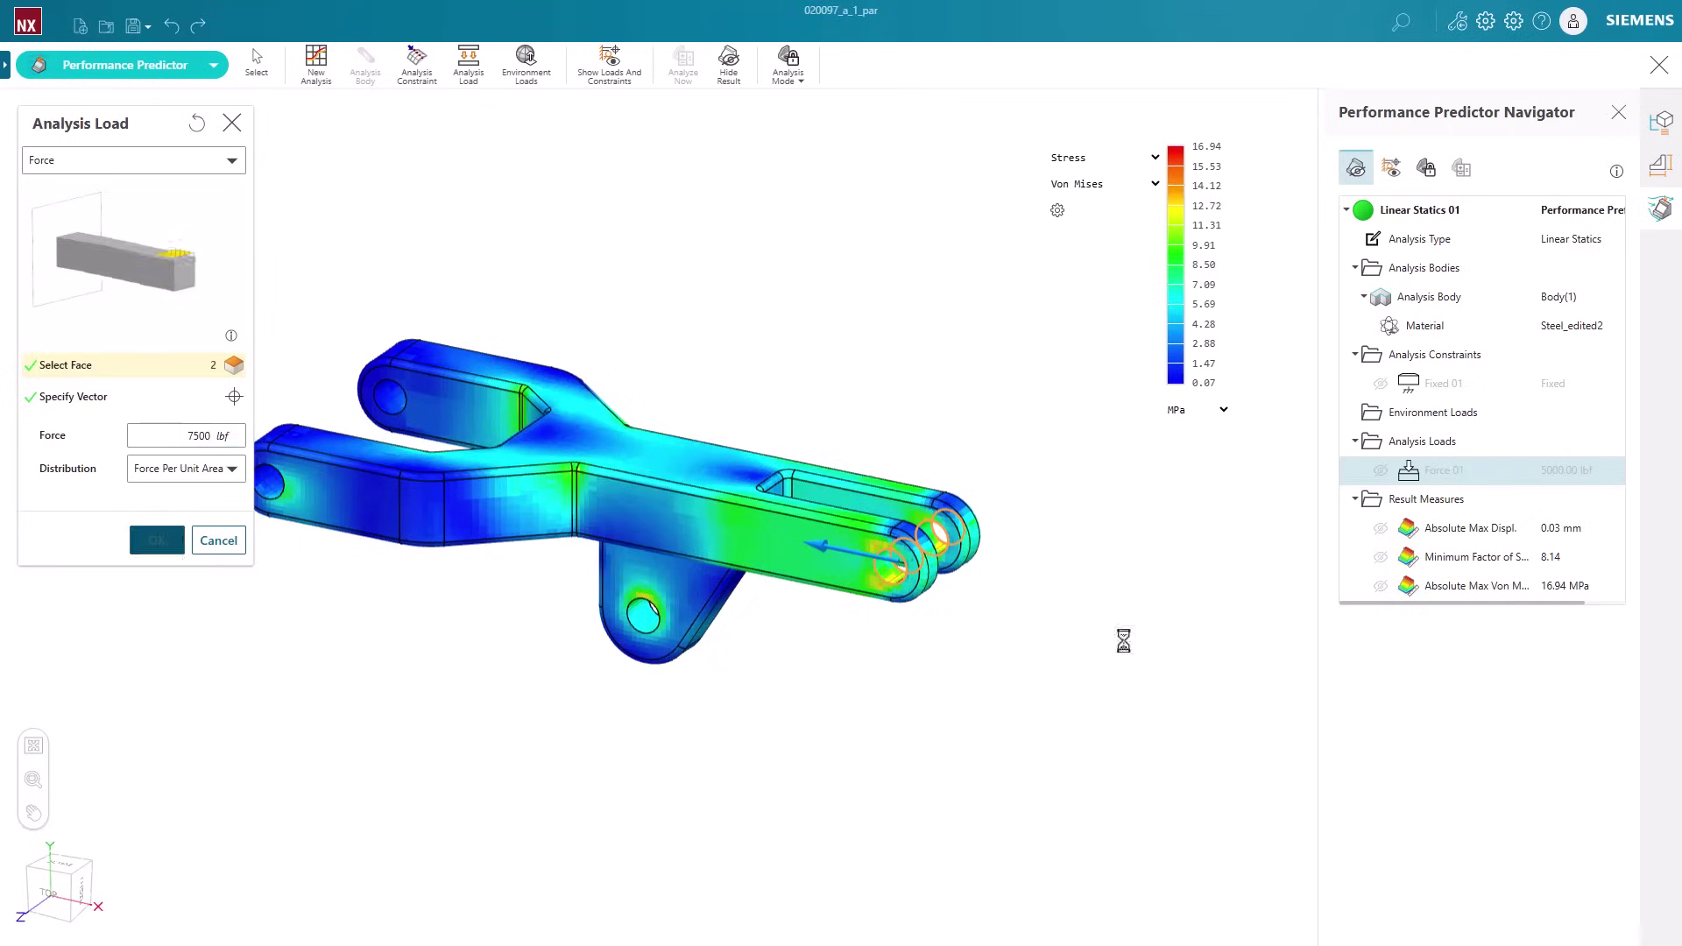
click(177, 552)
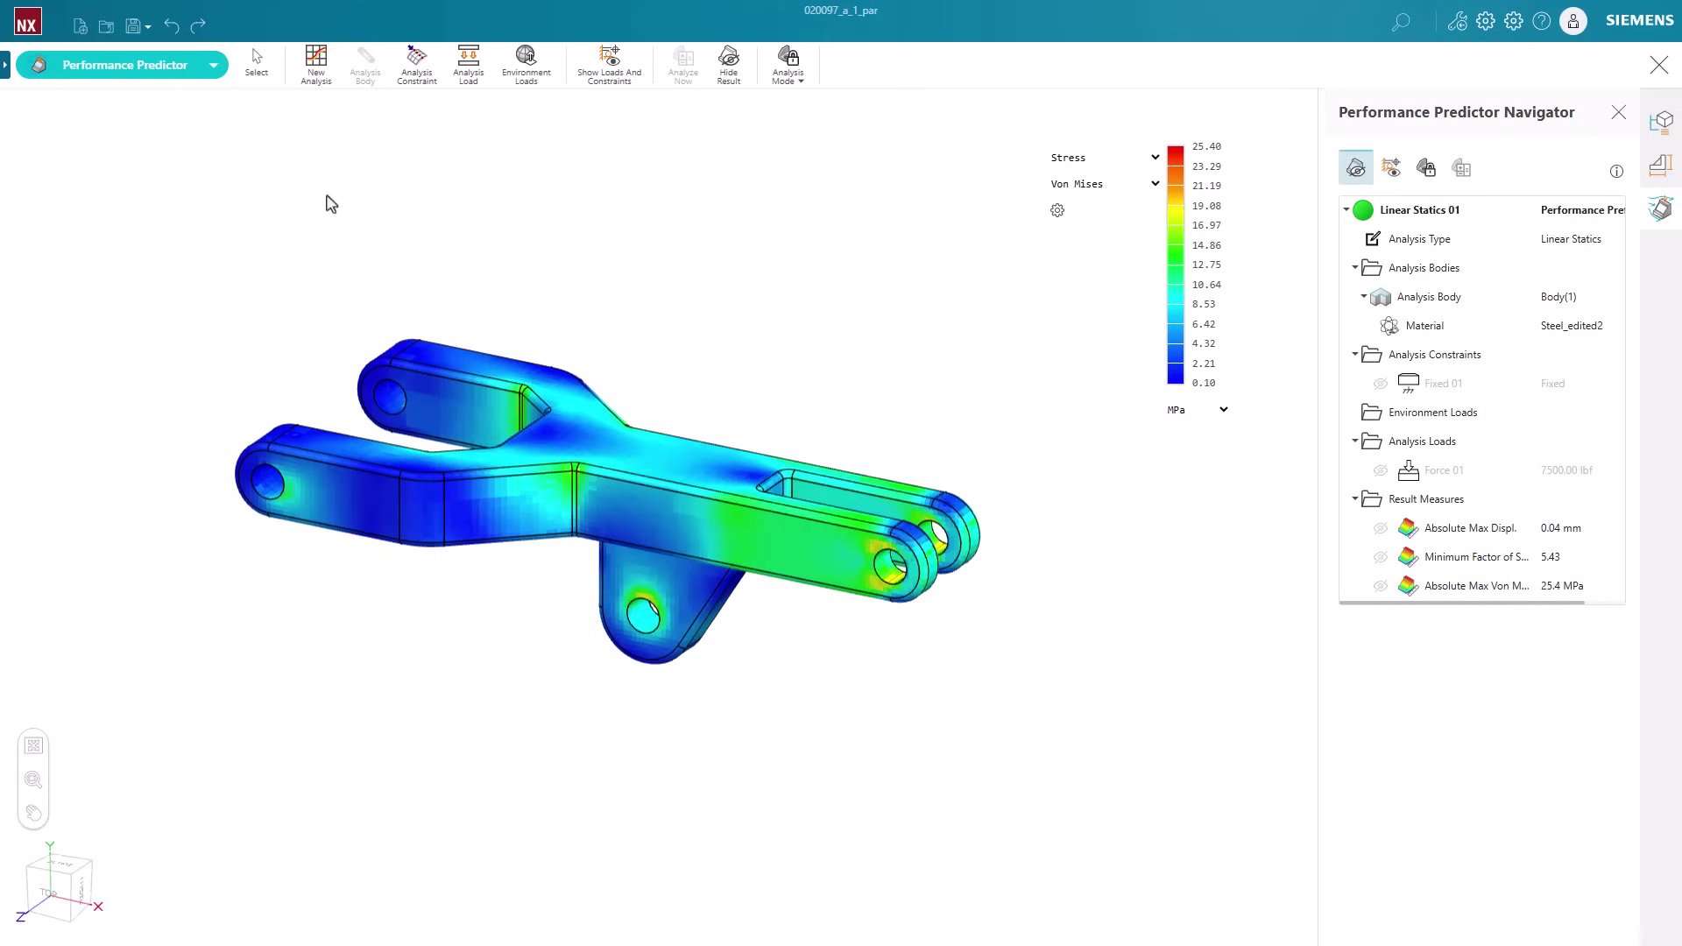
In Design, move the long lower arm face outward by 5 mm.
click(167, 70)
click(107, 98)
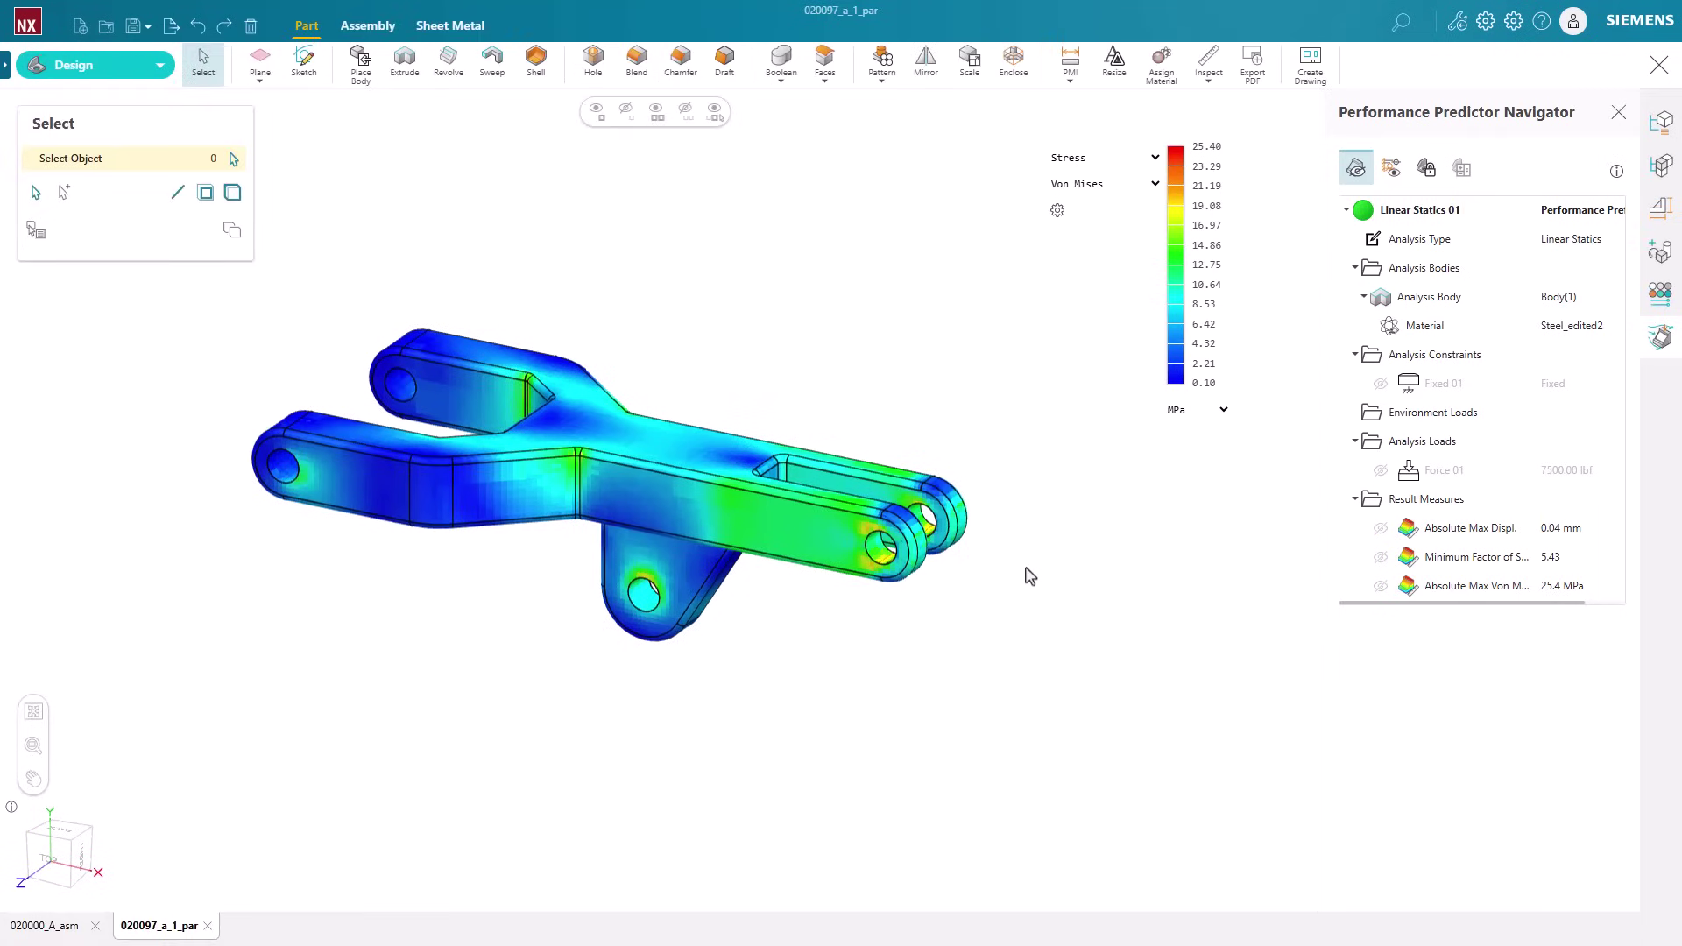
middle_drag(1027, 585, 894, 593)
click(538, 571)
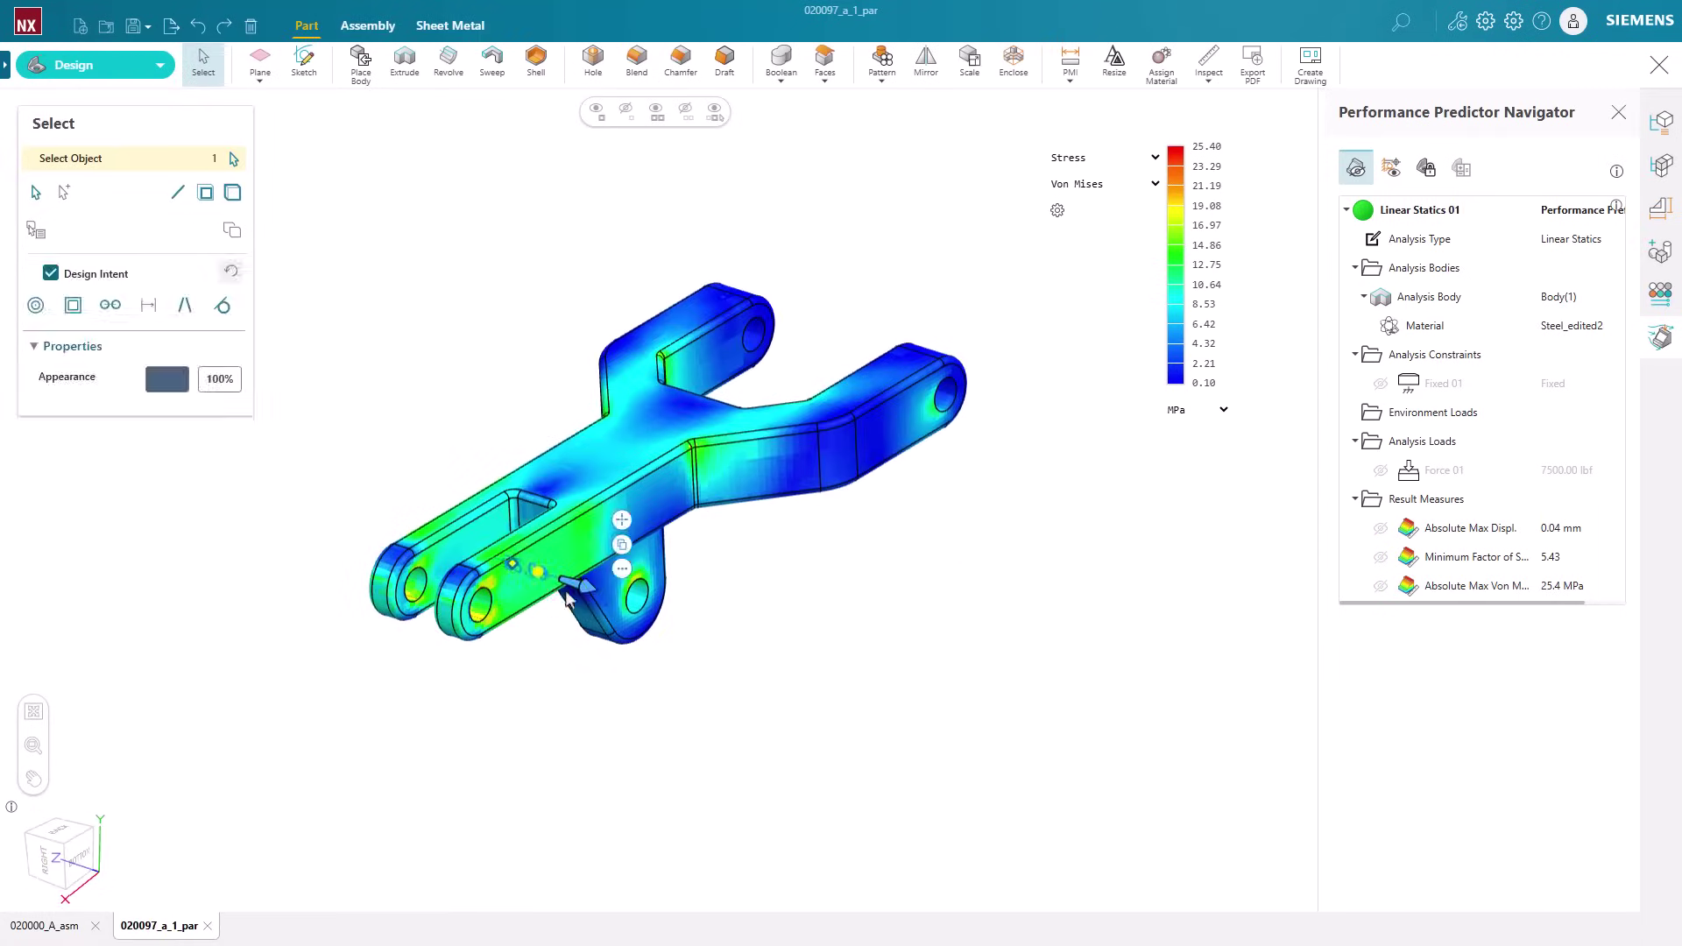
click(587, 604)
text(-28)
key(Return)
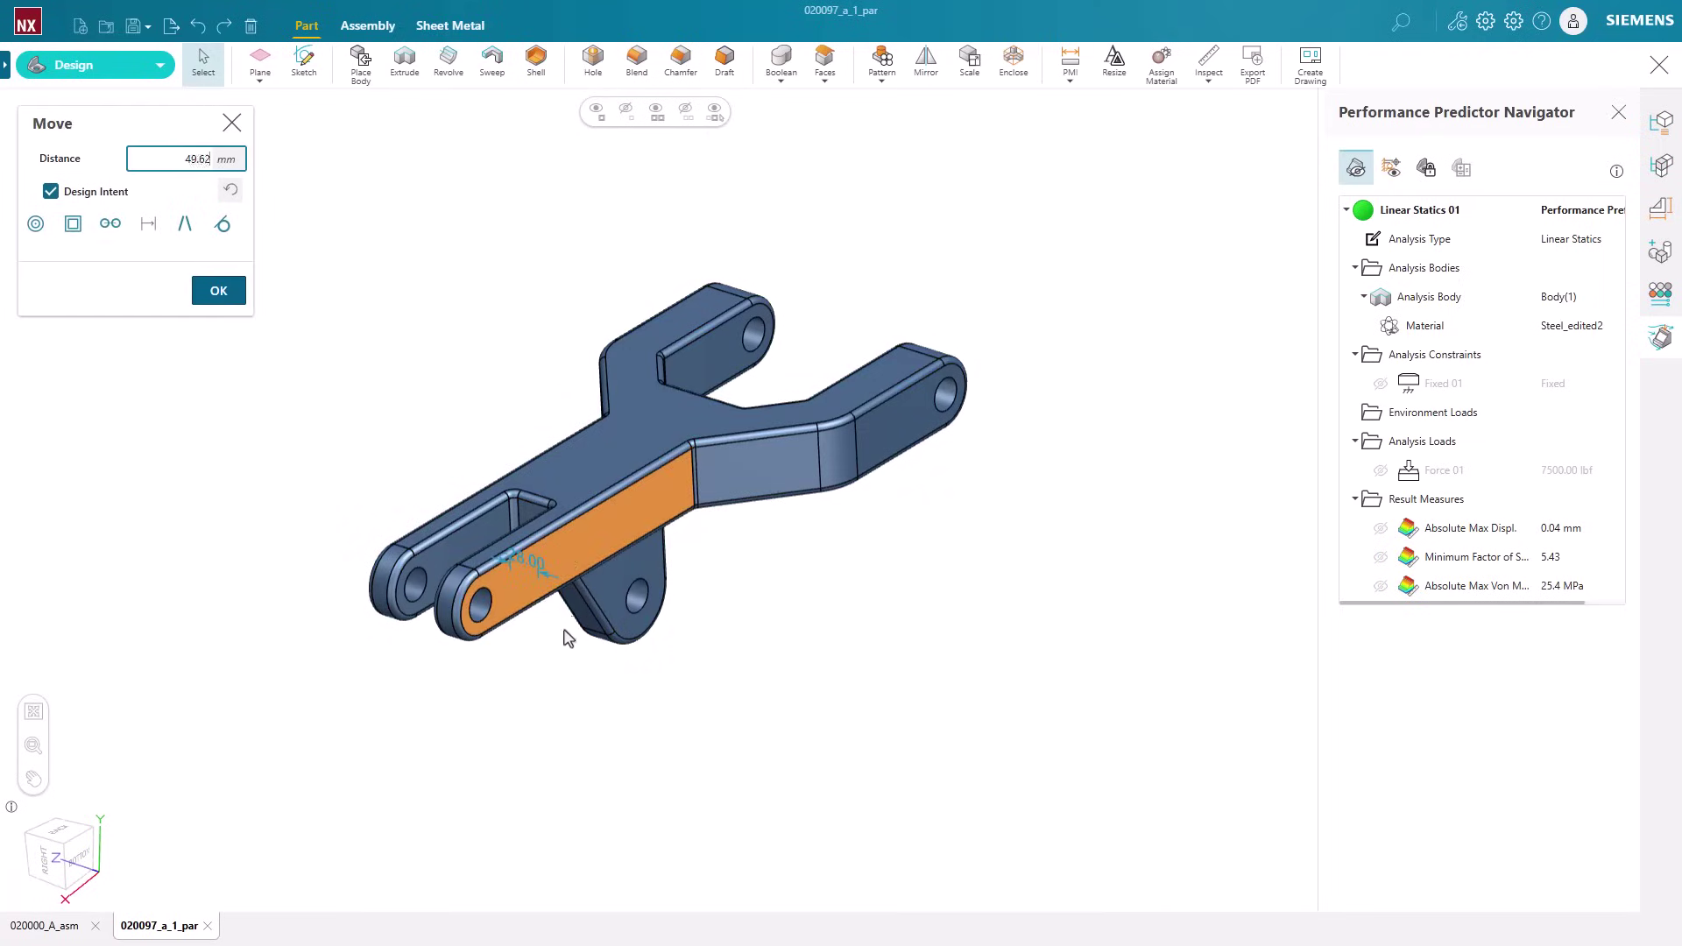
drag(568, 637, 565, 647)
text(5)
key(Return)
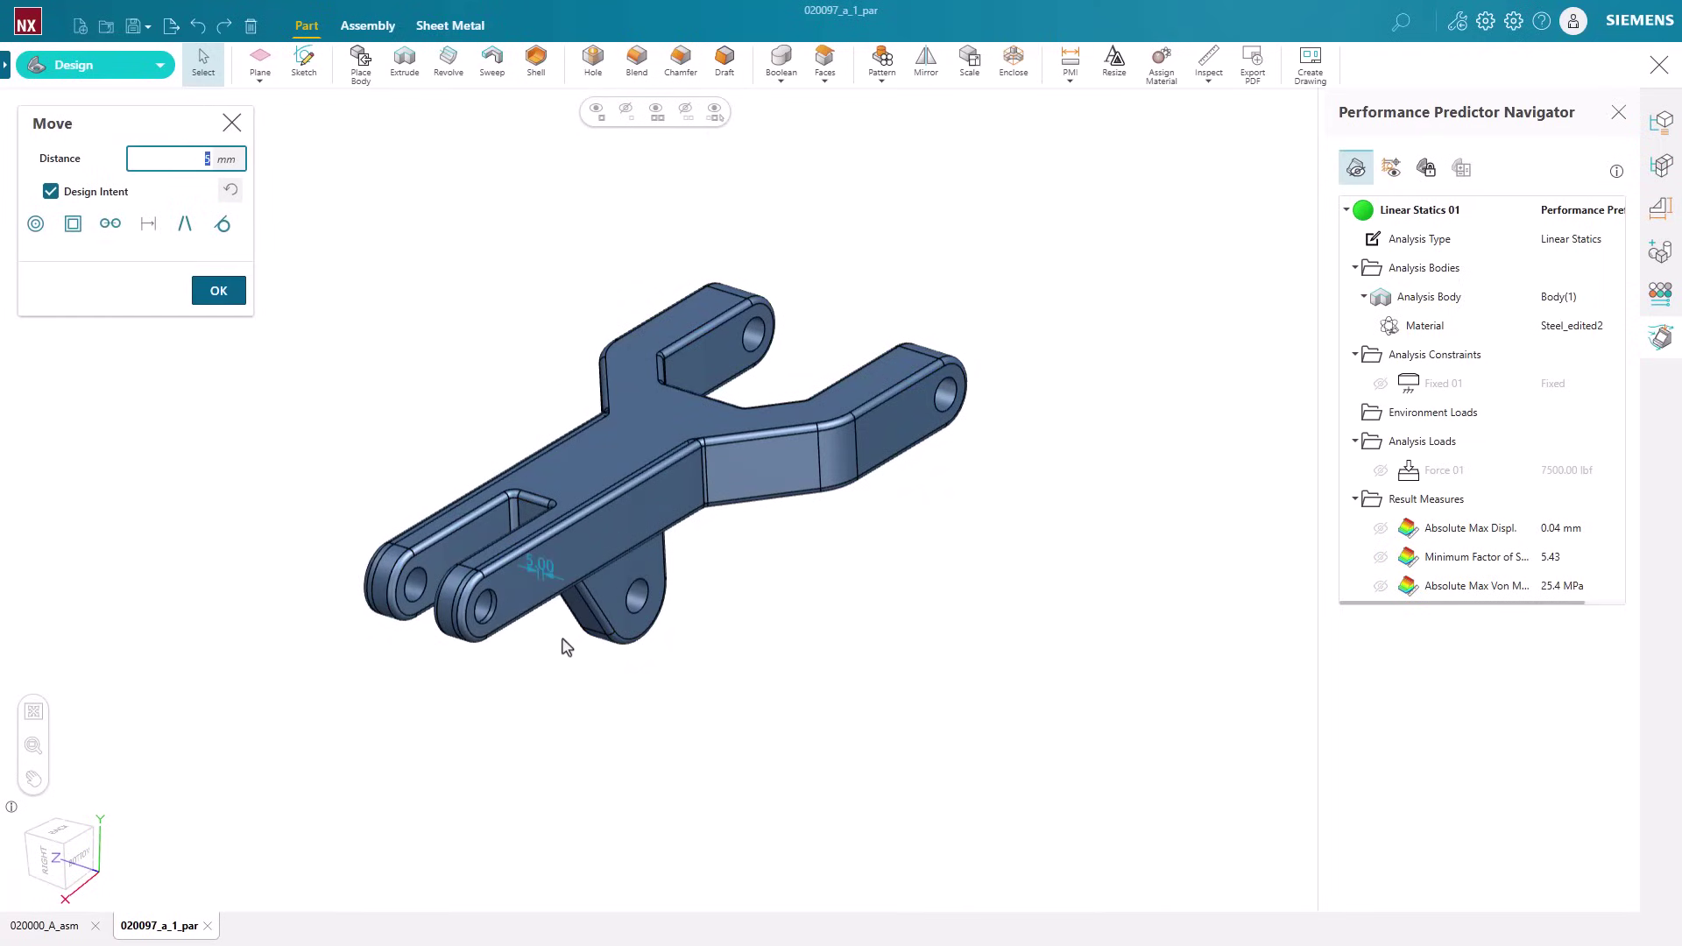
click(219, 294)
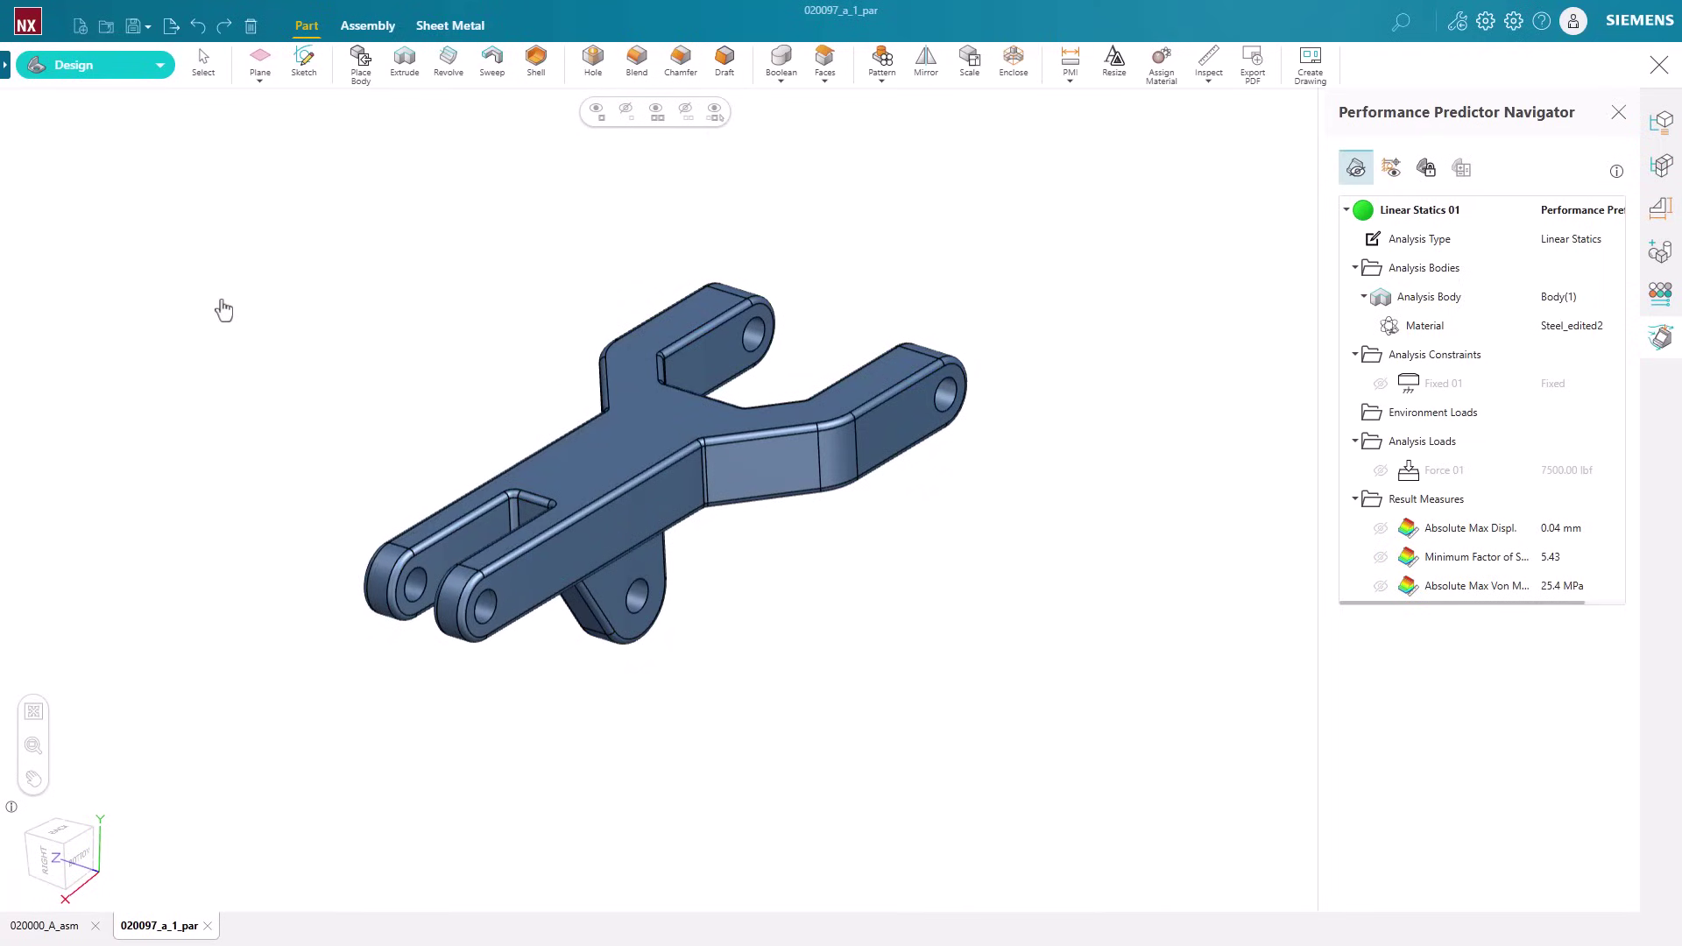
click(901, 628)
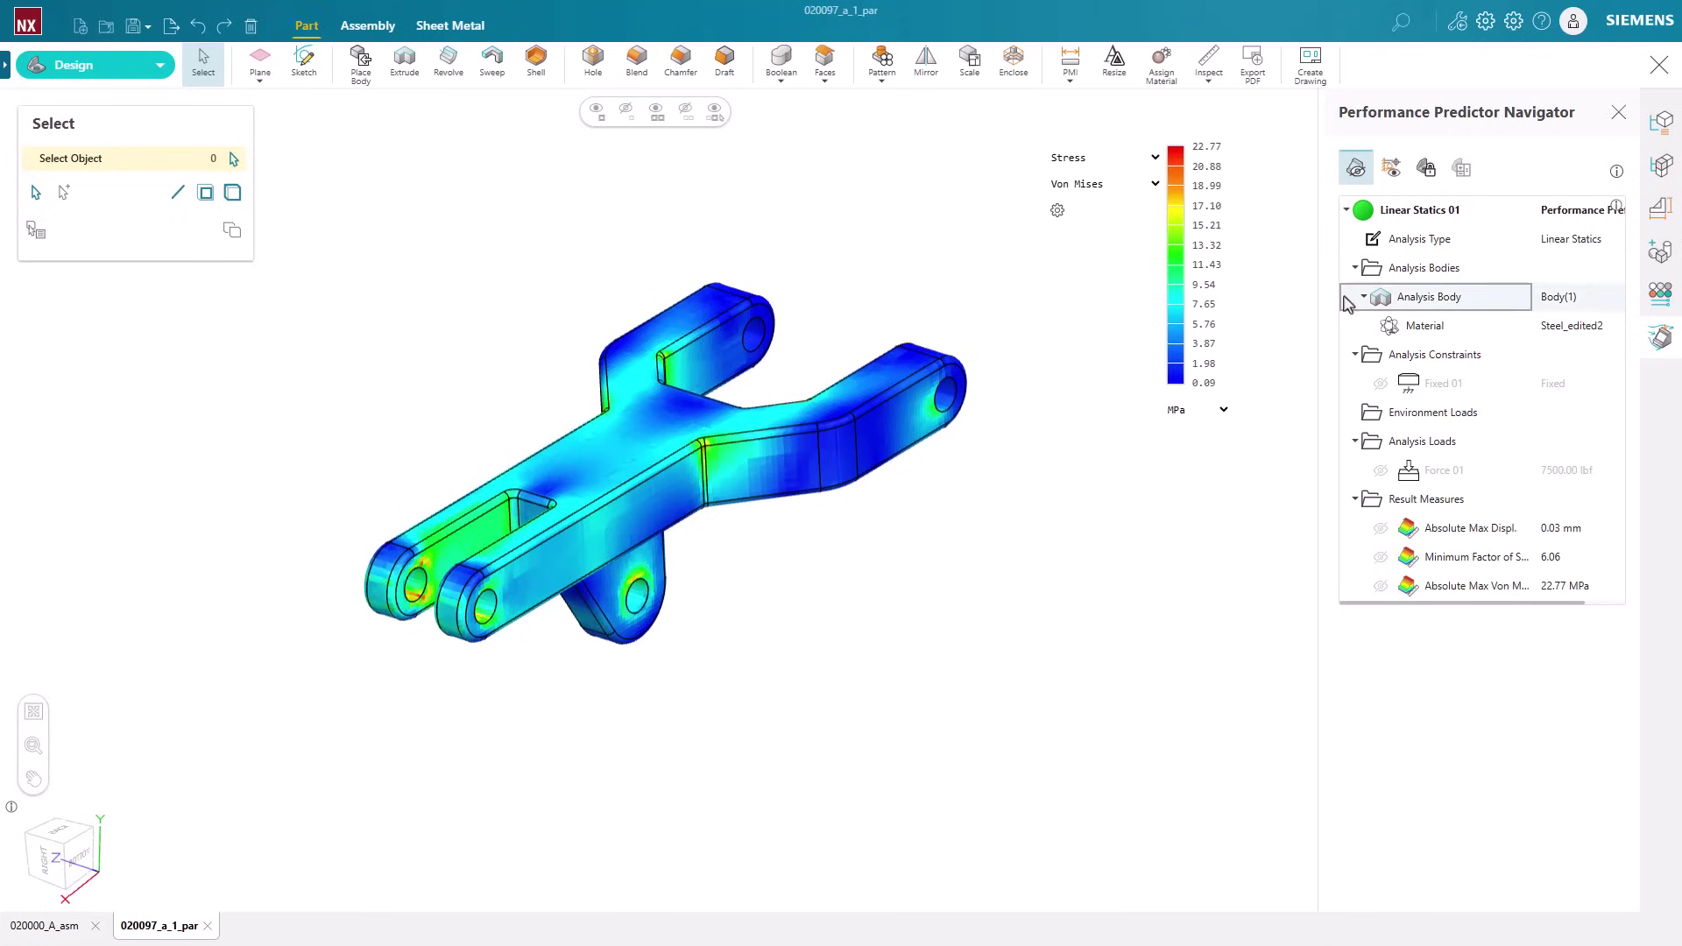
Hide stress results, show constraints and loads, and close the Performance Predictor navigator.
click(1356, 169)
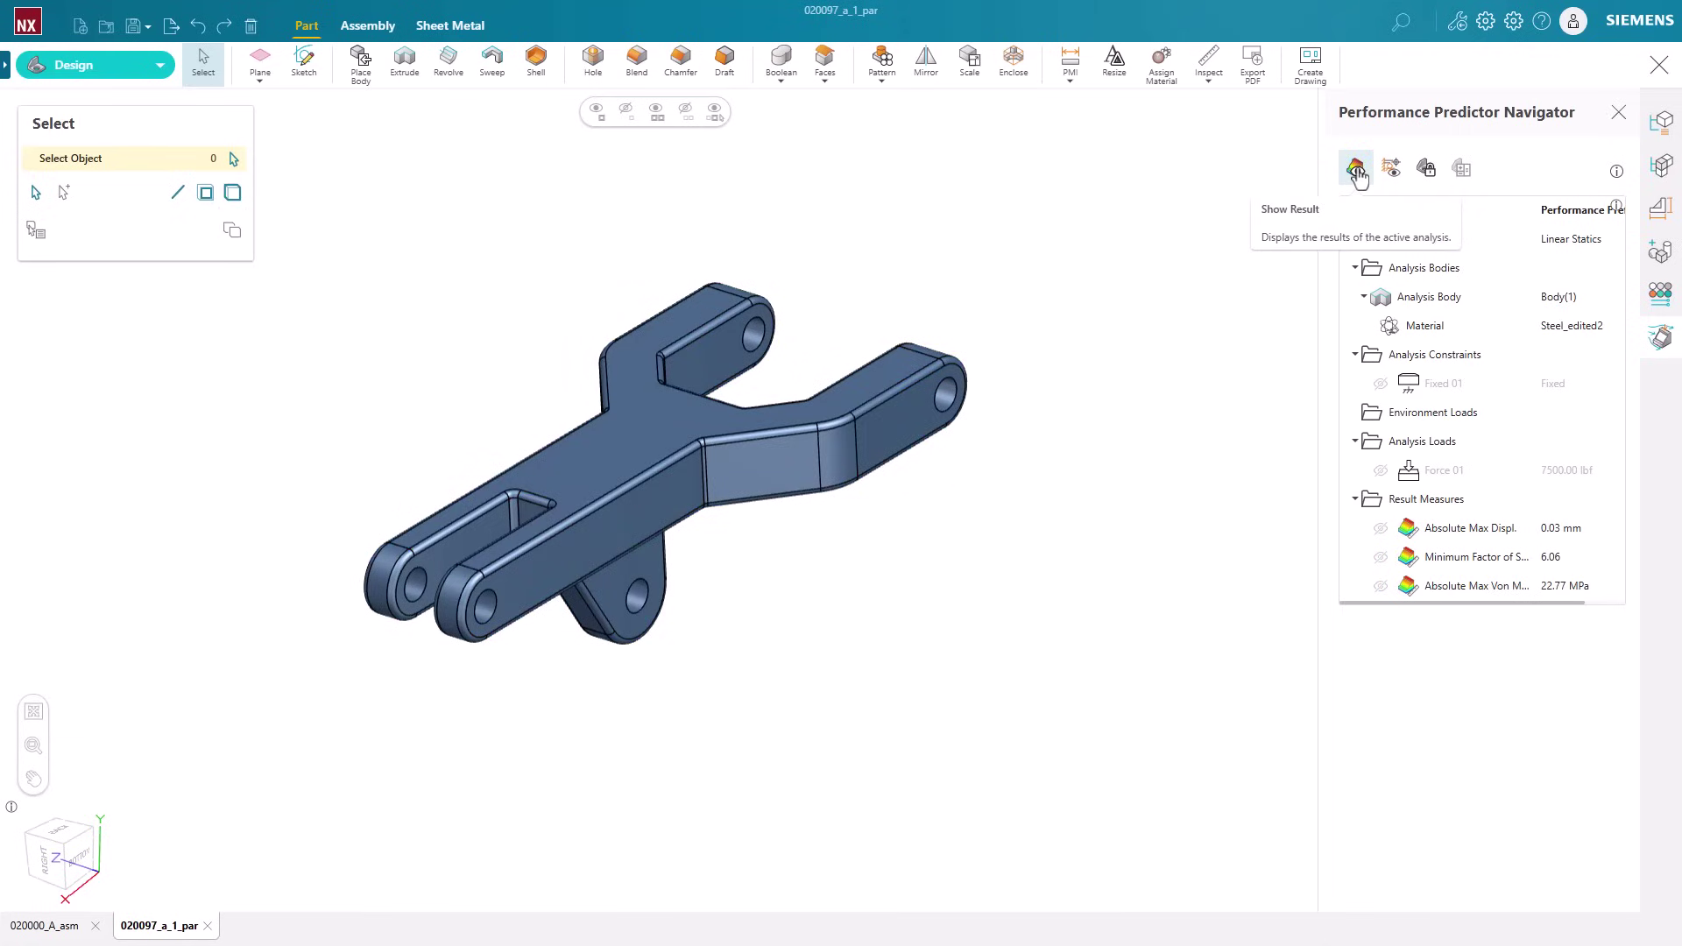
click(1426, 169)
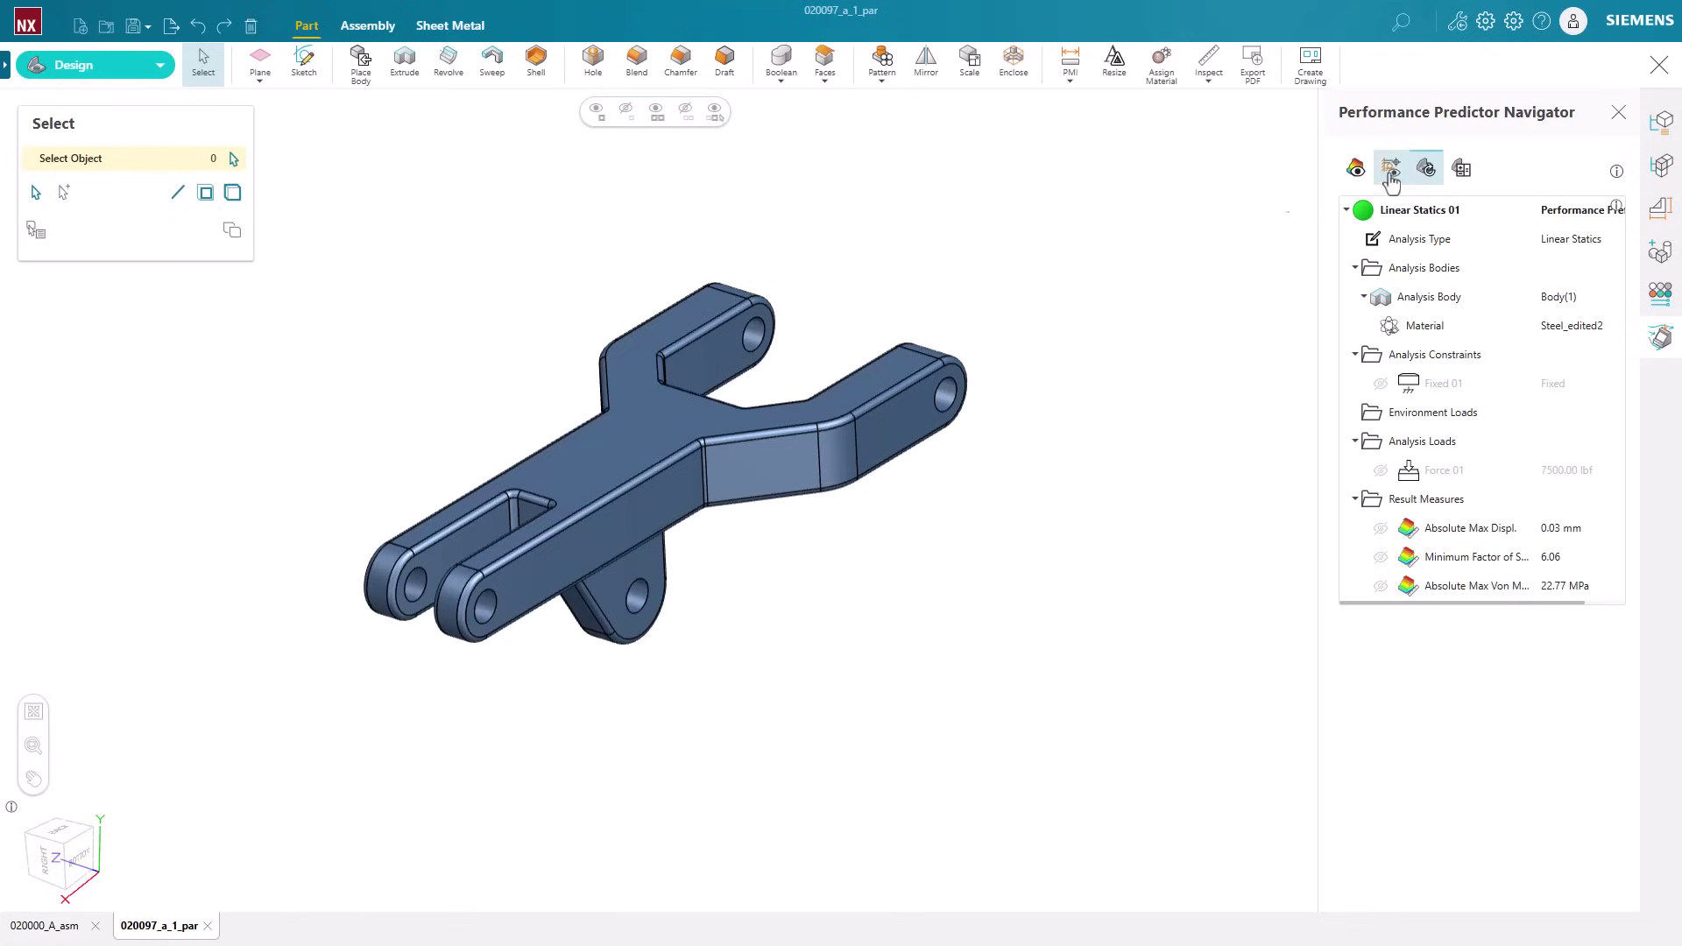
click(1391, 169)
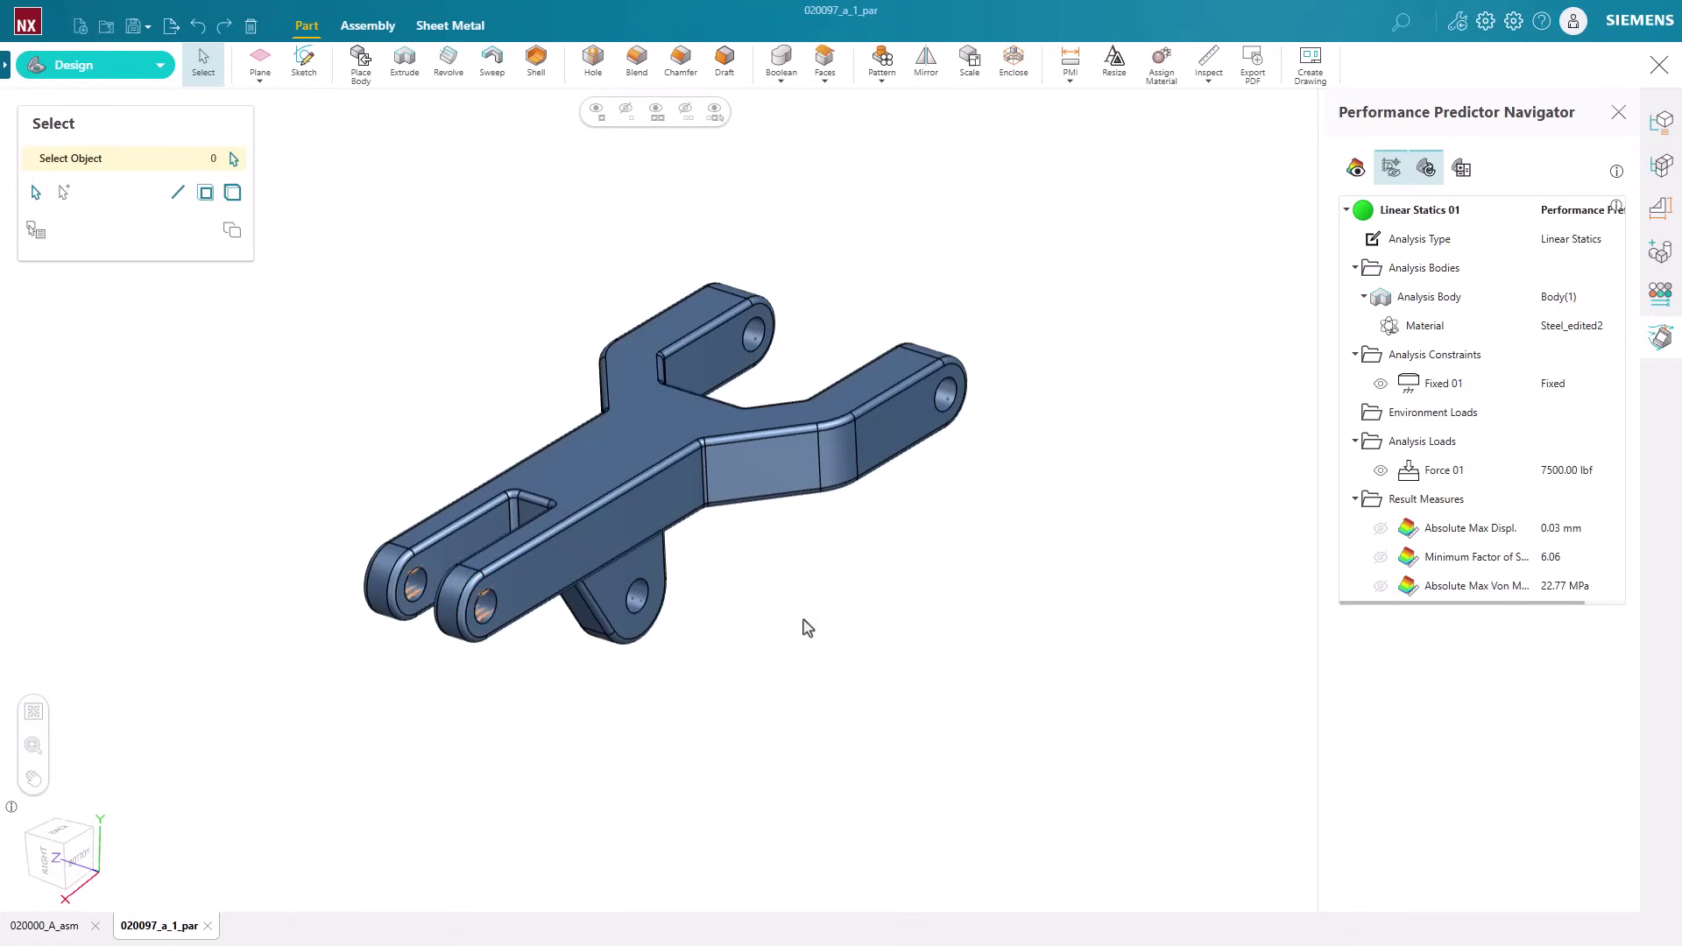
click(1661, 338)
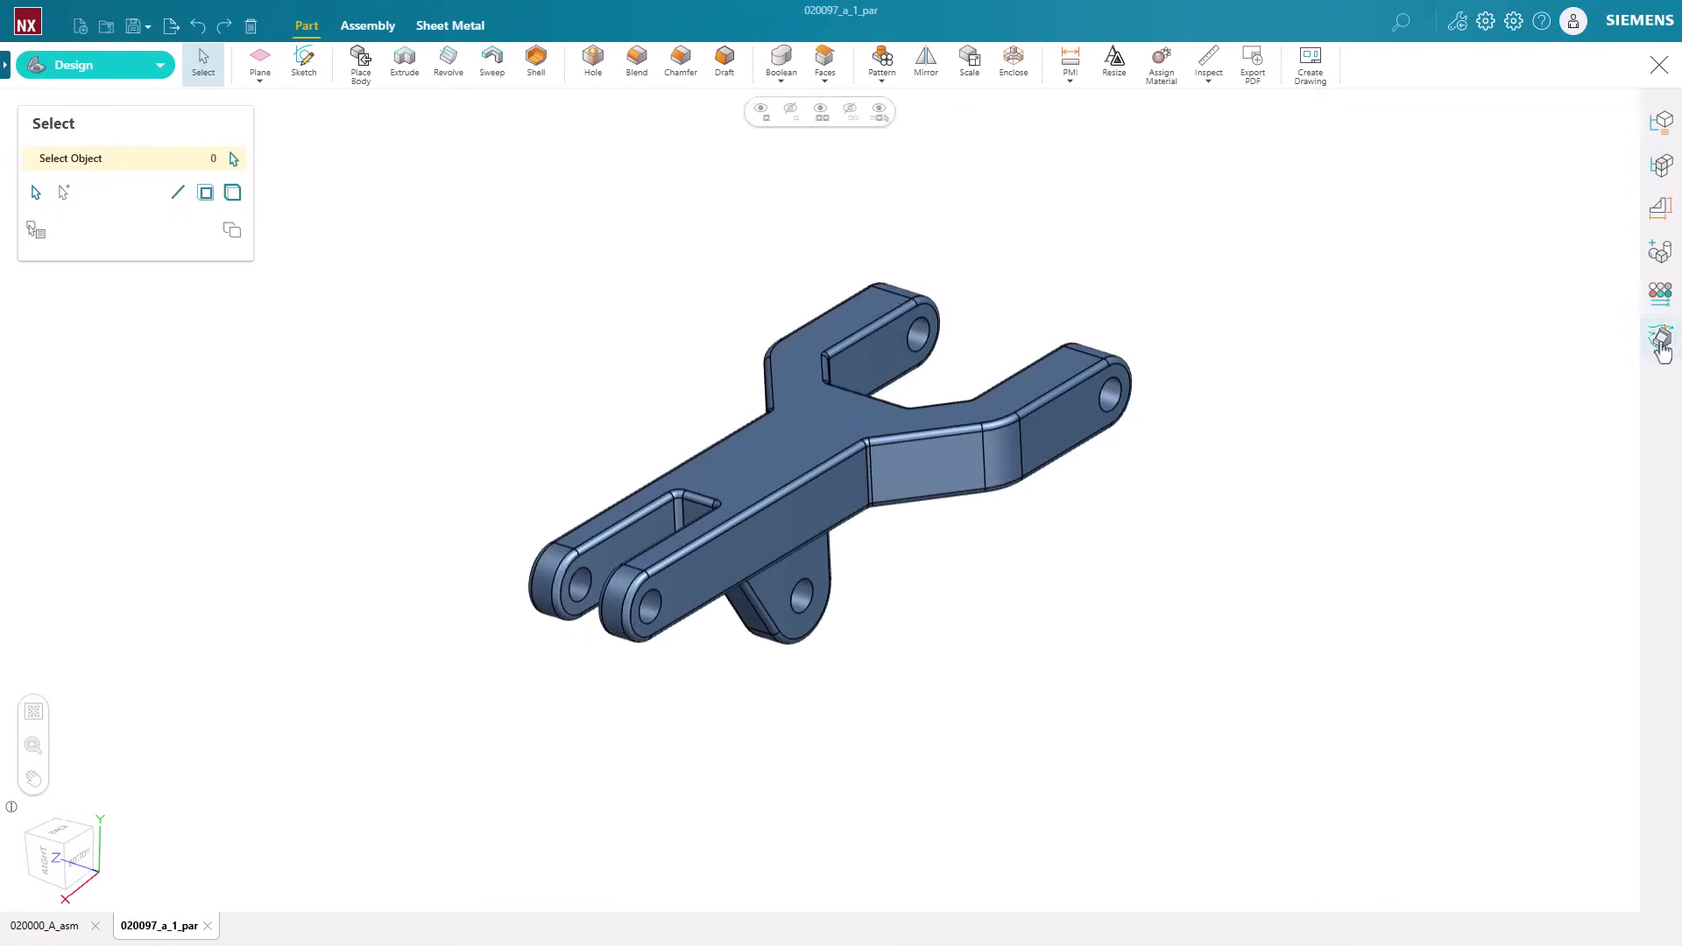
Move the slot's end face along the arm.
middle_drag(884, 674, 937, 613)
click(907, 586)
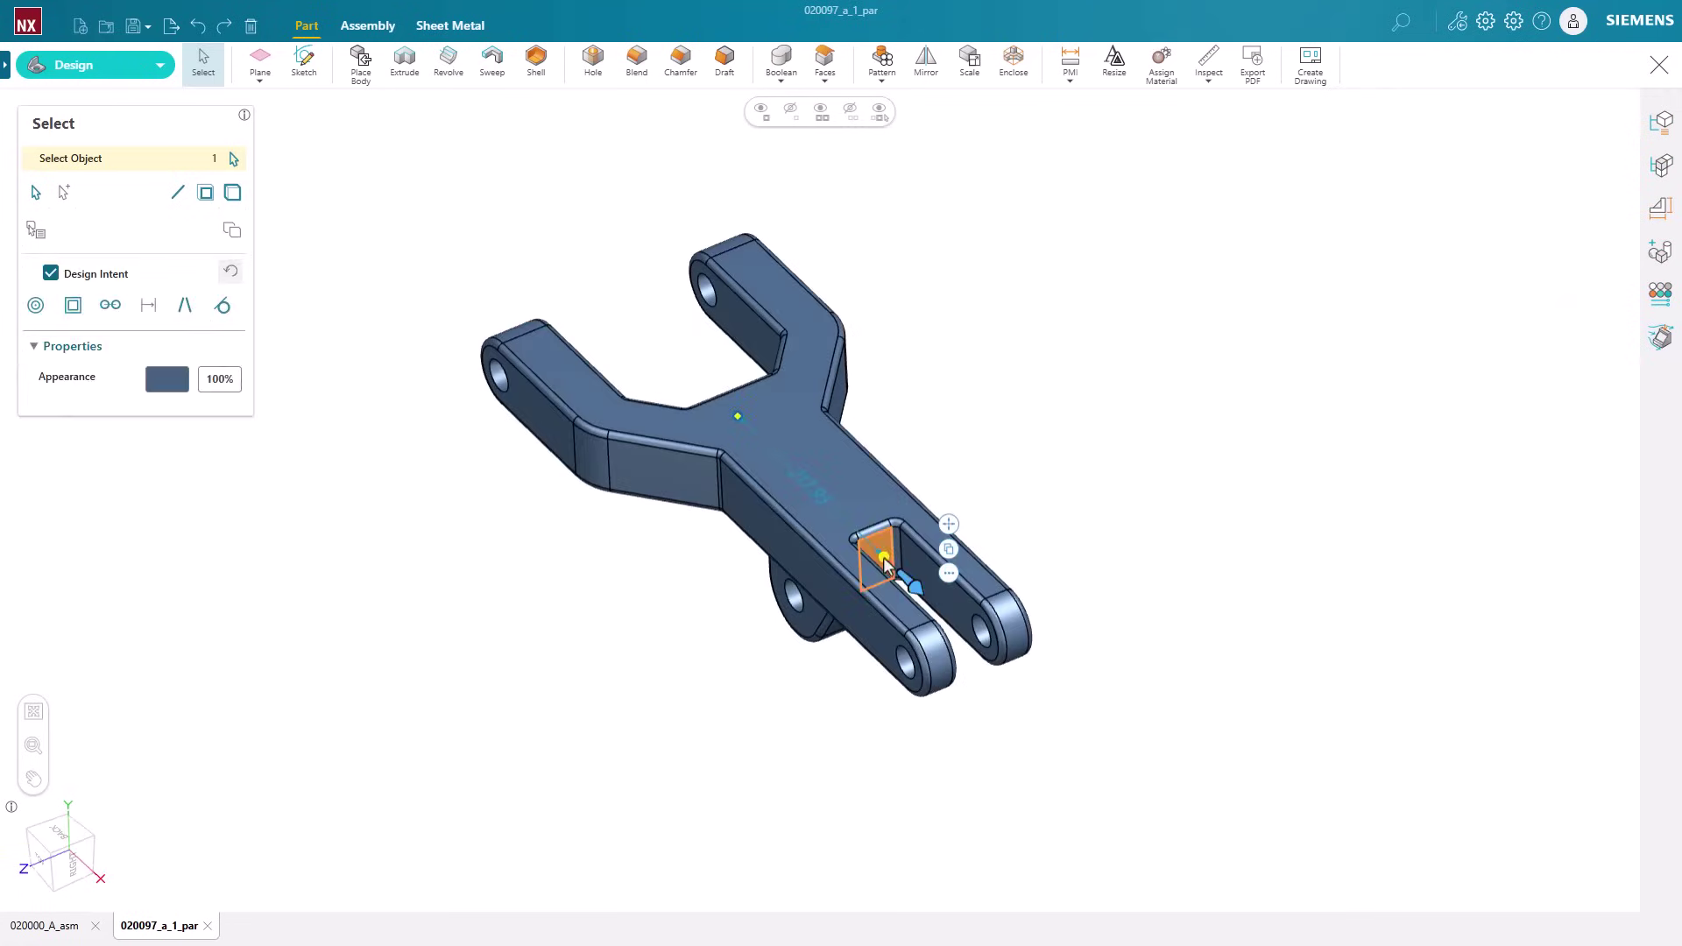
drag(911, 594, 918, 602)
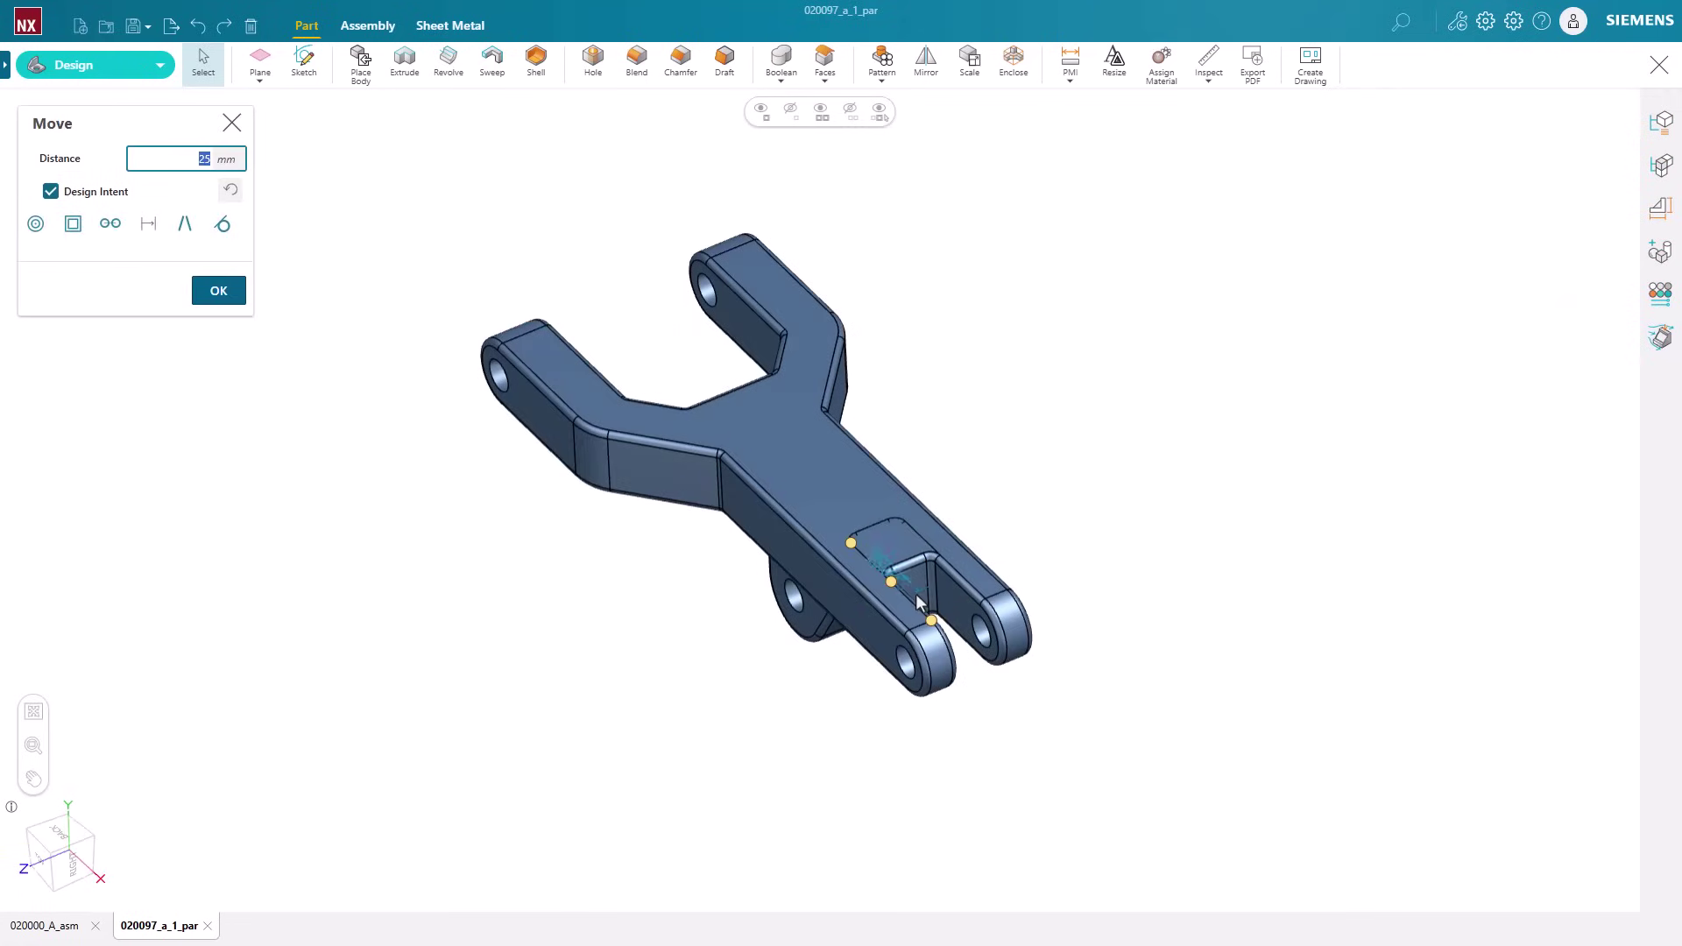
click(230, 302)
click(778, 684)
Rotate the sloped gusset face under the arm about the lug hole centre.
middle_drag(778, 684, 822, 580)
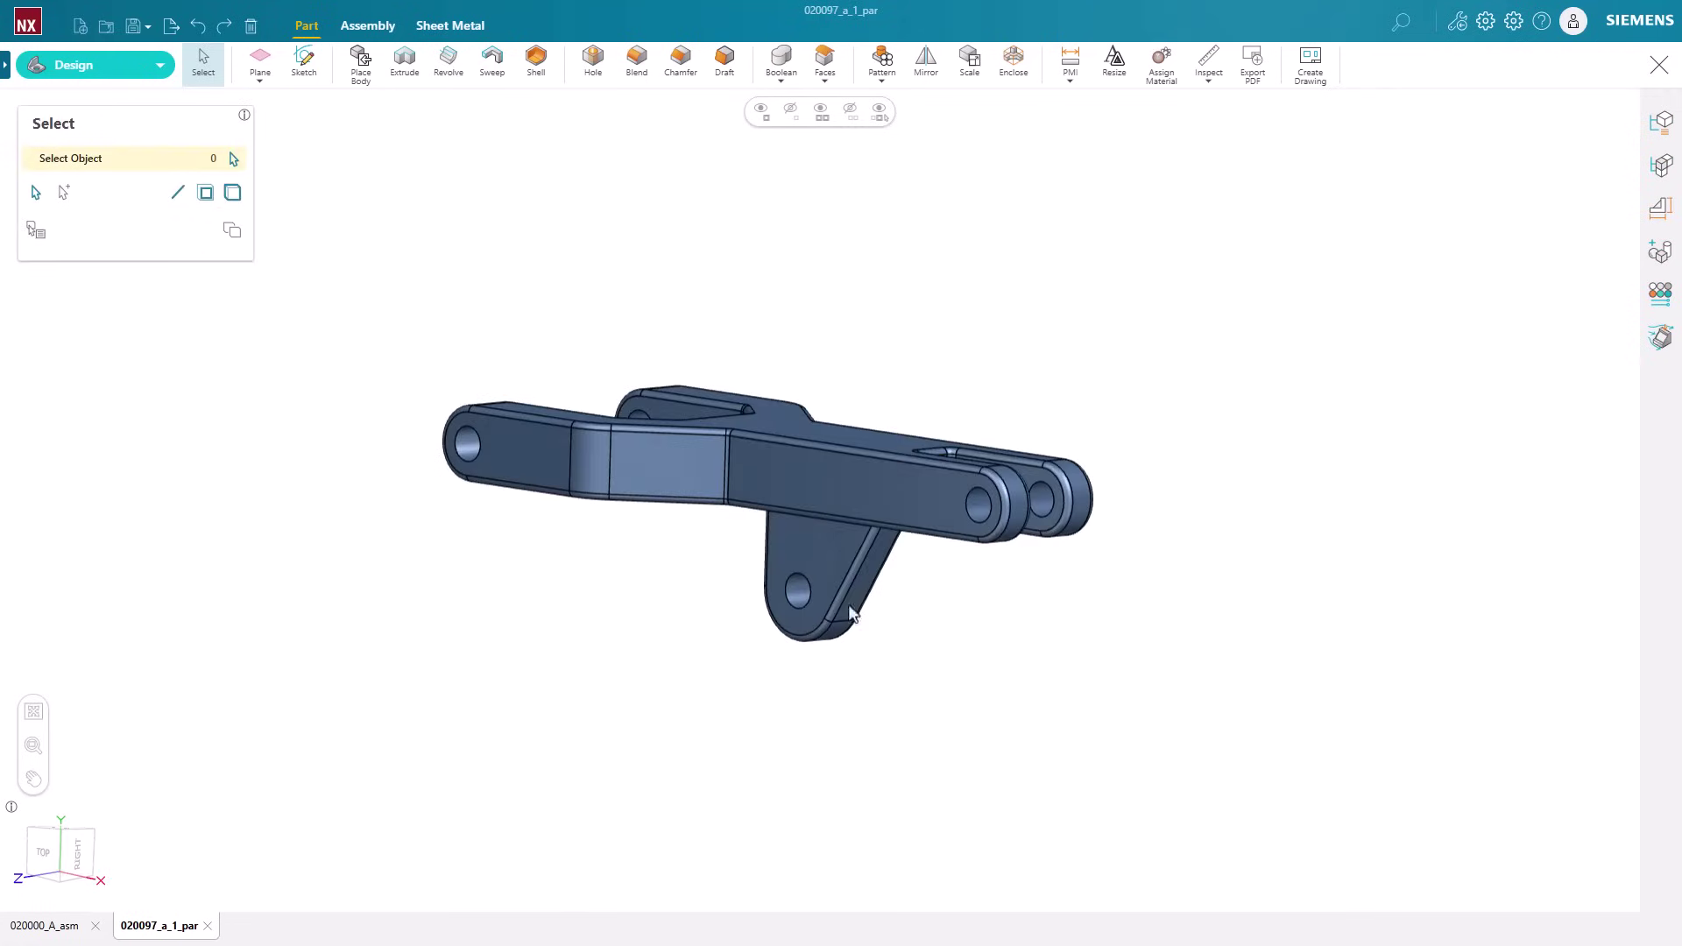
scroll(821, 580, up, 4)
click(872, 614)
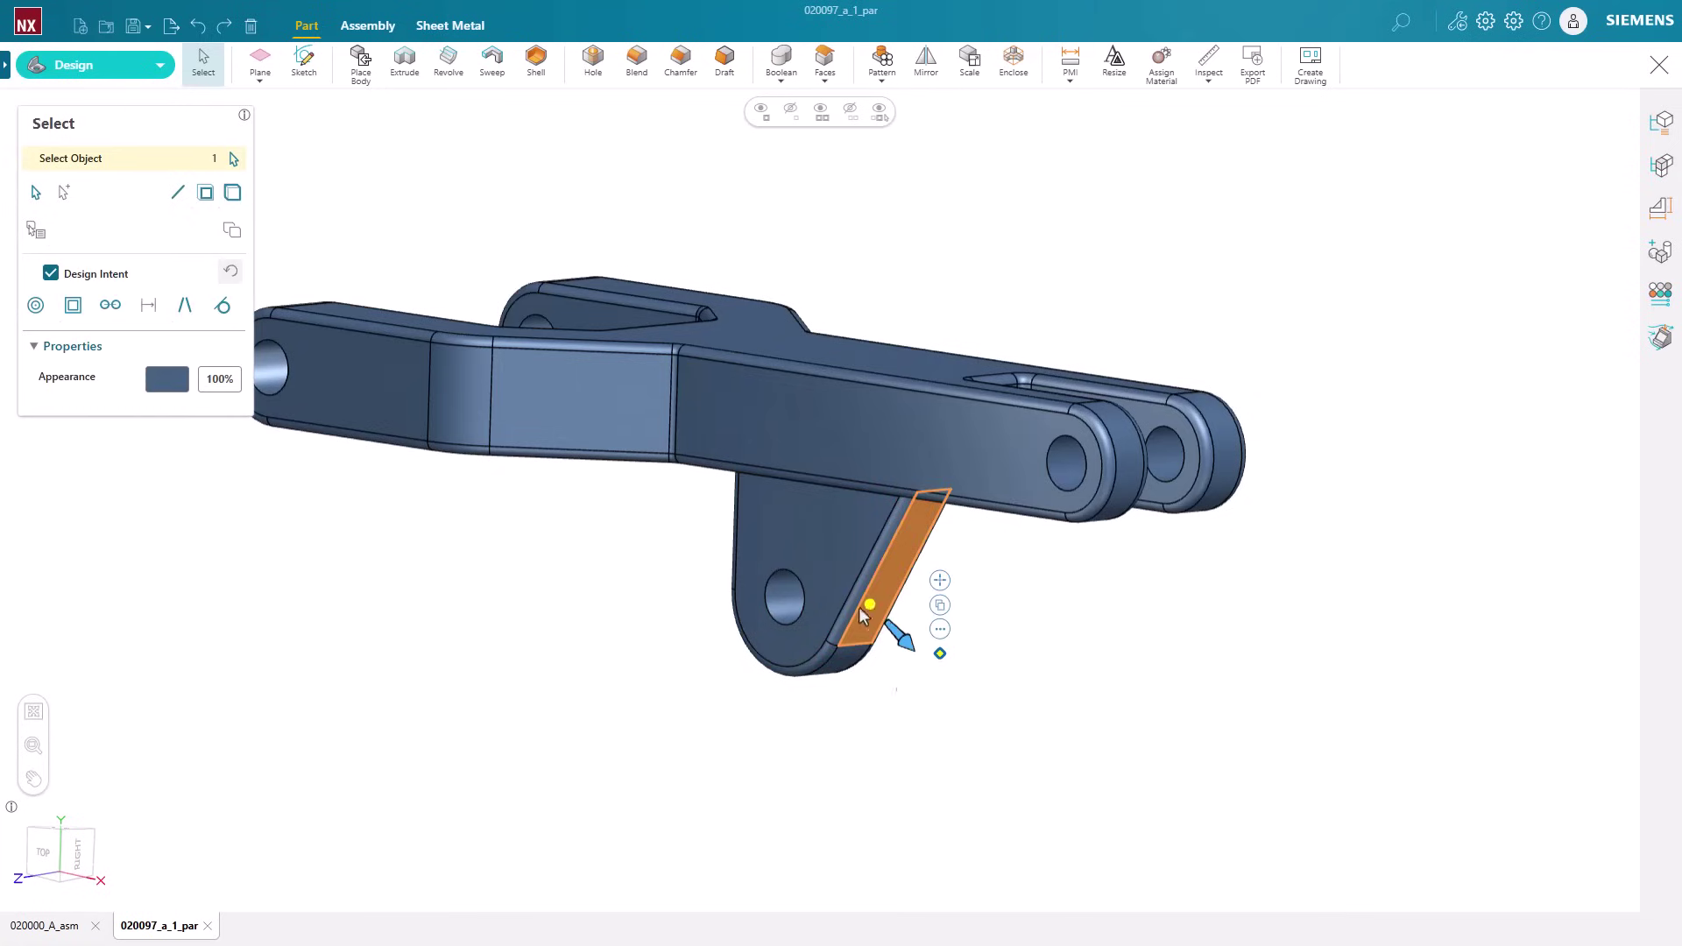
drag(859, 606, 905, 638)
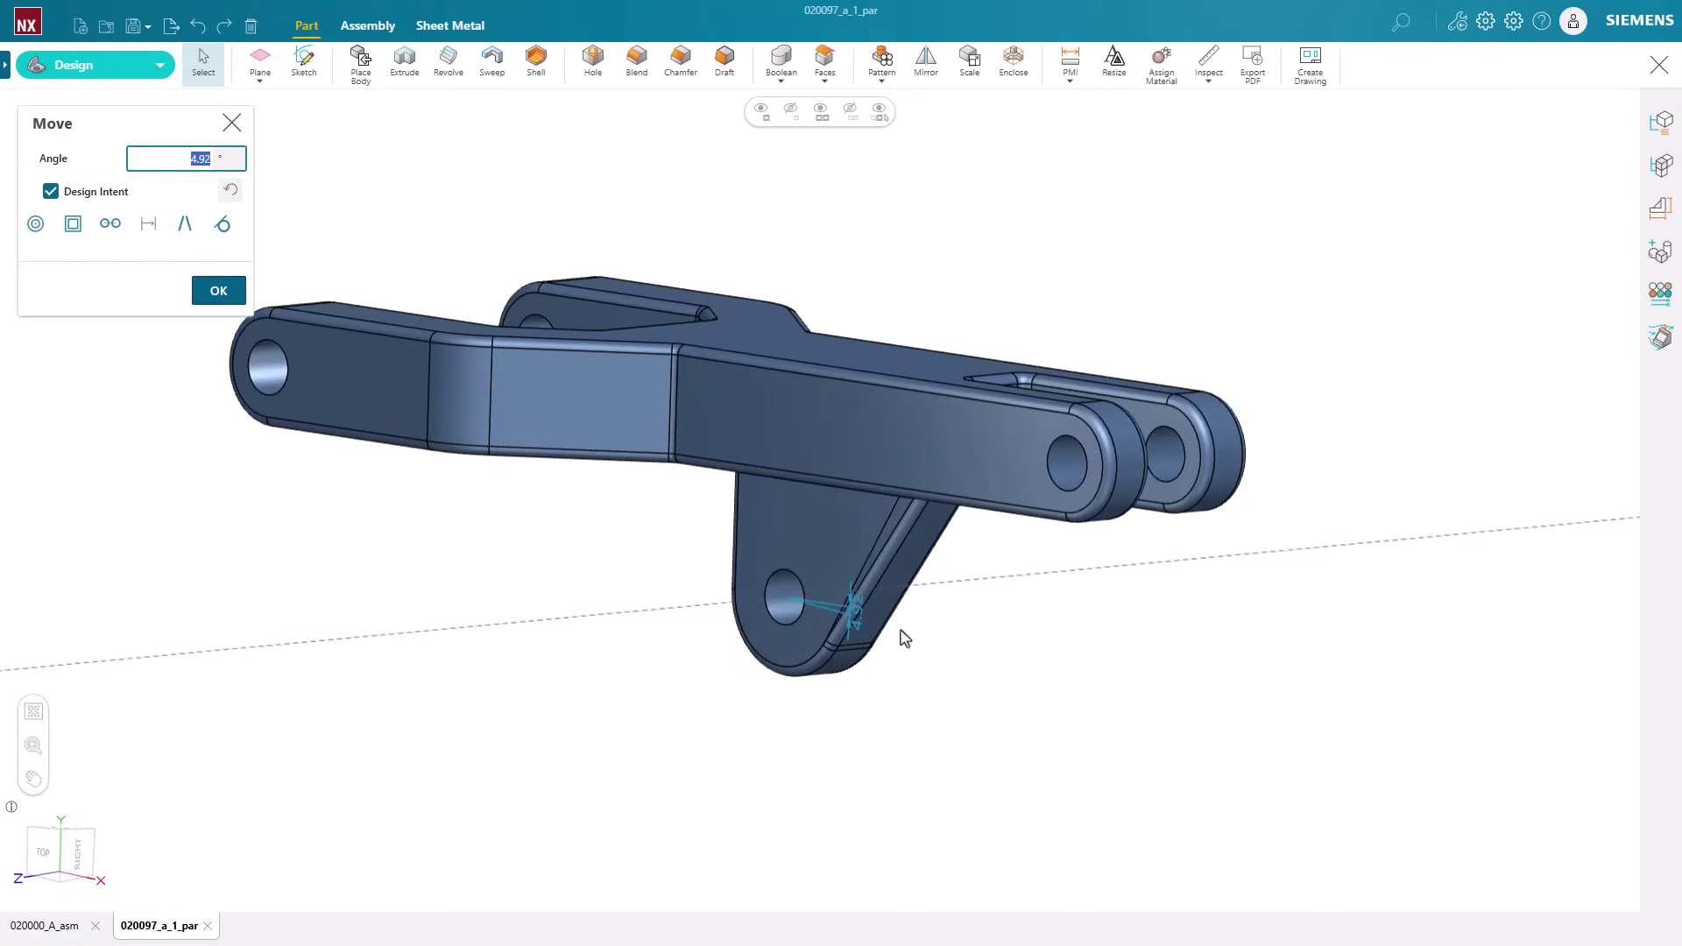
key(Return)
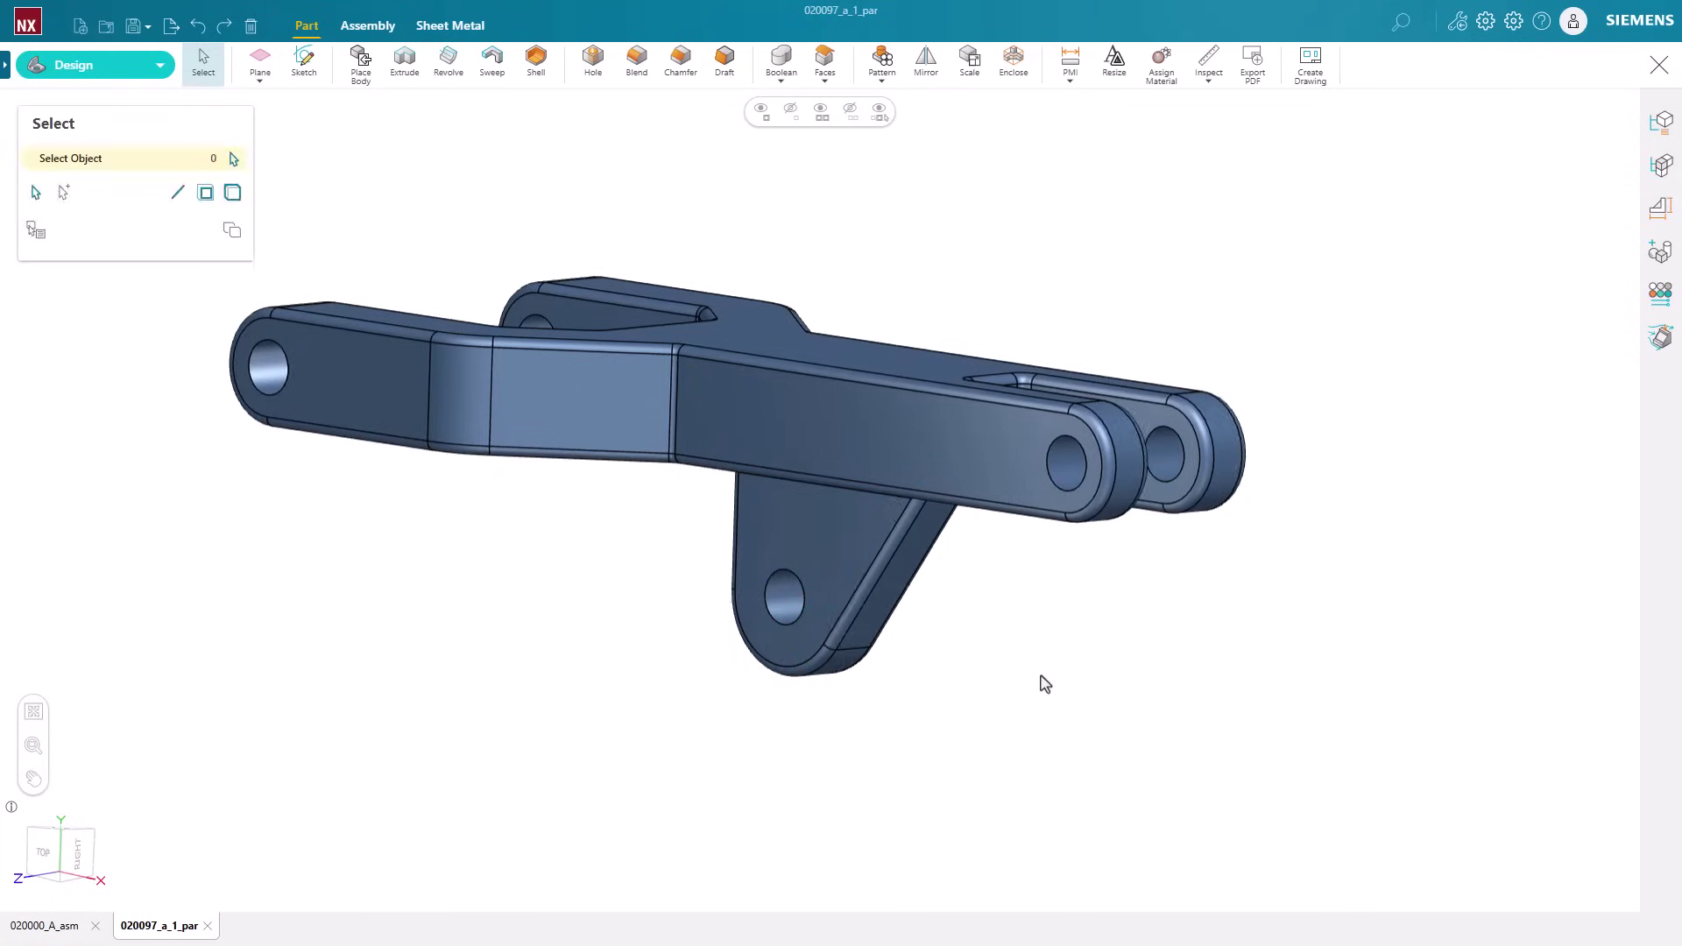
key(Home)
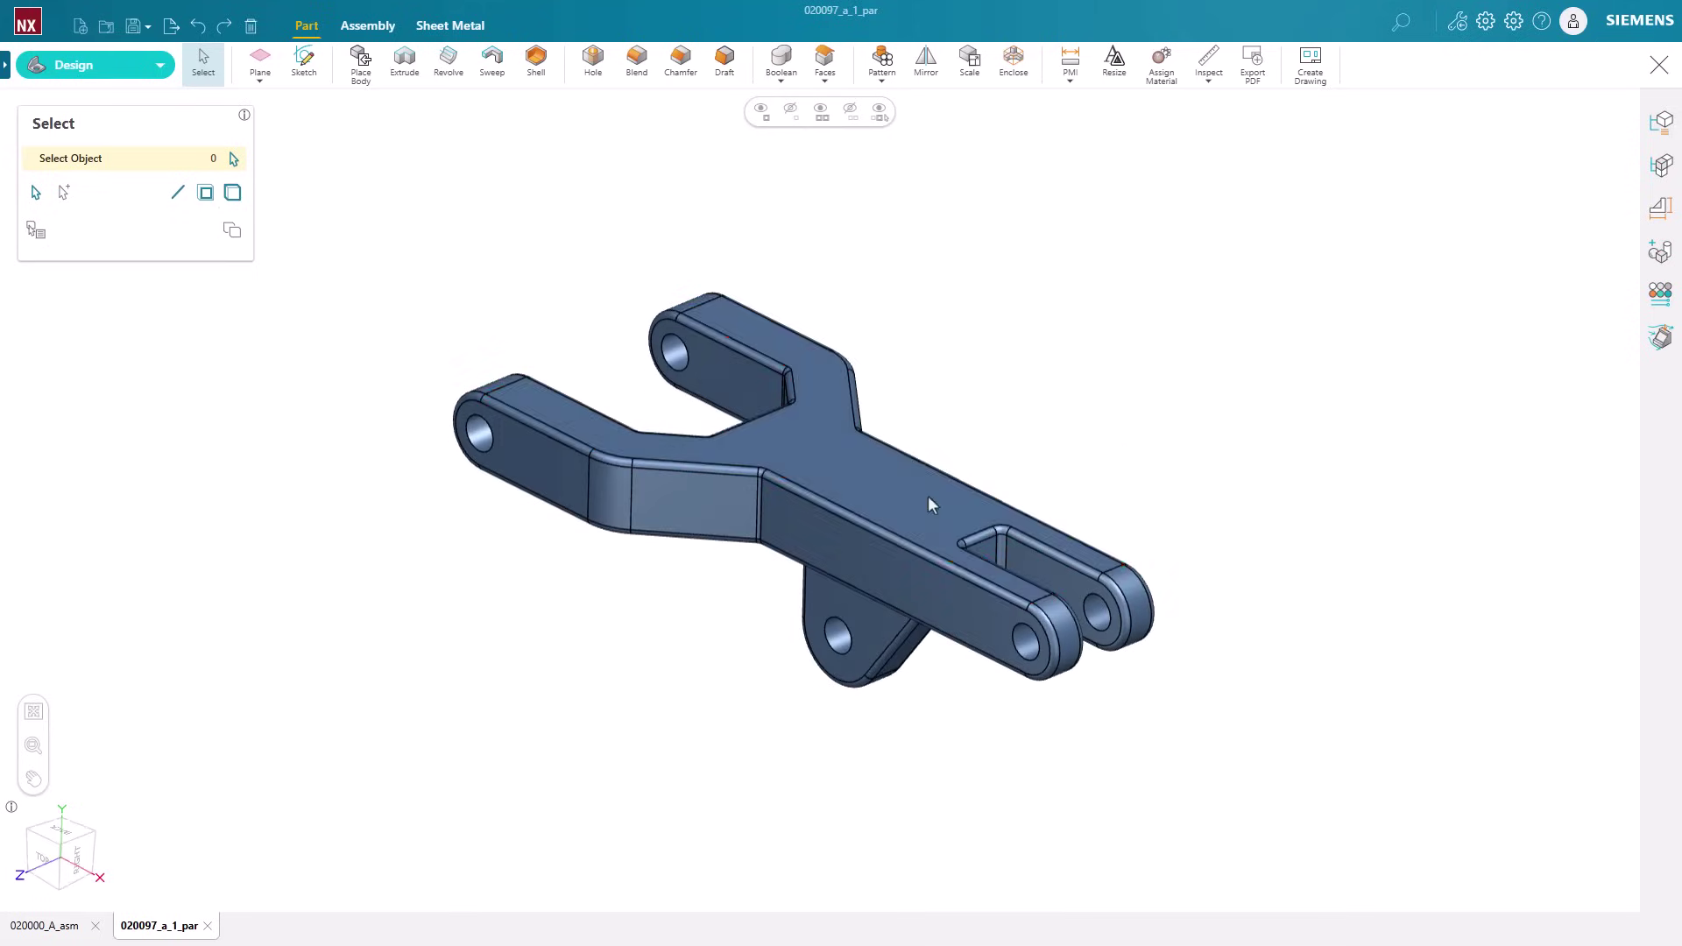
Raise the arm's top face, re-solve, and display the new Von Mises stress results.
click(924, 500)
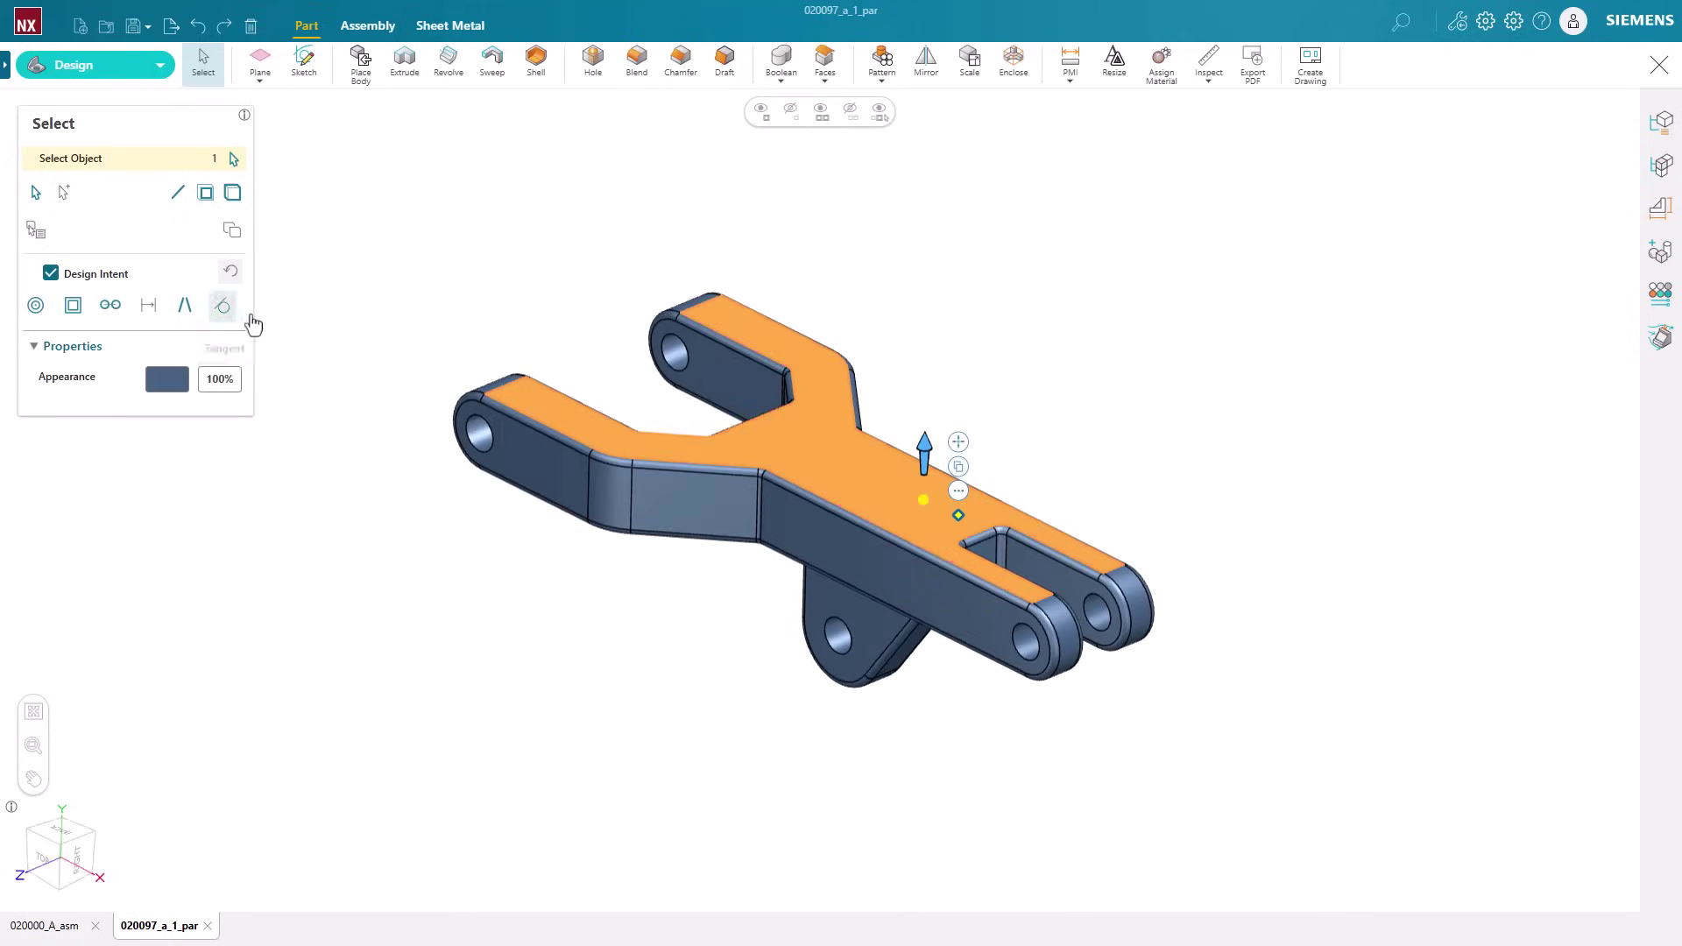
drag(925, 451, 941, 486)
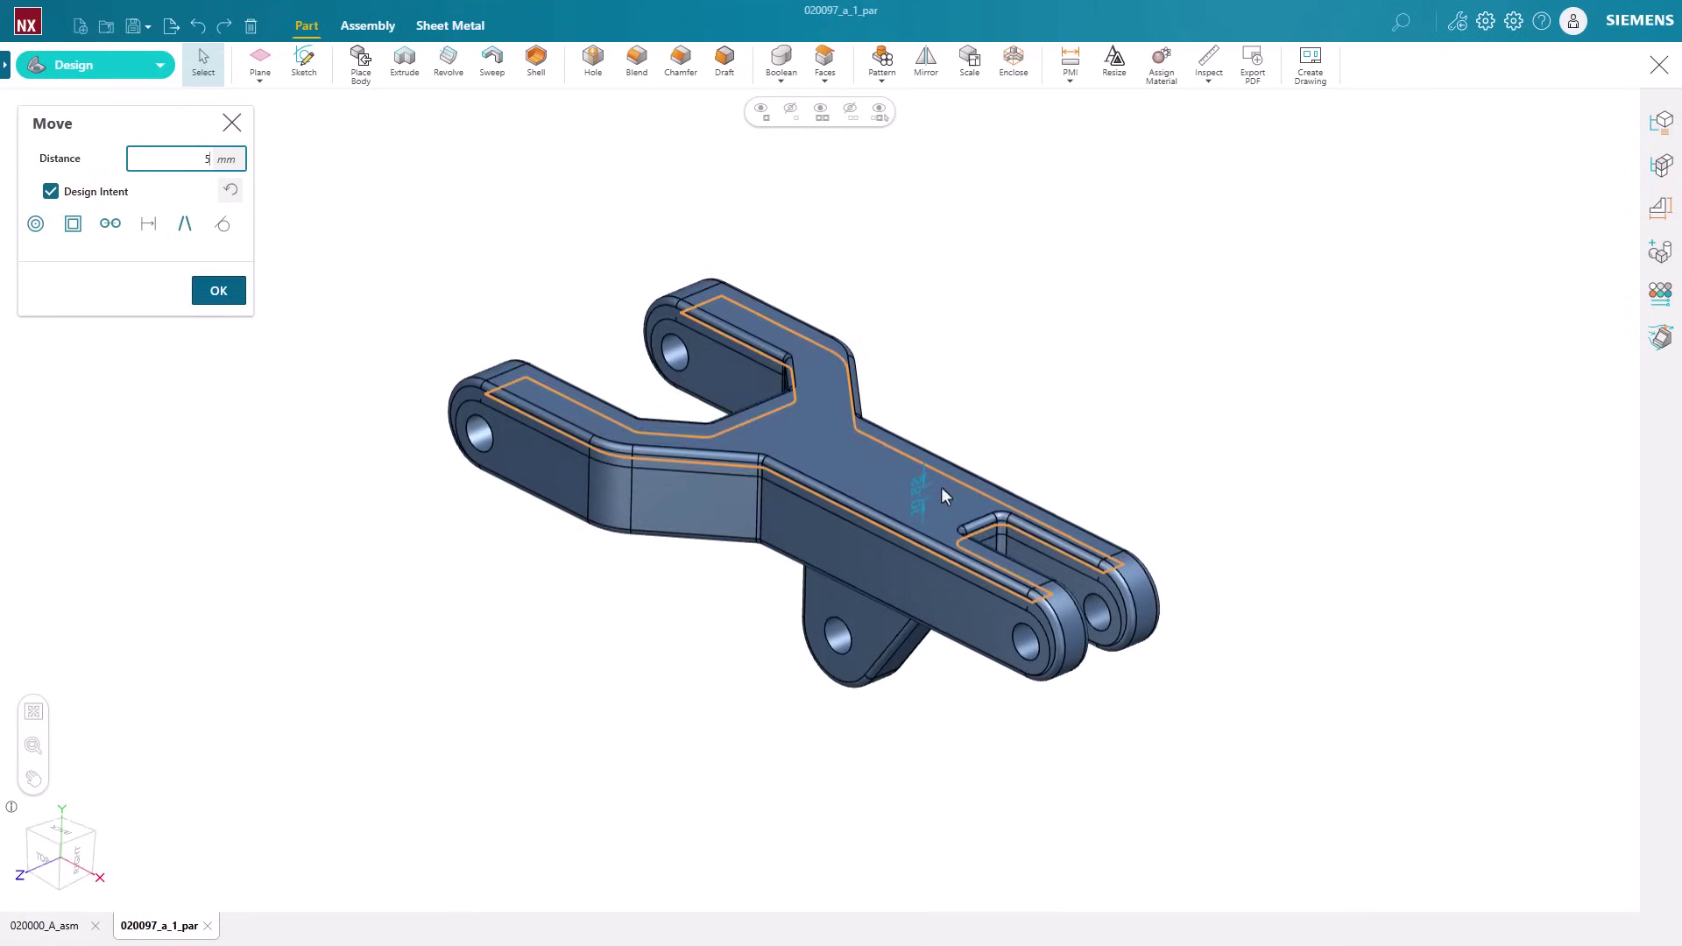
key(Return)
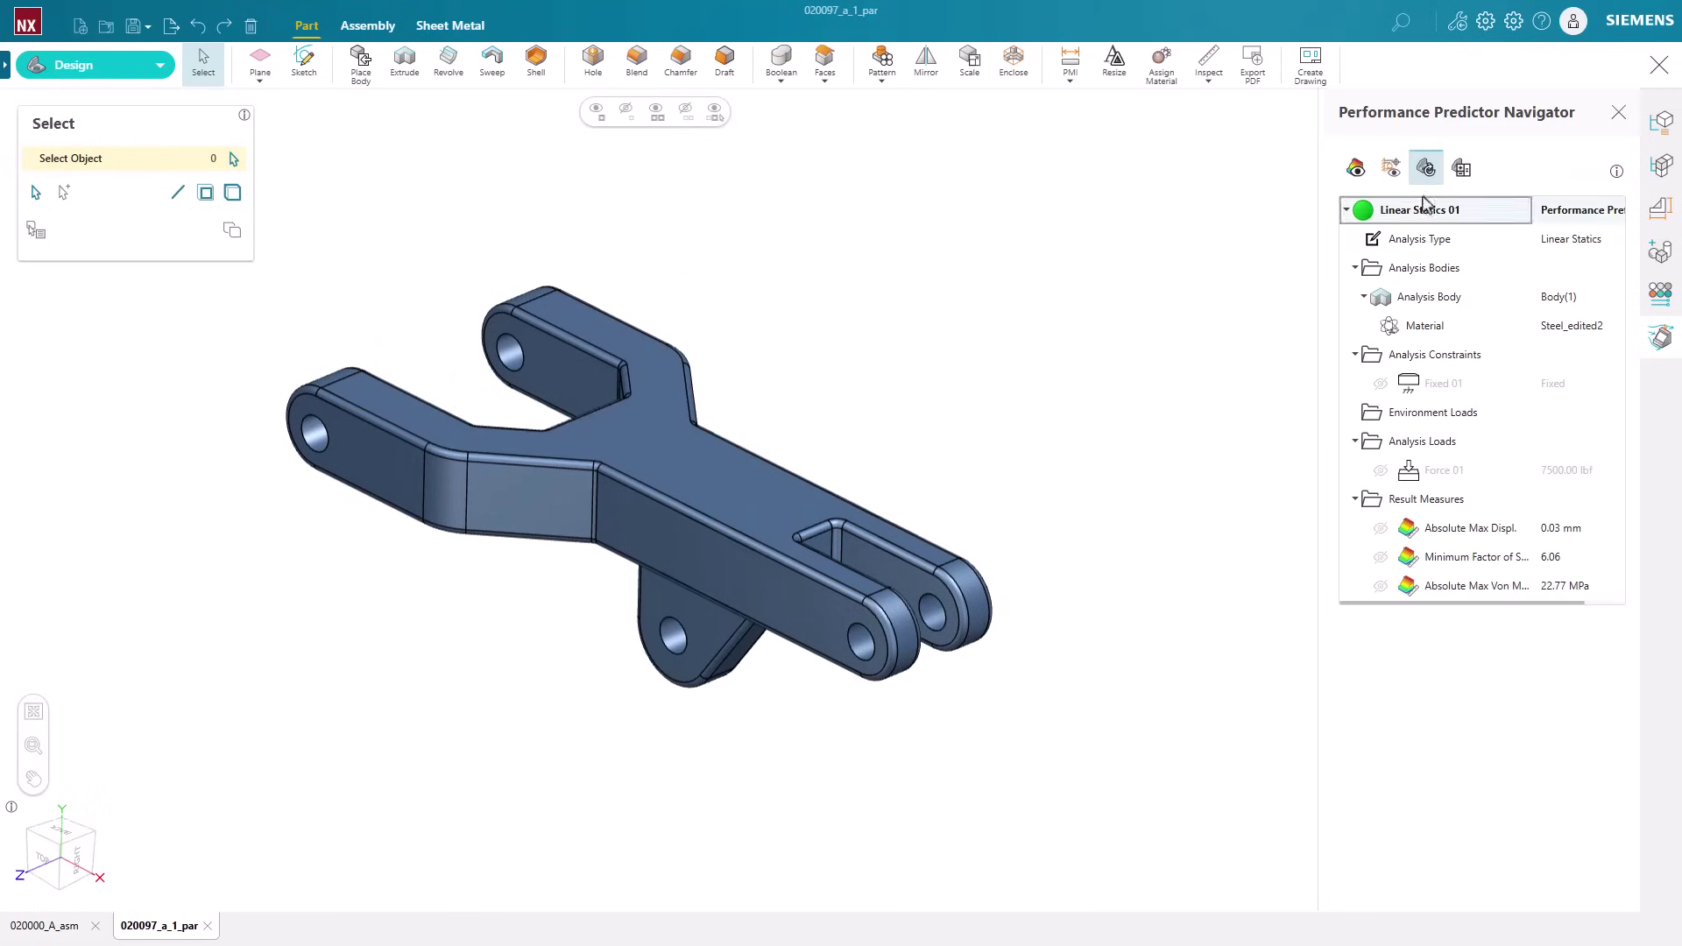
click(1426, 168)
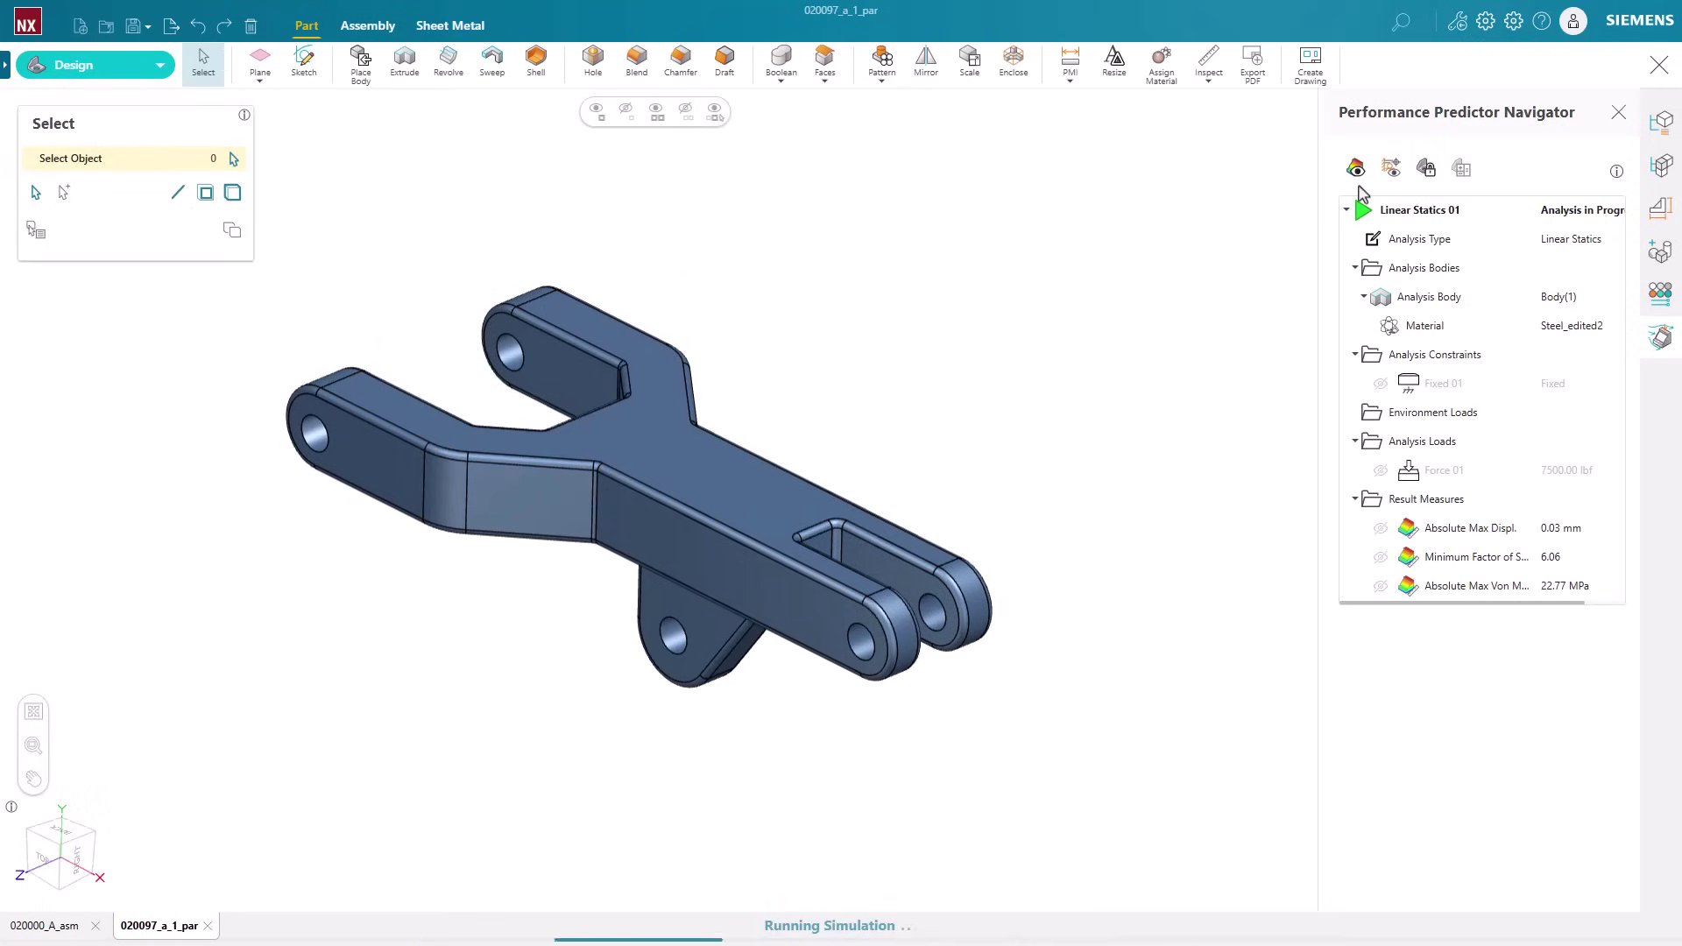
click(1356, 168)
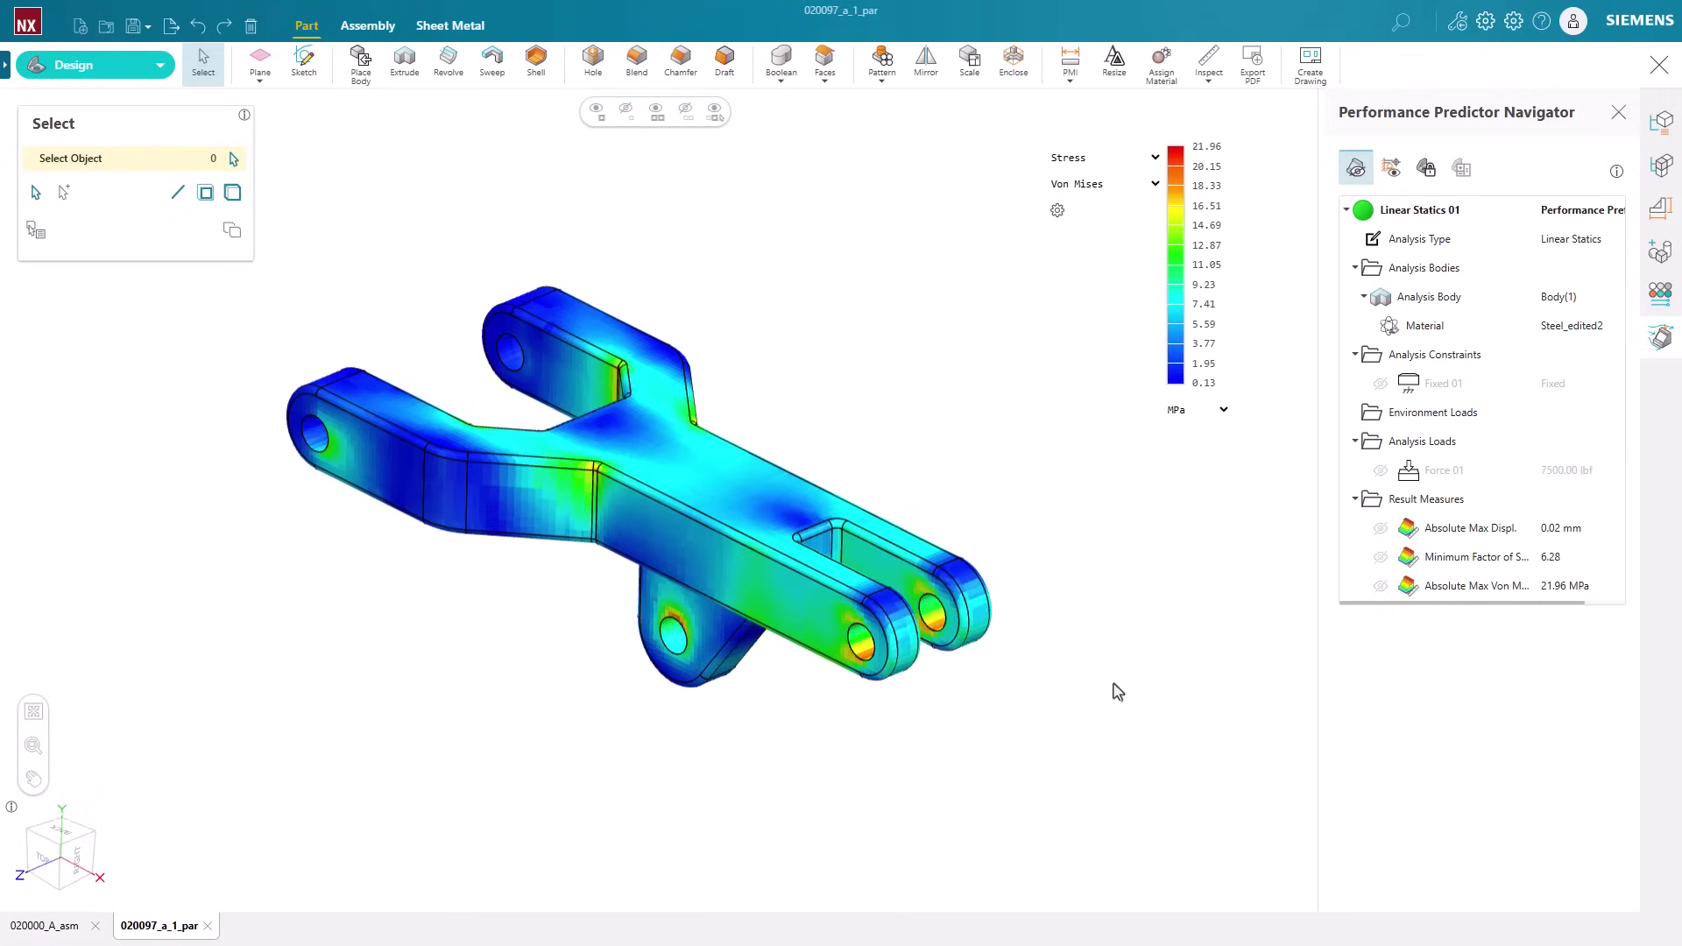
mouse_move(1104, 684)
middle_down()
mouse_move(1116, 665)
mouse_move(1137, 684)
middle_up()
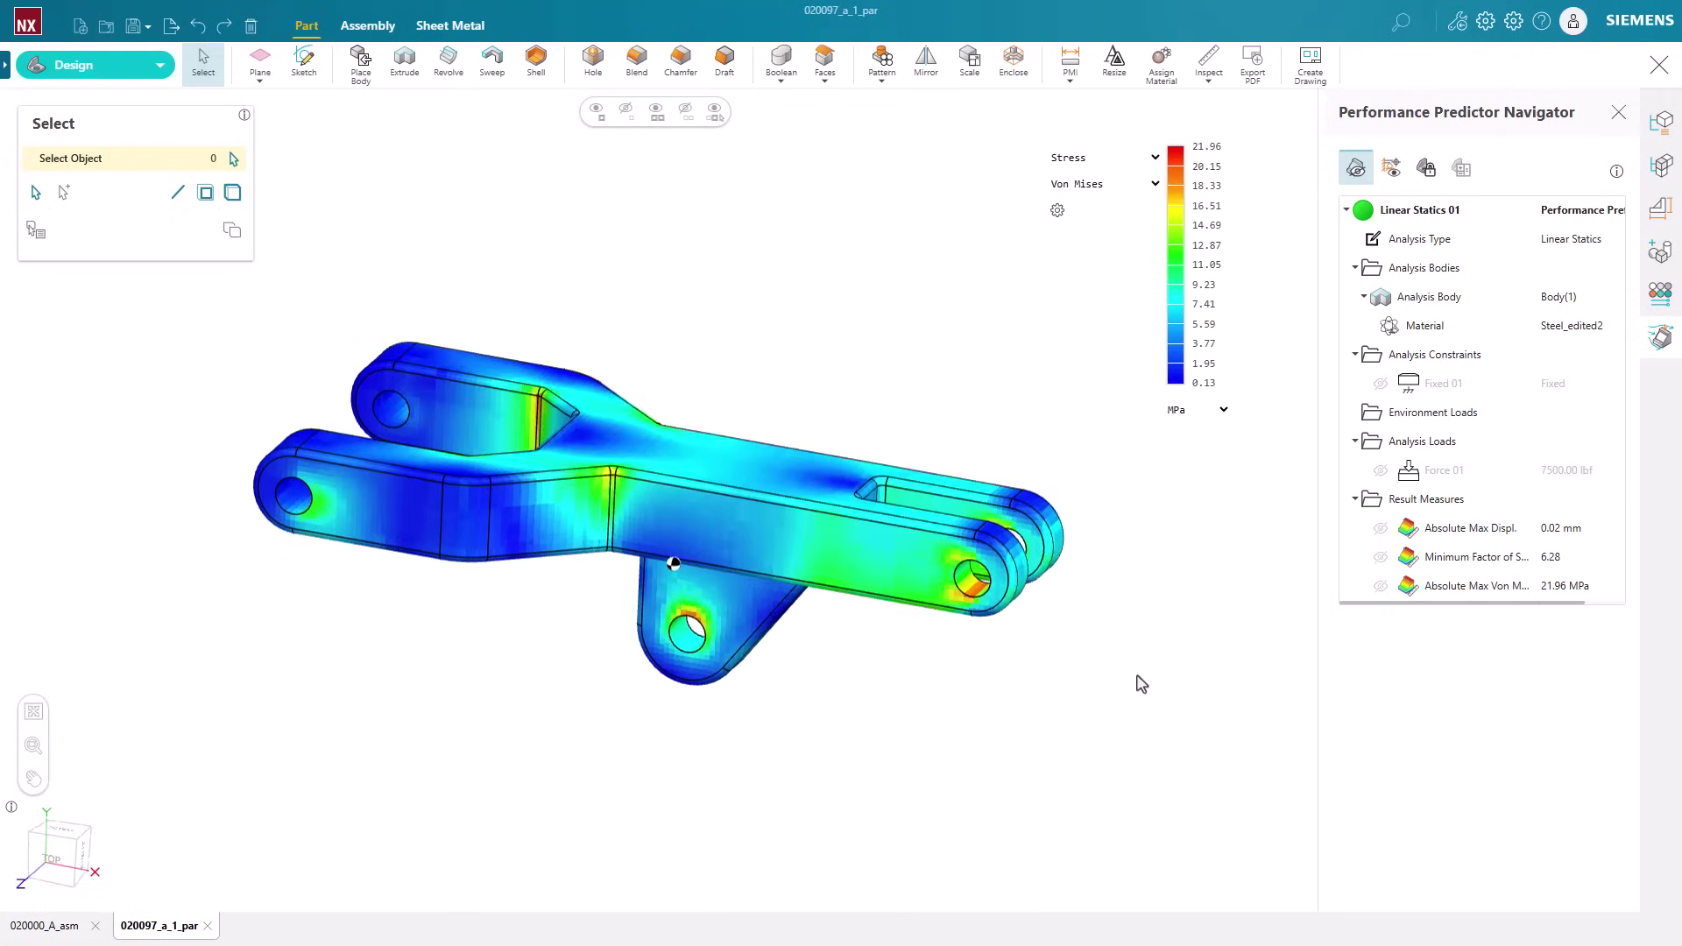